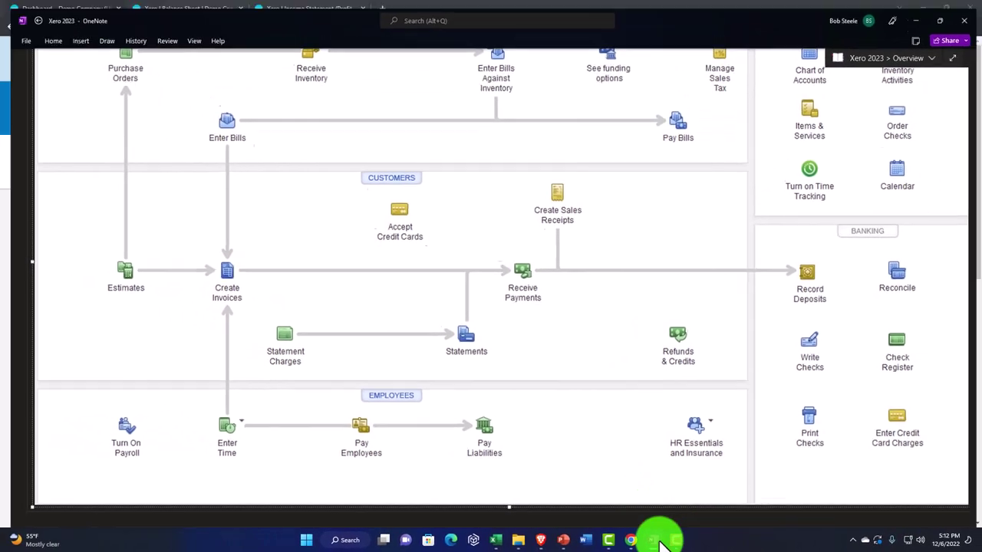
Switch to Xero in the browser and start a new invoice addressed to AAA, keeping the default dates
{"action": "left_click", "coordinate": [660, 541]}
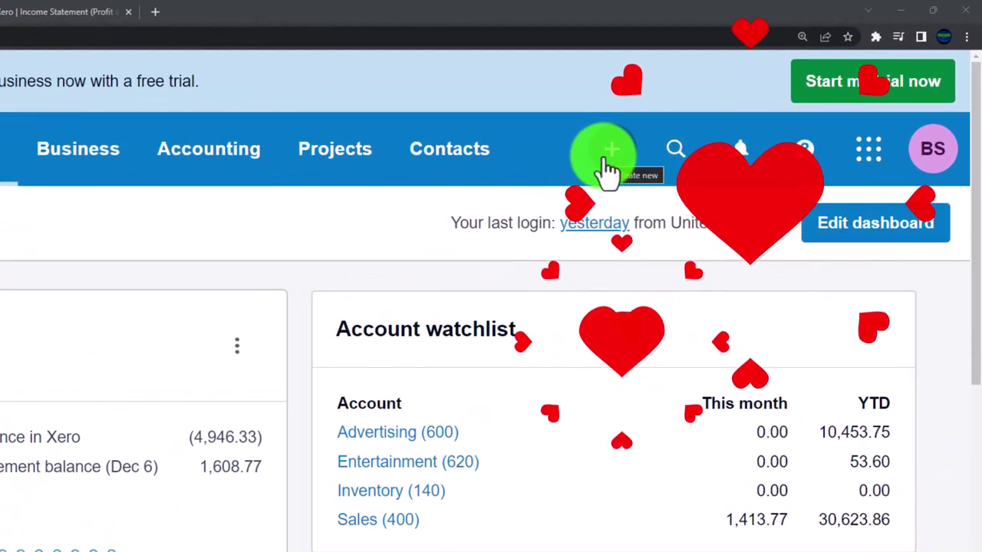
{"action": "left_click", "coordinate": [606, 161]}
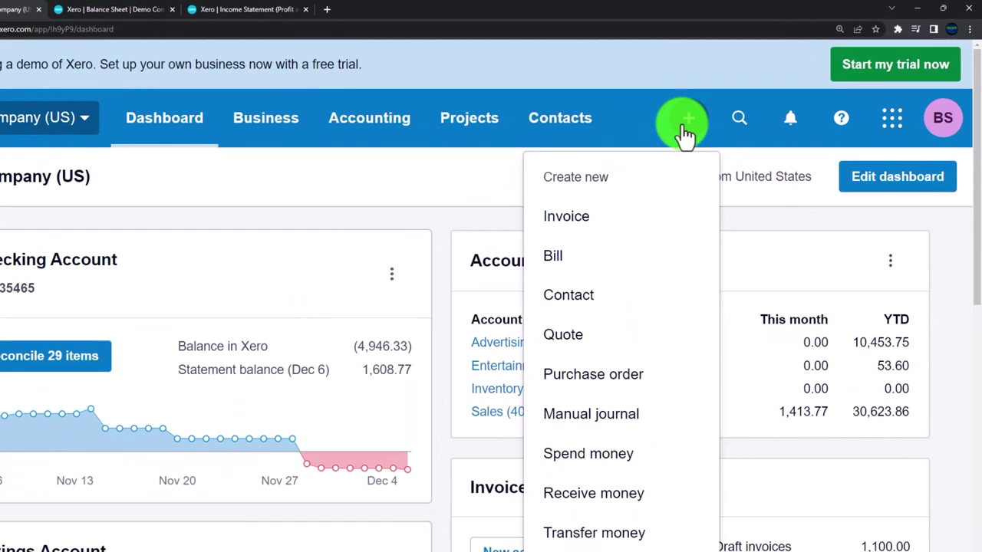
{"action": "left_click", "coordinate": [565, 218]}
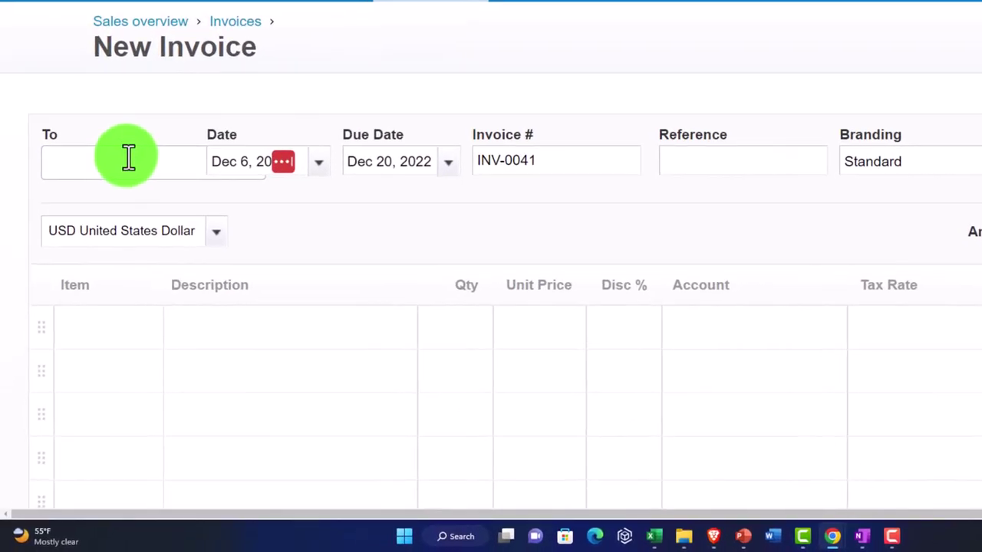
{"action": "type", "text": "AAA"}
{"action": "key", "text": "Tab"}
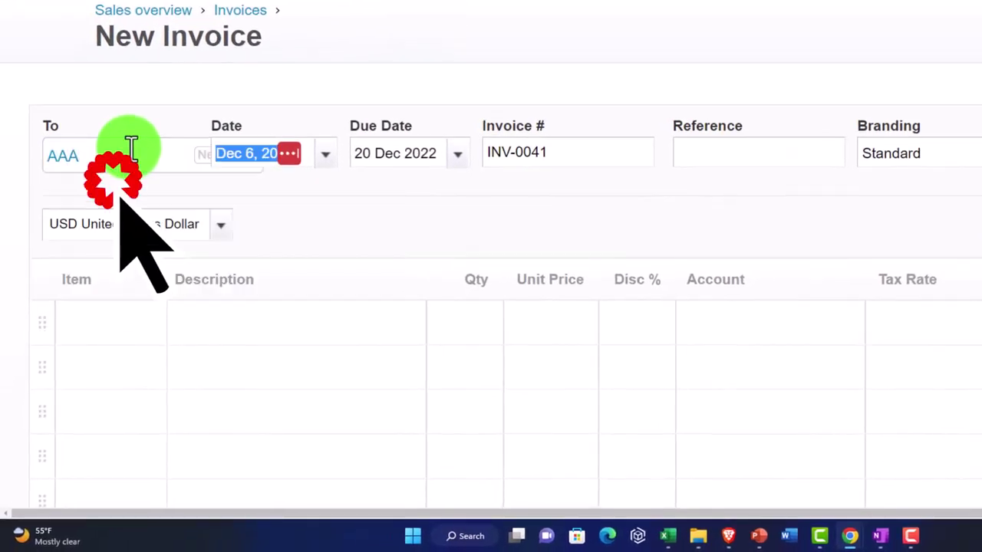
{"action": "key", "text": "Tab"}
{"action": "key", "text": "Tab"}
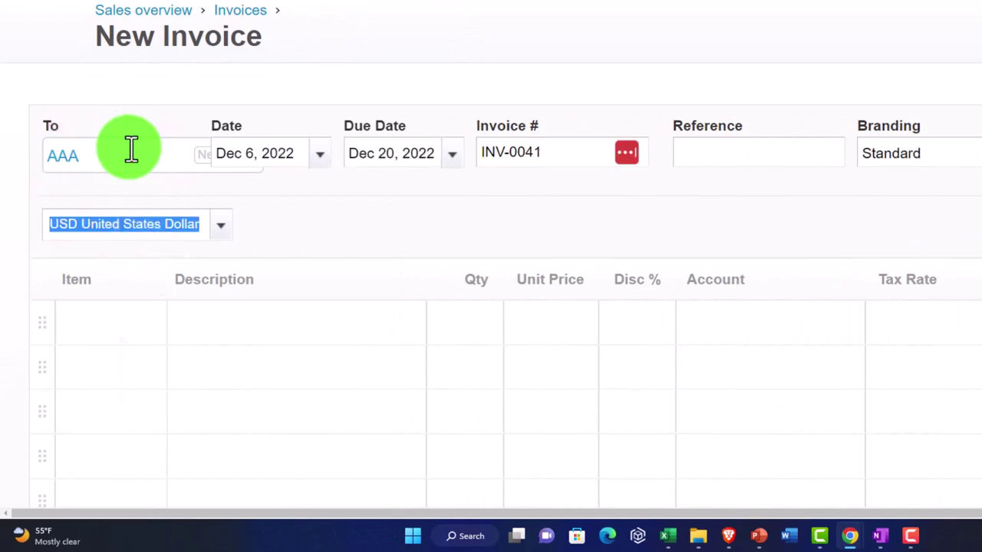
Create a new item from the first invoice line with Item 1 as both its code and name
{"action": "left_click", "coordinate": [106, 303]}
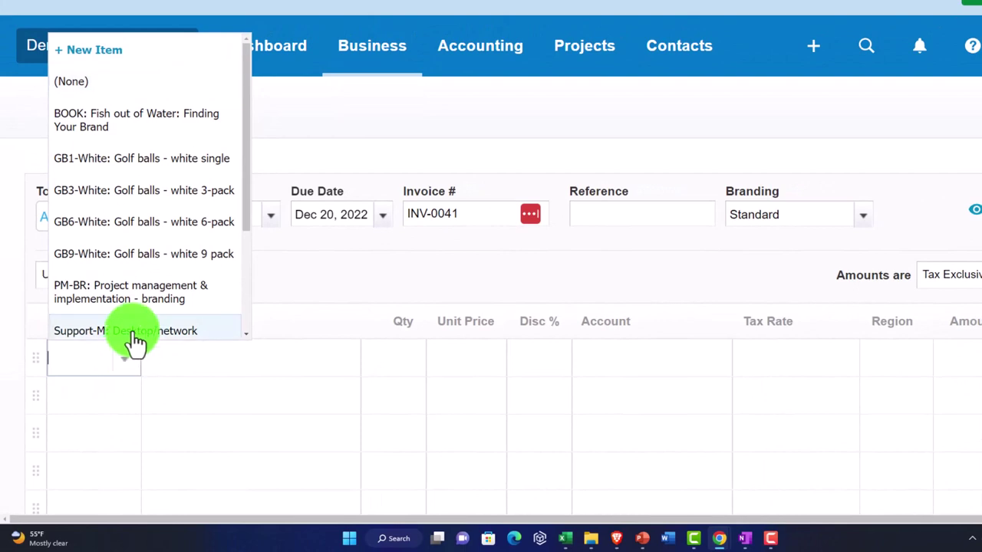
{"action": "left_click", "coordinate": [107, 52]}
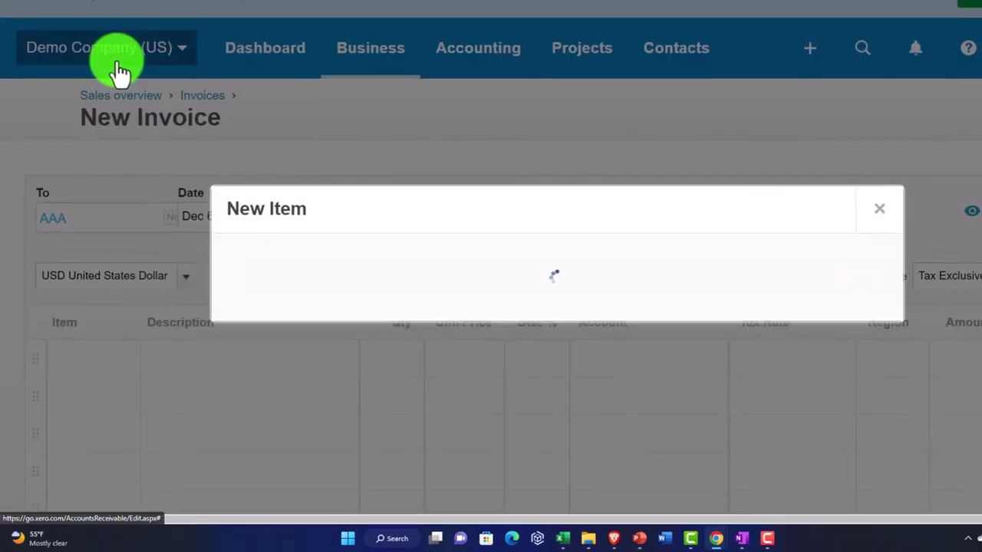
{"action": "type", "text": "Item"}
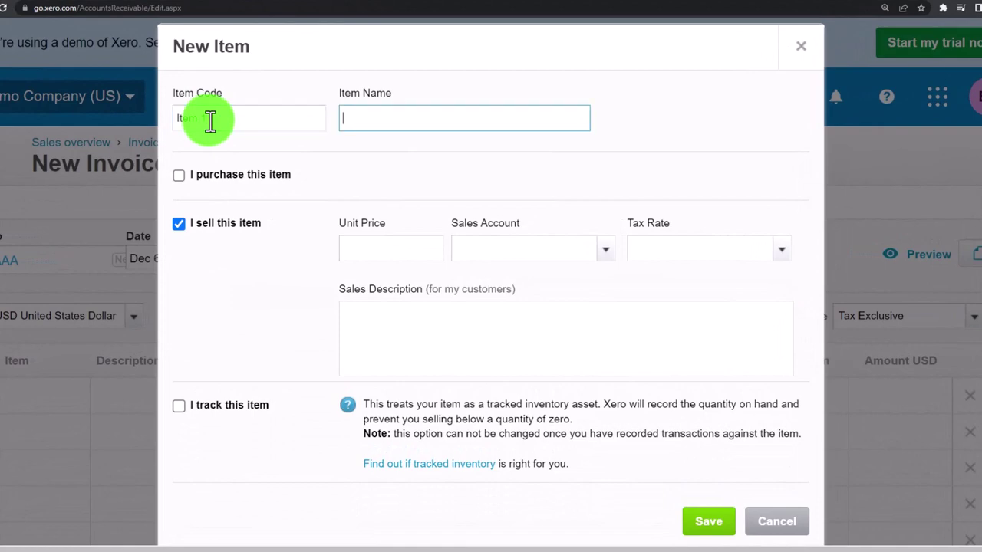
{"action": "left_click_drag", "start_coordinate": [196, 119], "coordinate": [152, 113]}
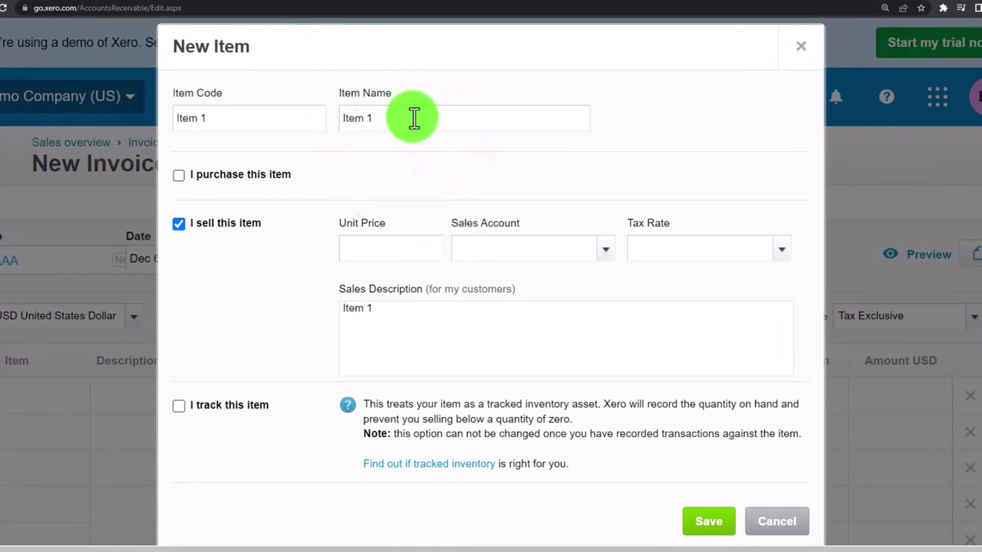
Set the item's sales unit price to 1000 and its sales account to 400 - Sales
{"action": "left_click", "coordinate": [412, 229]}
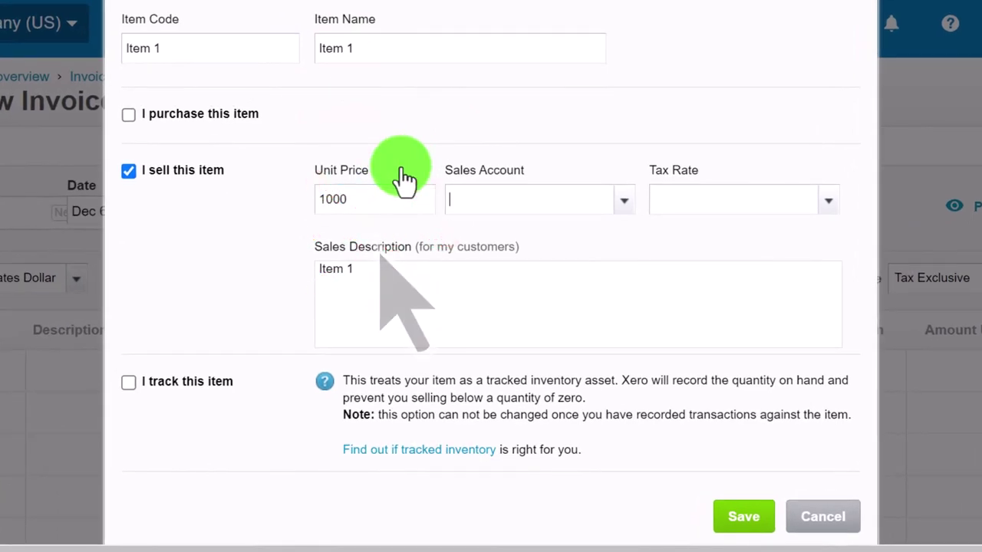
{"action": "key", "text": "Tab"}
{"action": "type", "text": "s"}
{"action": "key", "text": "Tab"}
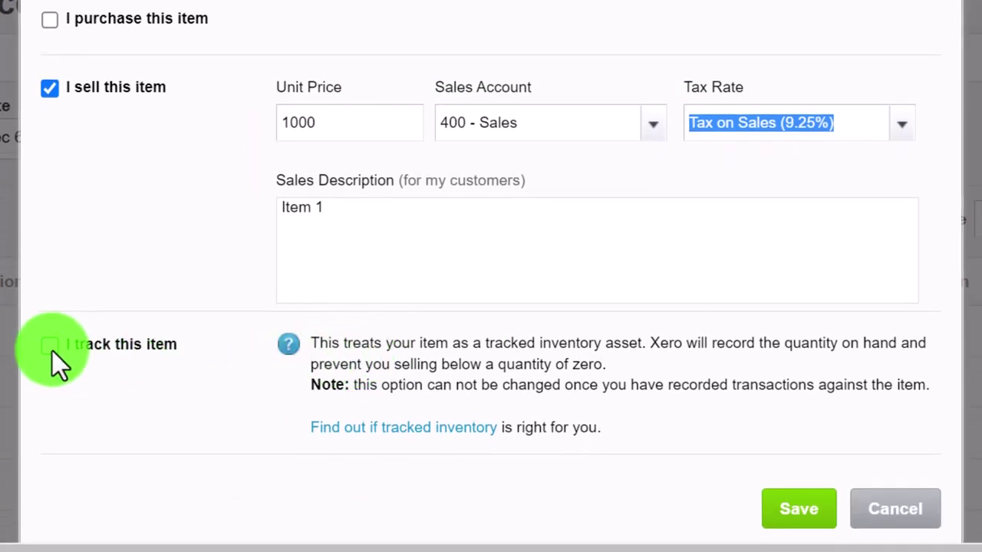
Track the item as inventory, with a purchase unit price of 600 and 500 - Cost of Goods Sold as its cost account
{"action": "left_click", "coordinate": [50, 347]}
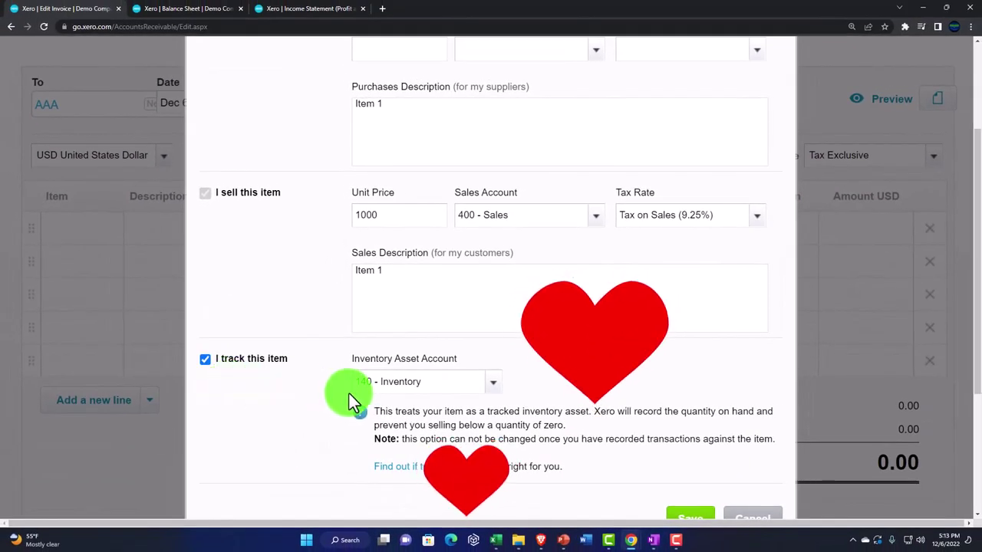
{"action": "scroll", "coordinate": [349, 393], "scroll_direction": "up", "scroll_amount": 3}
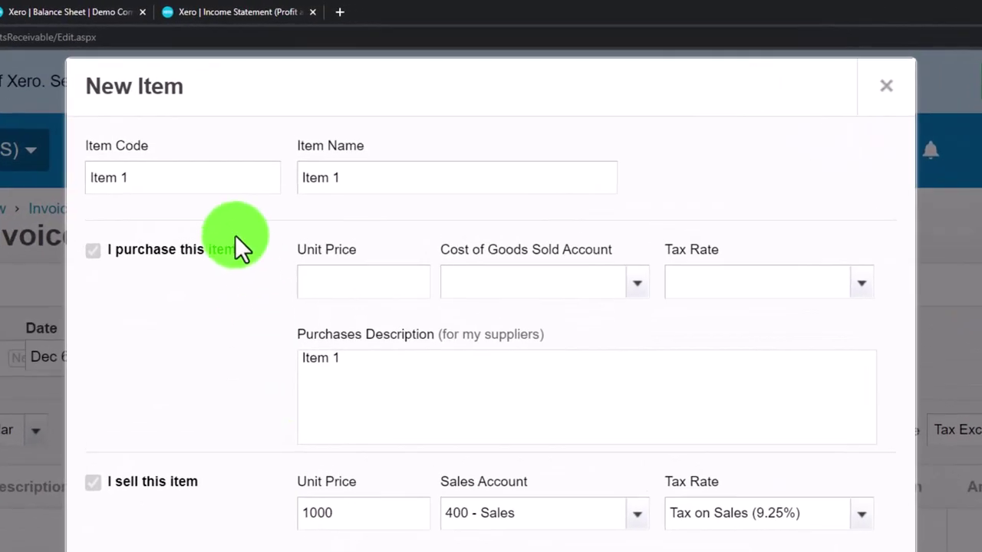
{"action": "left_click", "coordinate": [321, 281]}
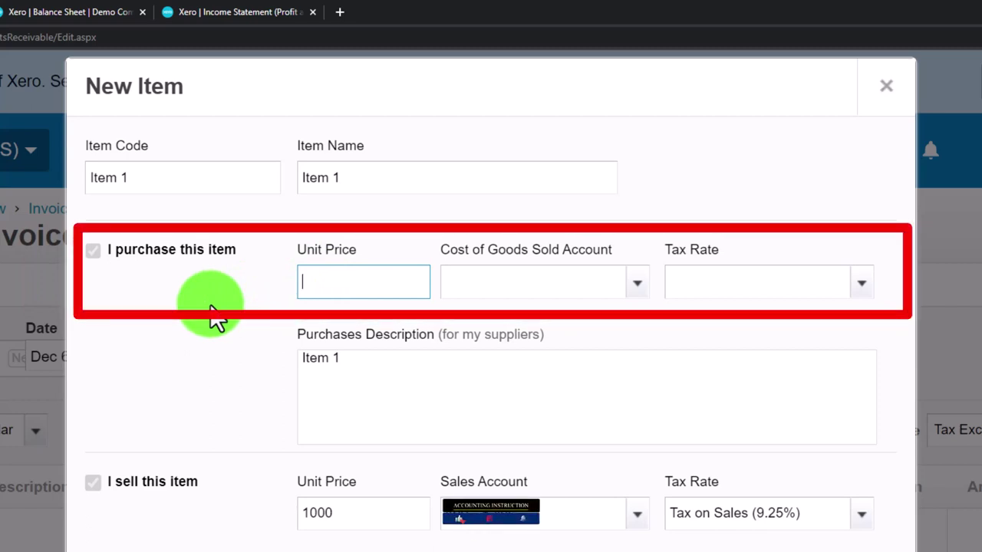
{"action": "type", "text": "50"}
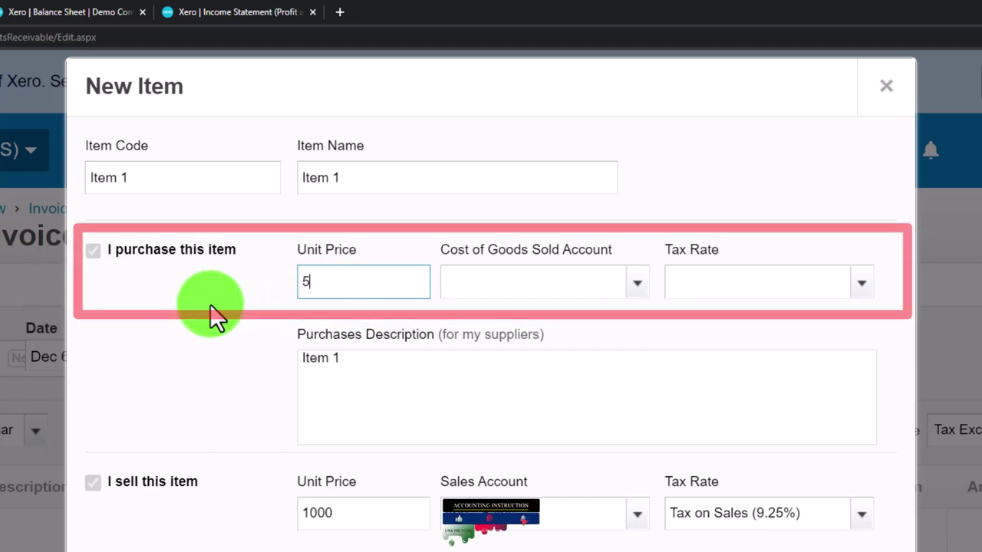
{"action": "key", "text": "BackSpace"}
{"action": "key", "text": "BackSpace"}
{"action": "type", "text": "600"}
{"action": "key", "text": "Tab"}
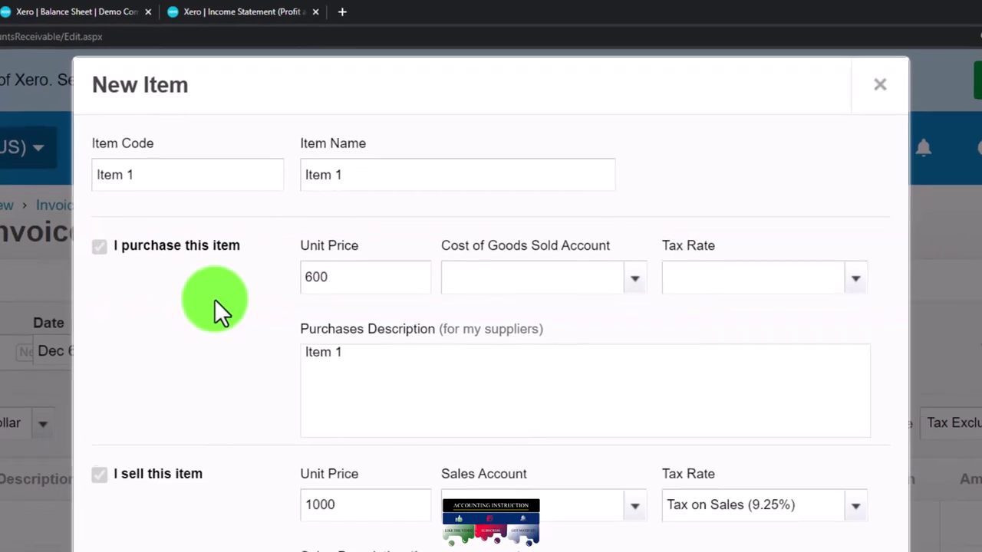
{"action": "type", "text": "co"}
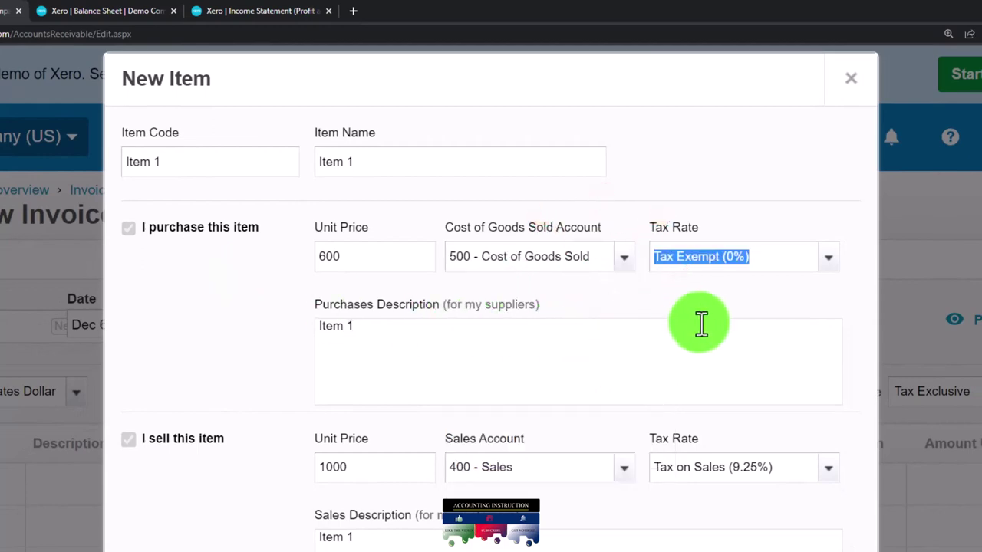
Set the item's purchase tax rate to Tax on Sales (9.25%) and save the new item
{"action": "left_click", "coordinate": [833, 270]}
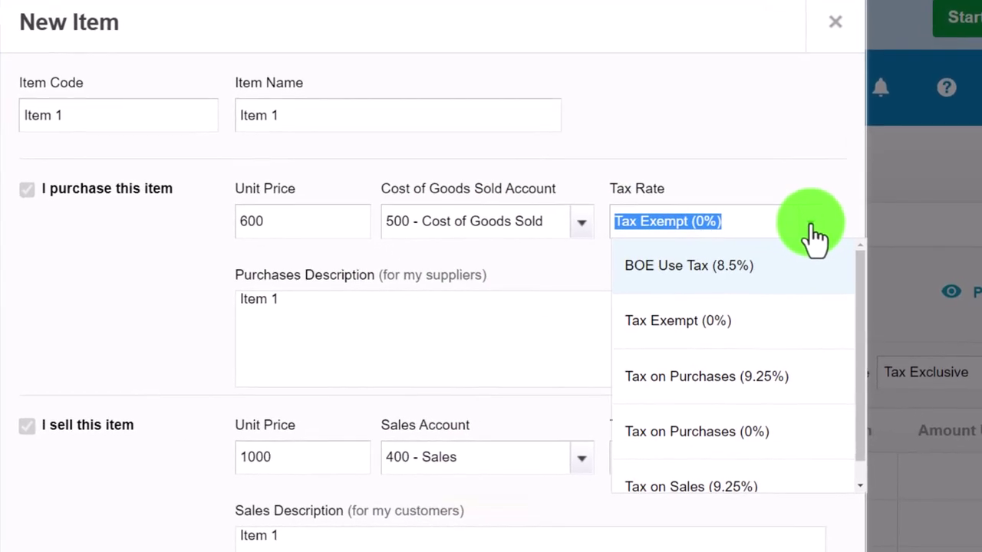
{"action": "left_click", "coordinate": [753, 469]}
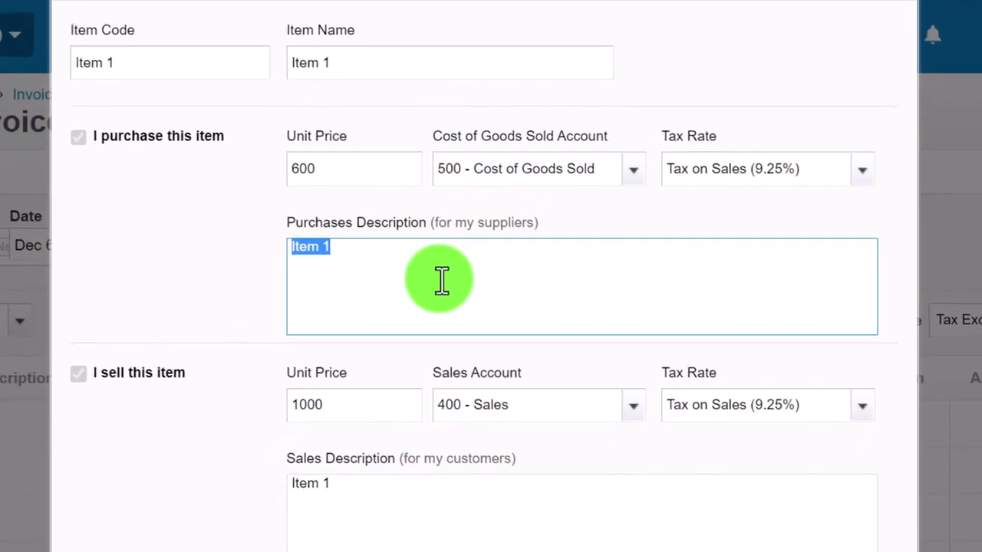
{"action": "scroll", "coordinate": [445, 278], "scroll_direction": "down", "scroll_amount": 3}
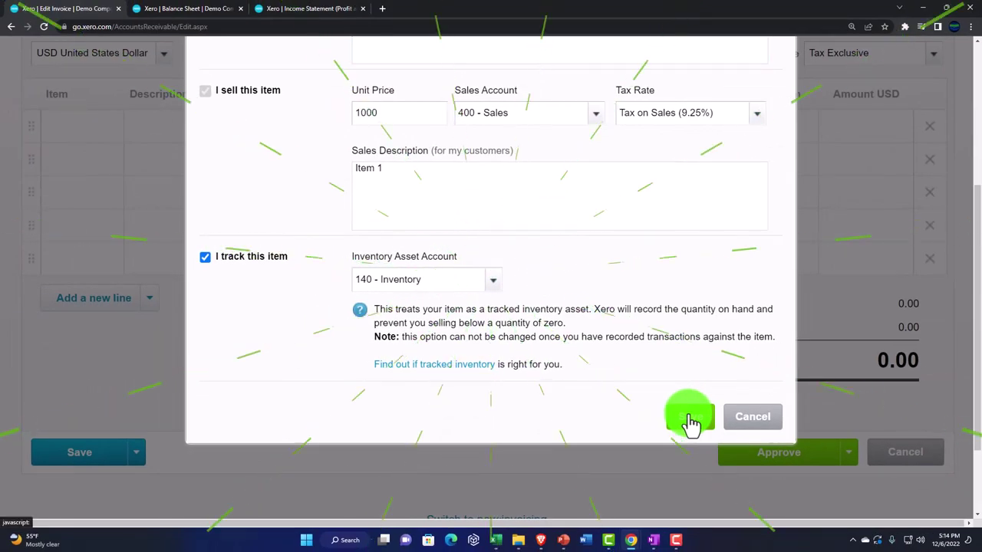
{"action": "left_click", "coordinate": [690, 418]}
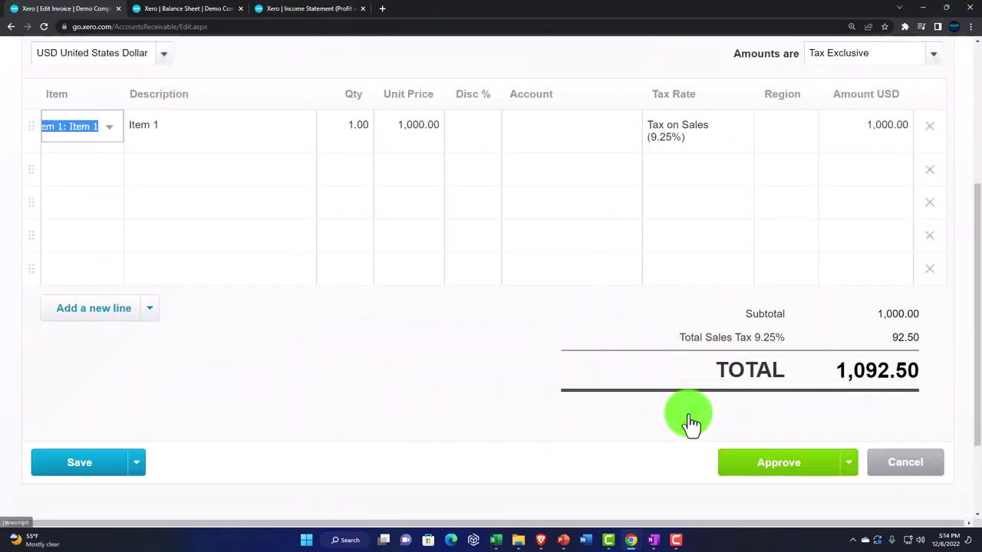
Open the Products and services list in a duplicate of the invoice's browser tab and hide its introduction
{"action": "scroll", "coordinate": [599, 418], "scroll_direction": "up", "scroll_amount": 2}
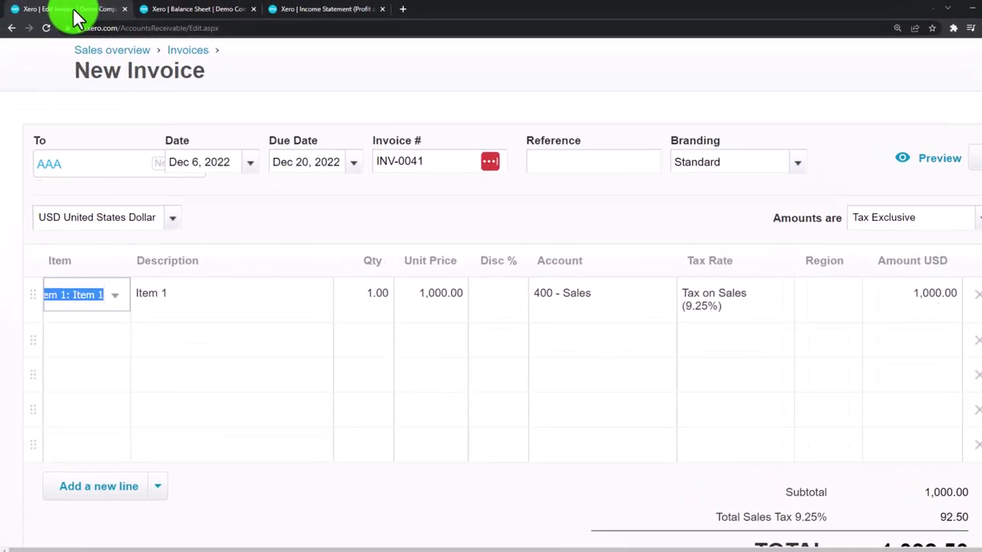
{"action": "right_click", "coordinate": [75, 13]}
{"action": "left_click", "coordinate": [99, 82]}
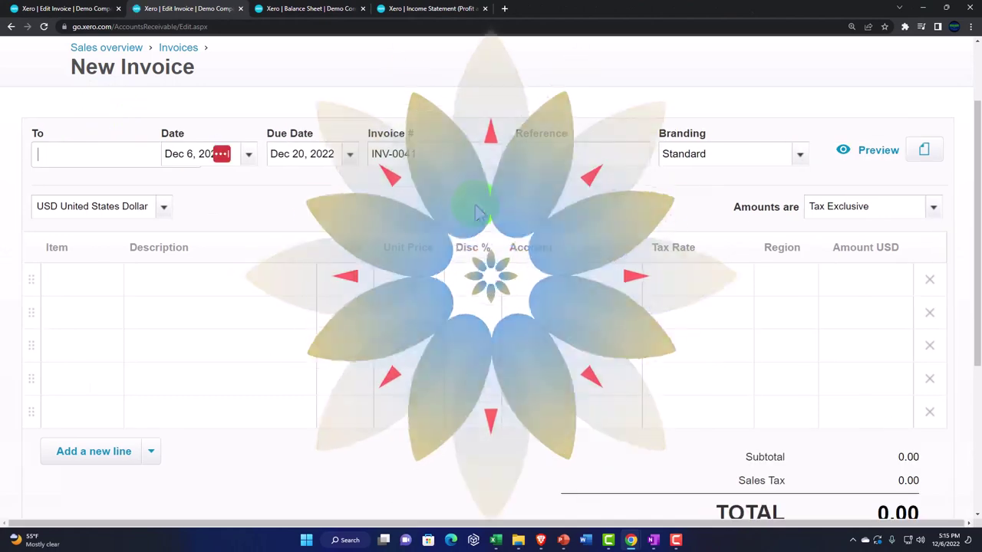
{"action": "scroll", "coordinate": [314, 156], "scroll_direction": "up", "scroll_amount": 2}
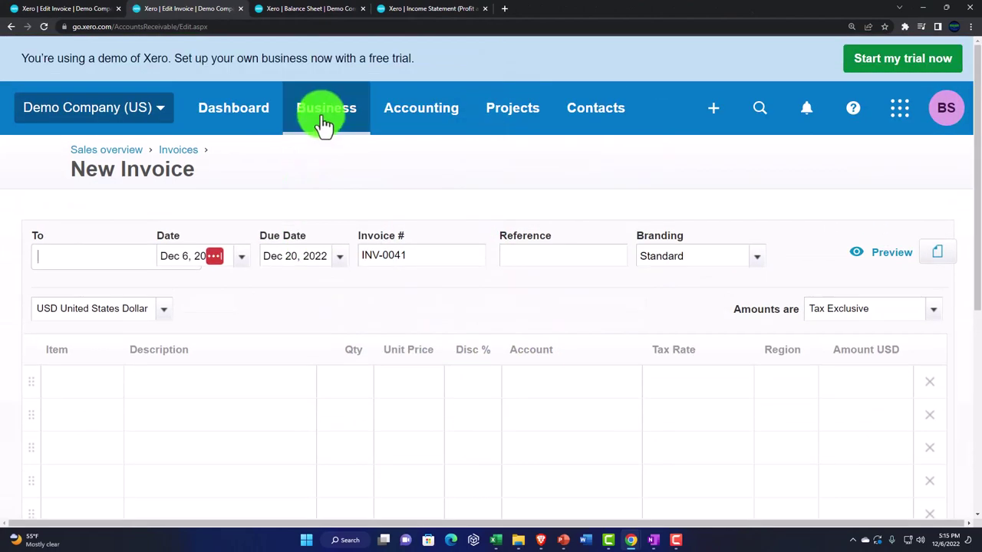
{"action": "left_click", "coordinate": [406, 111]}
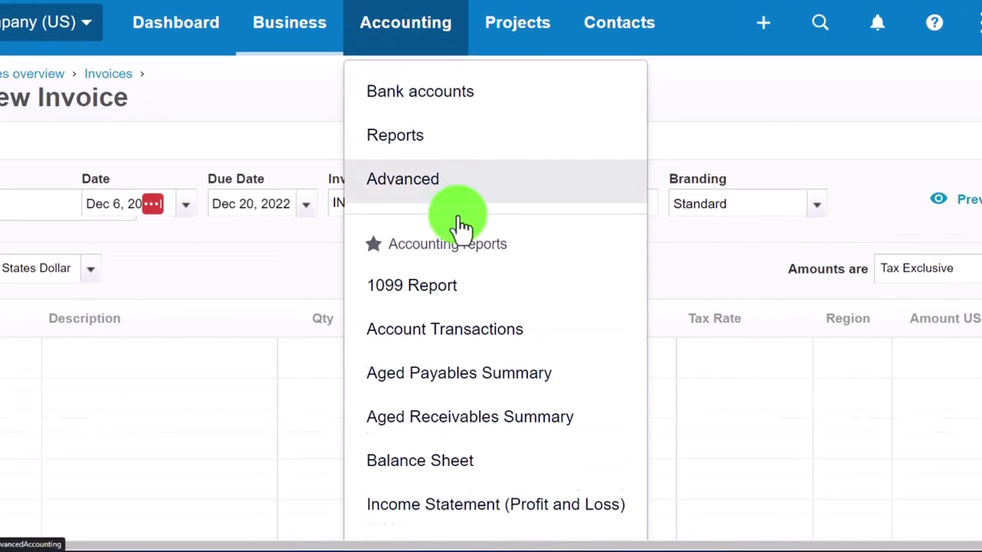
{"action": "left_click", "coordinate": [303, 62]}
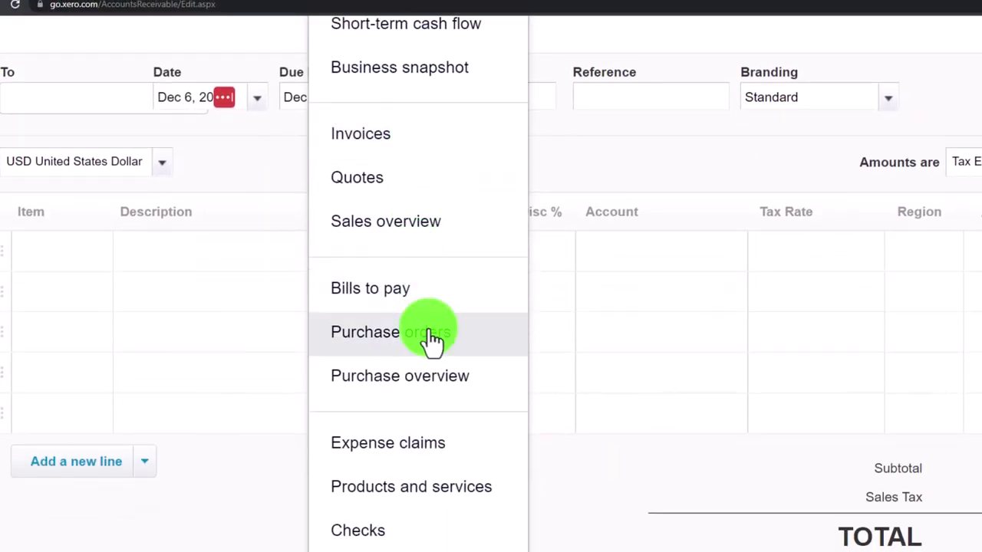
{"action": "left_click", "coordinate": [434, 493]}
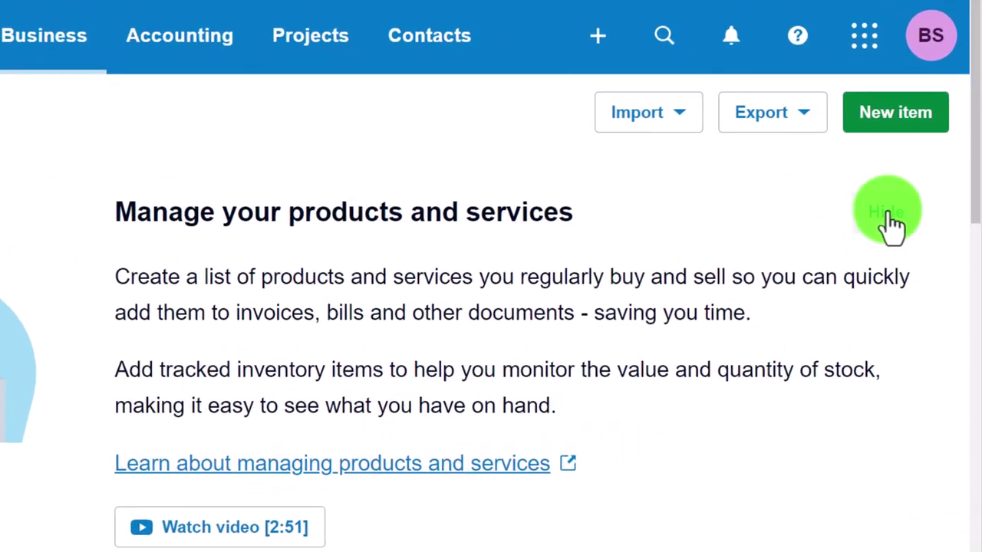
{"action": "left_click", "coordinate": [872, 230]}
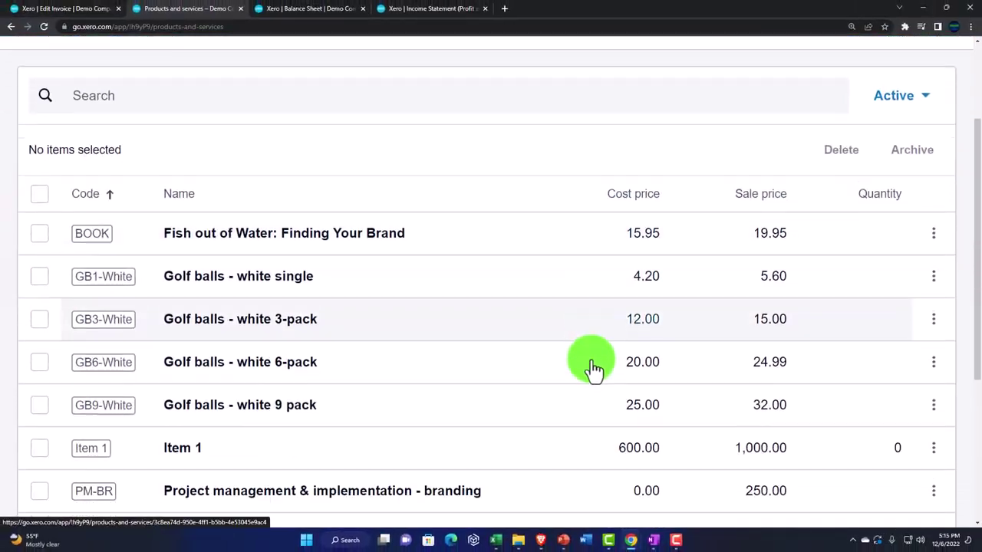
Start a new inventory adjustment for Item 1 that increases the quantity by 2 at a cost price of 600
{"action": "scroll", "coordinate": [595, 368], "scroll_direction": "down", "scroll_amount": 1}
{"action": "scroll", "coordinate": [594, 368], "scroll_direction": "down", "scroll_amount": 1}
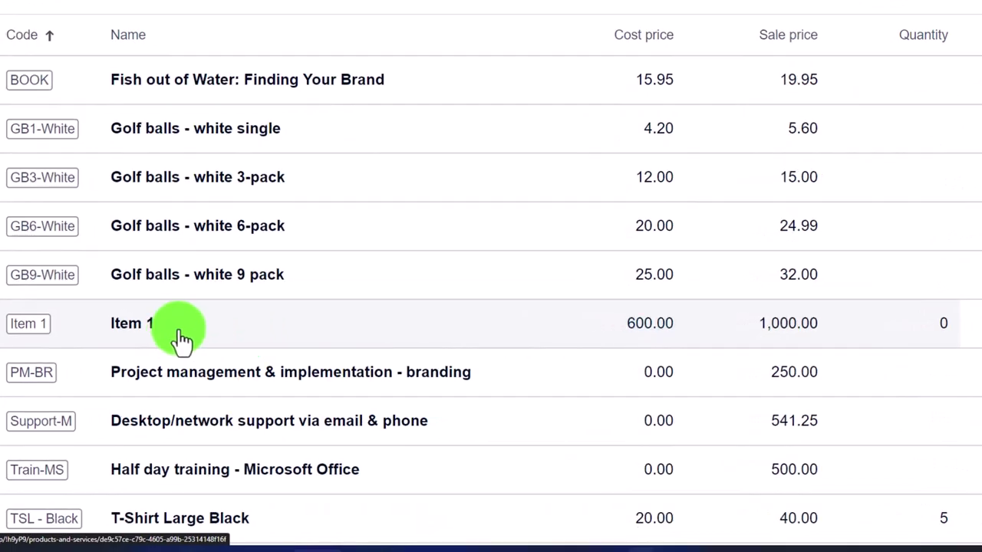
{"action": "left_click", "coordinate": [185, 341]}
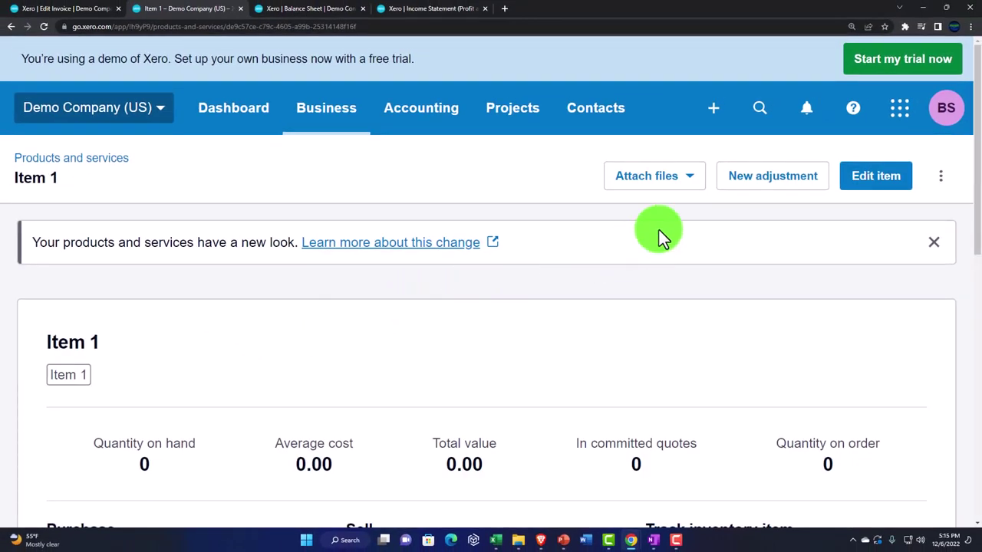
{"action": "left_click", "coordinate": [750, 187]}
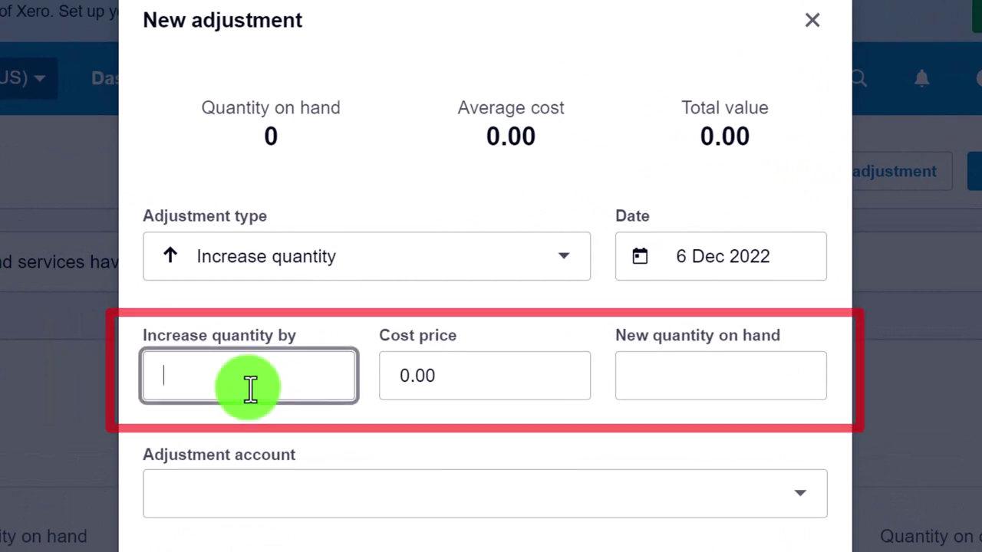
{"action": "key", "text": "Tab"}
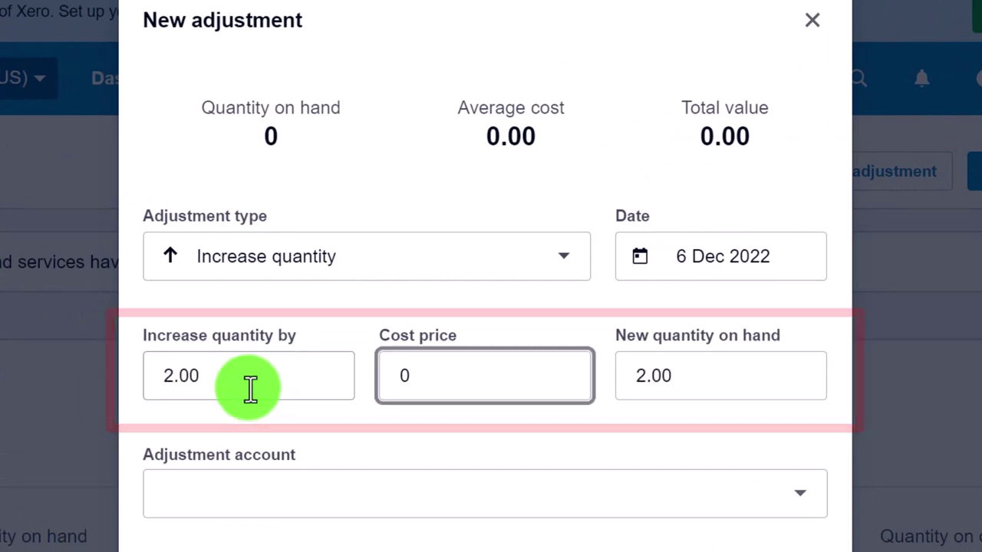
{"action": "key", "text": "BackSpace"}
{"action": "type", "text": "600"}
{"action": "key", "text": "Tab"}
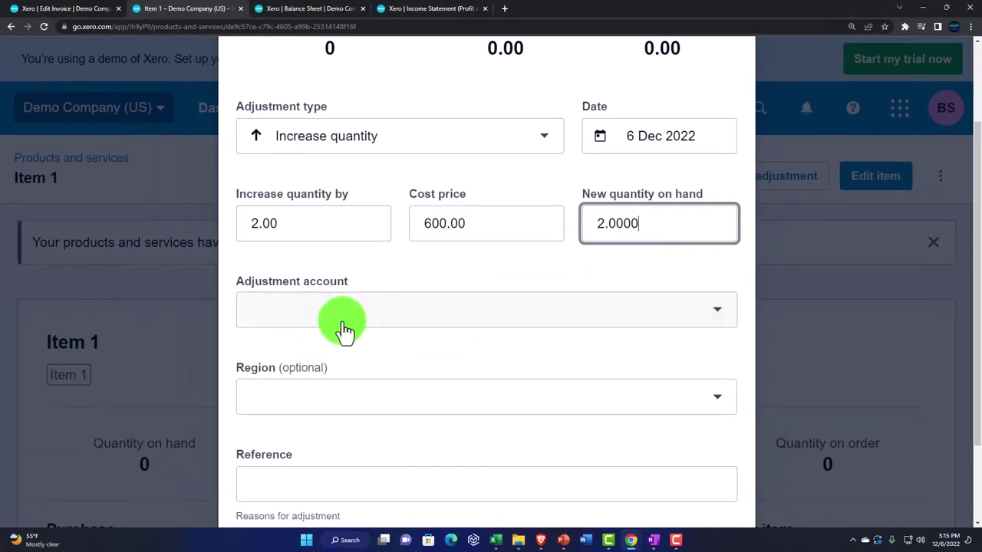
Assign 500 - Cost of Goods Sold as the adjustment account for the quantity increase
{"action": "left_click", "coordinate": [351, 321]}
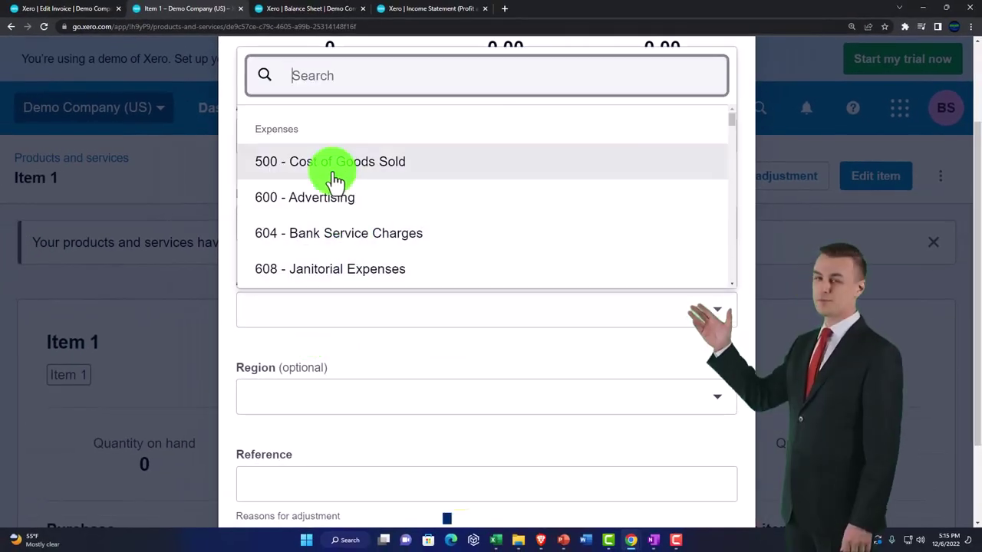
{"action": "left_click", "coordinate": [336, 179]}
{"action": "scroll", "coordinate": [377, 271], "scroll_direction": "down", "scroll_amount": 2}
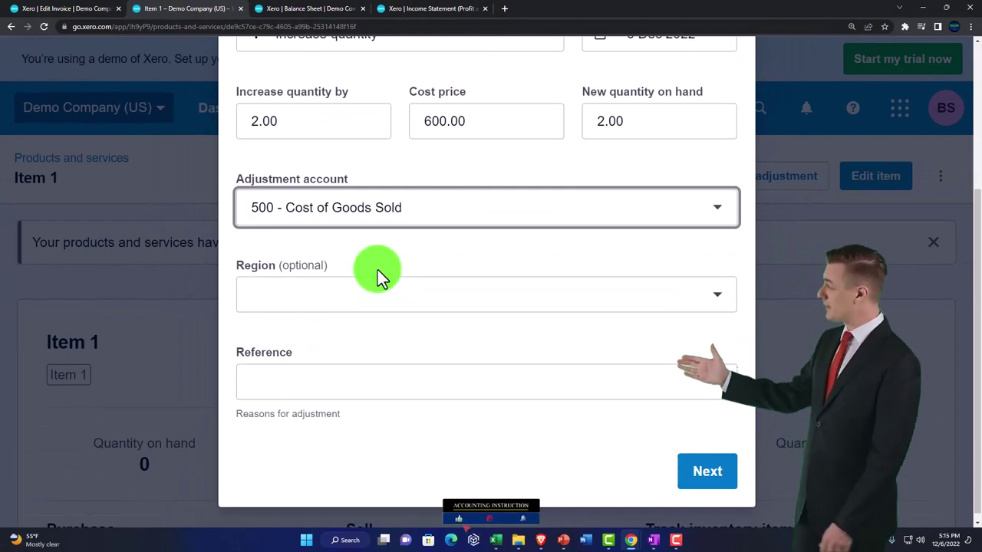
Enter Beg bal as the adjustment's reference and post the inventory adjustment
{"action": "left_click", "coordinate": [397, 390]}
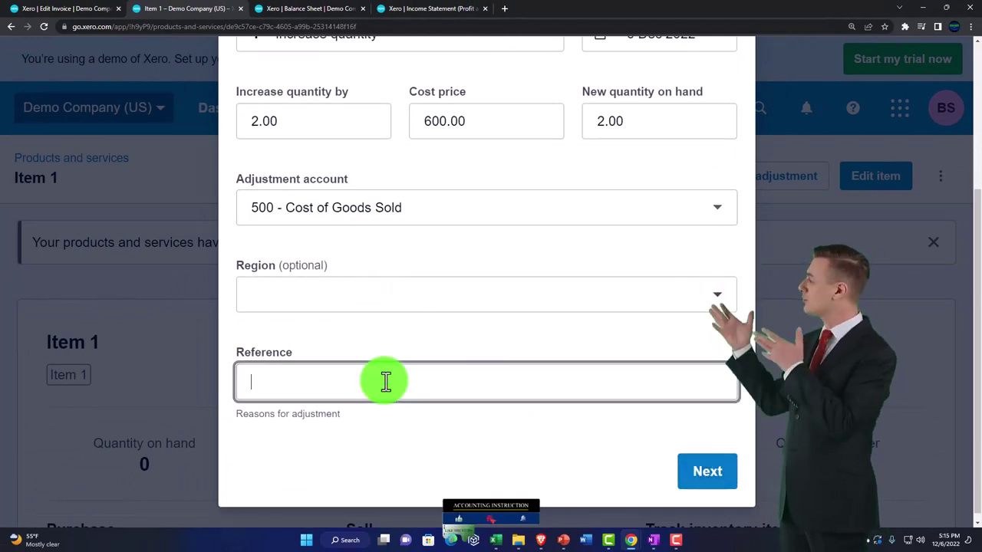
{"action": "type", "text": "Beg bal"}
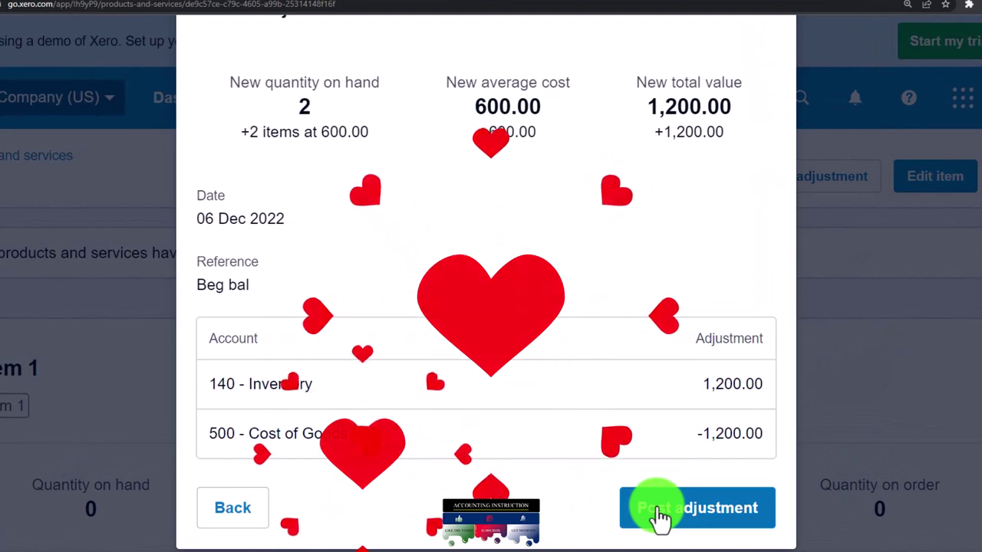
{"action": "left_click", "coordinate": [625, 510]}
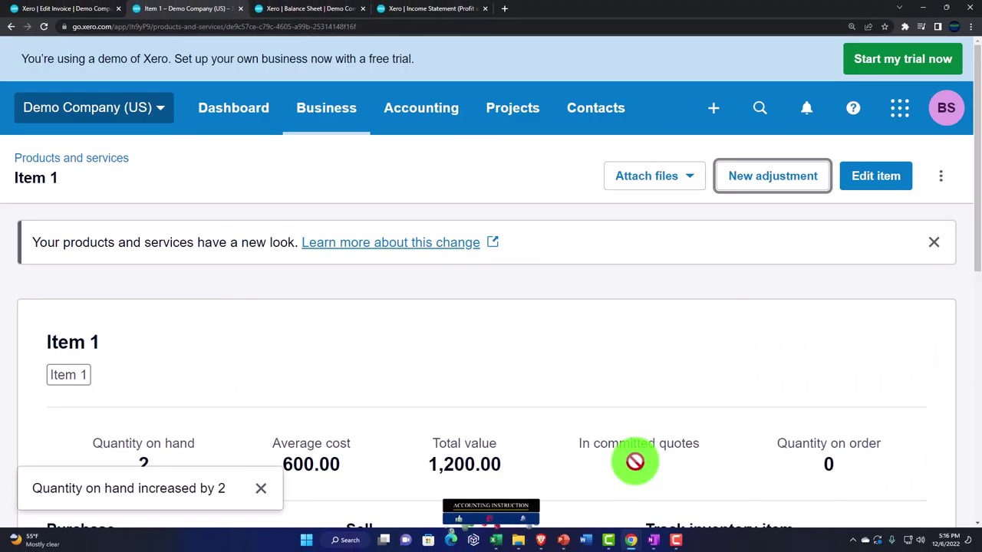
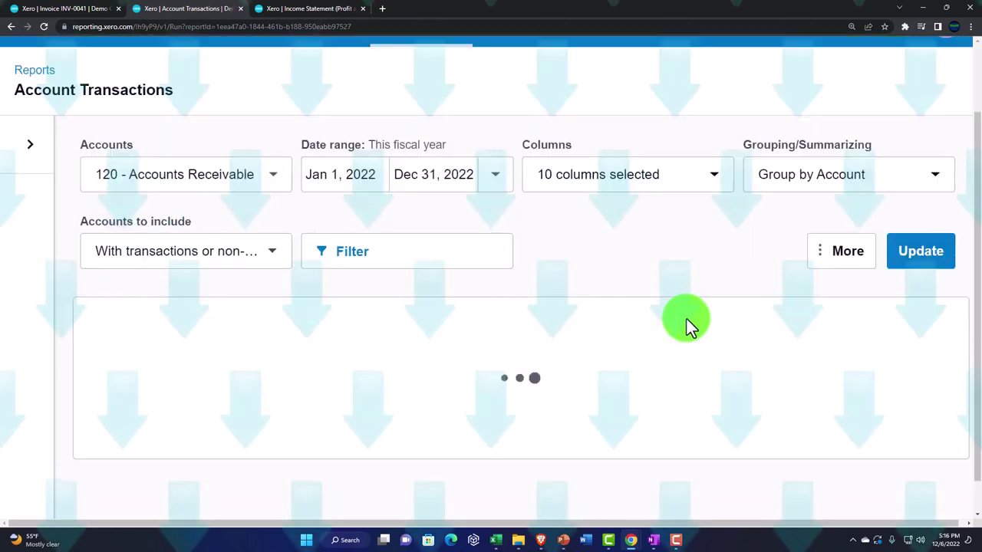
Find AAA's INV-0041 in the 2022 Accounts Receivable transactions and open the invoice from its entry
{"action": "scroll", "coordinate": [688, 320], "scroll_direction": "down", "scroll_amount": 15}
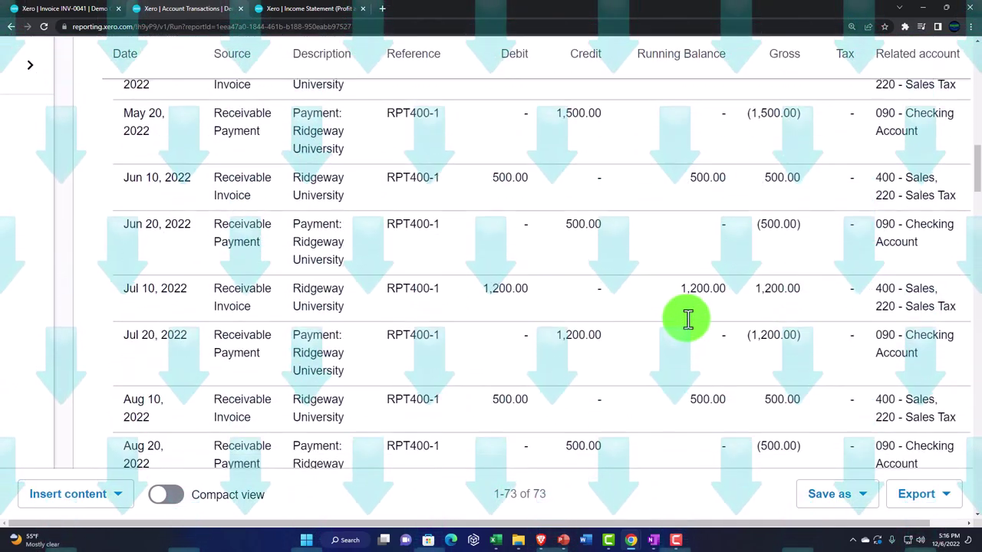
{"action": "scroll", "coordinate": [706, 326], "scroll_direction": "down", "scroll_amount": 1}
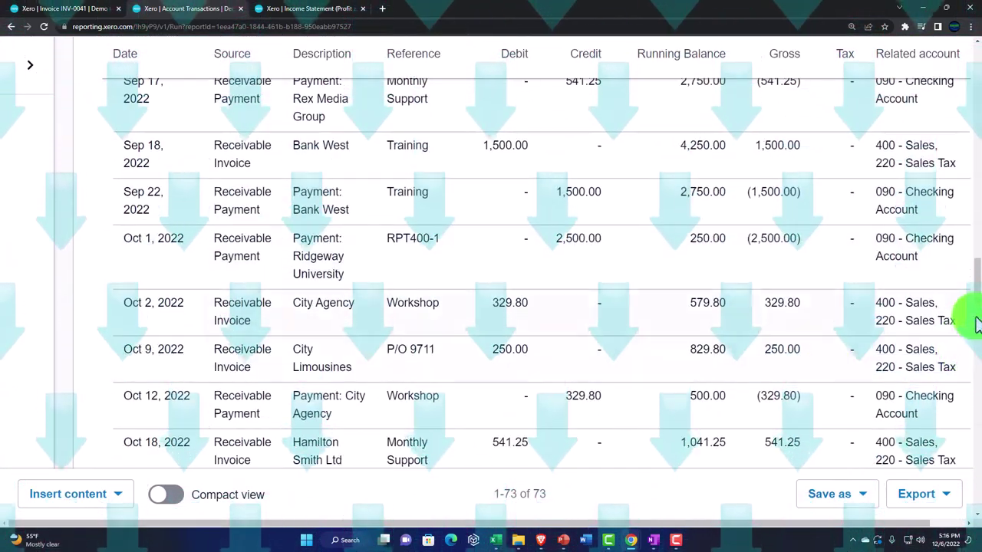
{"action": "left_click_drag", "start_coordinate": [977, 291], "coordinate": [978, 429]}
{"action": "scroll", "coordinate": [811, 412], "scroll_direction": "down", "scroll_amount": 6}
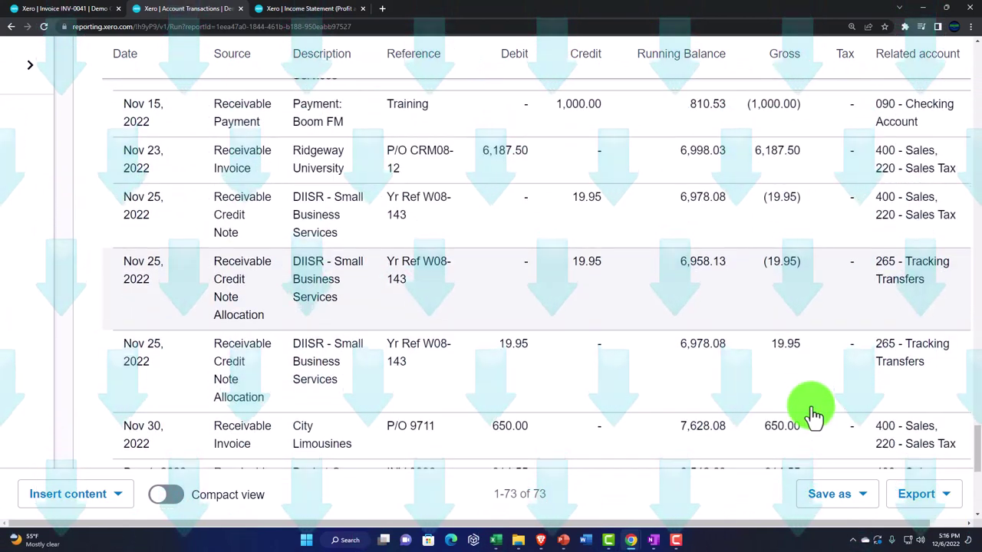
{"action": "scroll", "coordinate": [813, 415], "scroll_direction": "down", "scroll_amount": 2}
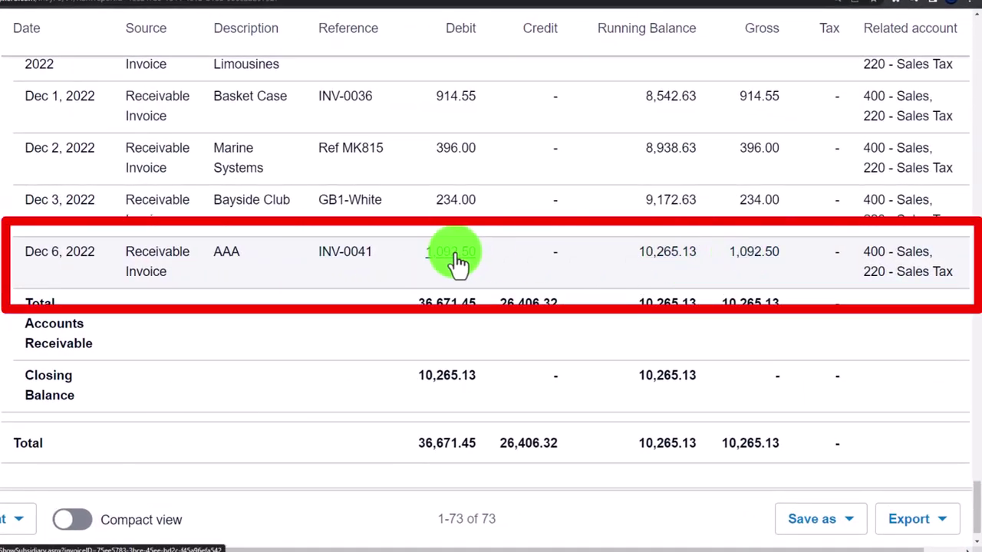
{"action": "left_click", "coordinate": [158, 258]}
{"action": "scroll", "coordinate": [526, 377], "scroll_direction": "down", "scroll_amount": 3}
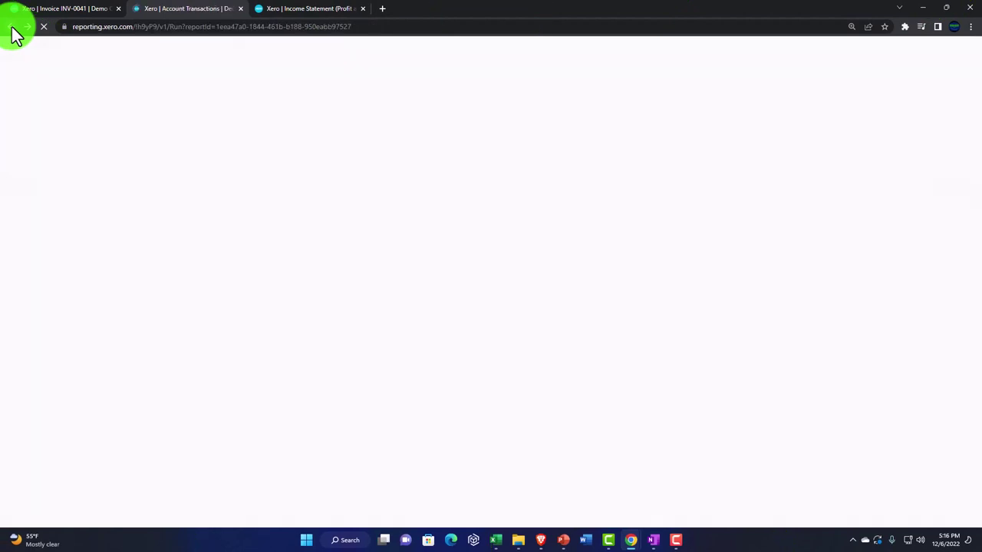
Update the Income Statement and trace its Sales figure to AAA's Item 1 entry in the account transactions
{"action": "left_click", "coordinate": [307, 16]}
{"action": "left_click", "coordinate": [921, 263]}
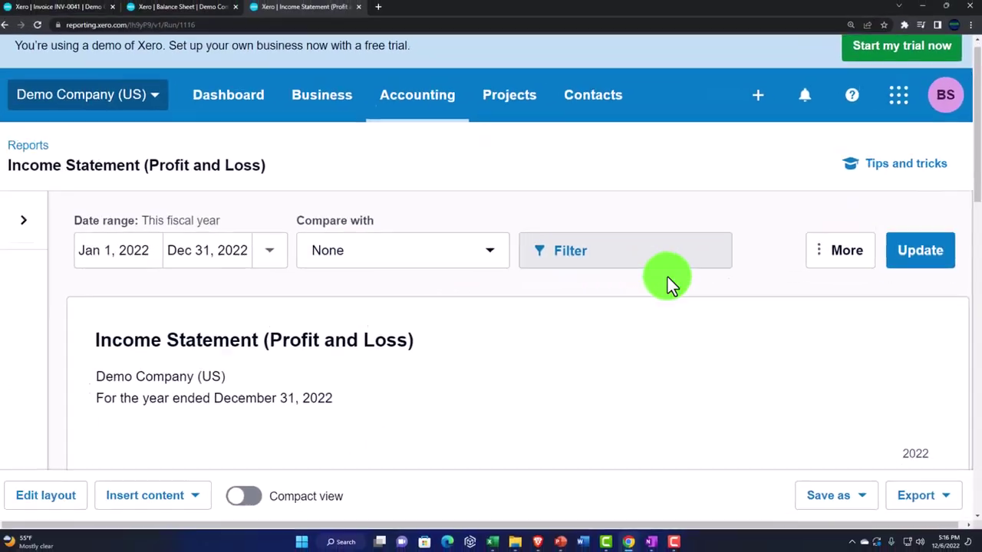
{"action": "scroll", "coordinate": [521, 296], "scroll_direction": "down", "scroll_amount": 5}
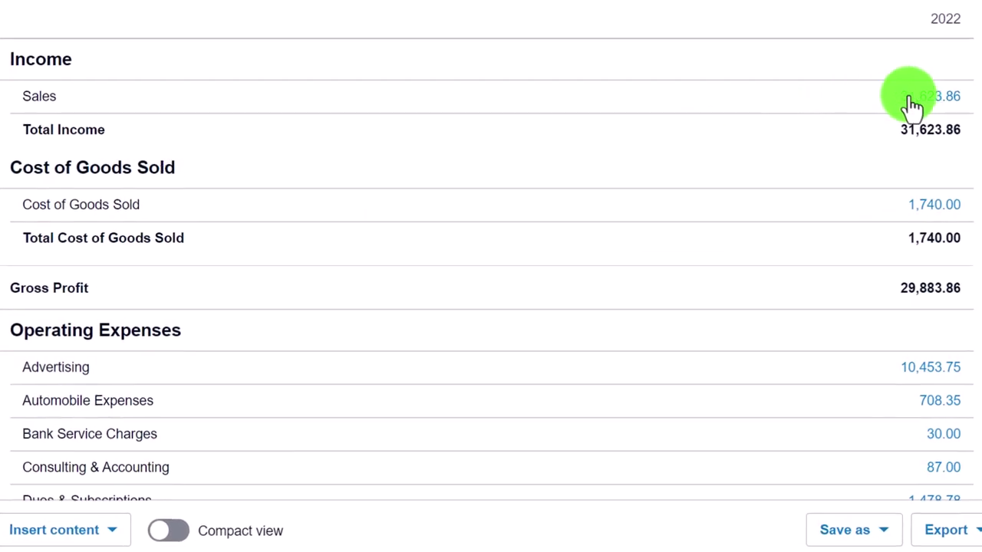
{"action": "left_click", "coordinate": [921, 100]}
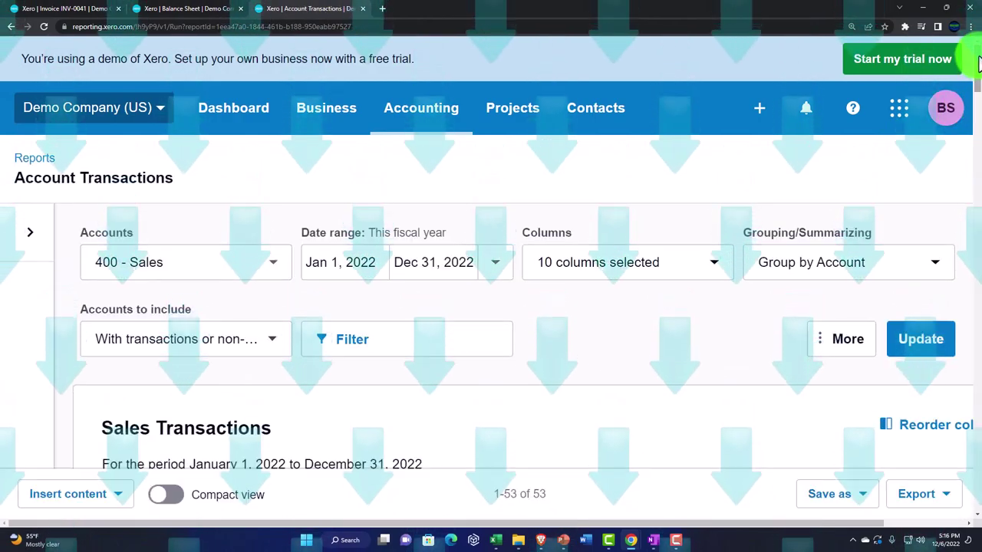
{"action": "left_click_drag", "start_coordinate": [978, 62], "coordinate": [968, 427]}
{"action": "scroll", "coordinate": [817, 406], "scroll_direction": "down", "scroll_amount": 3}
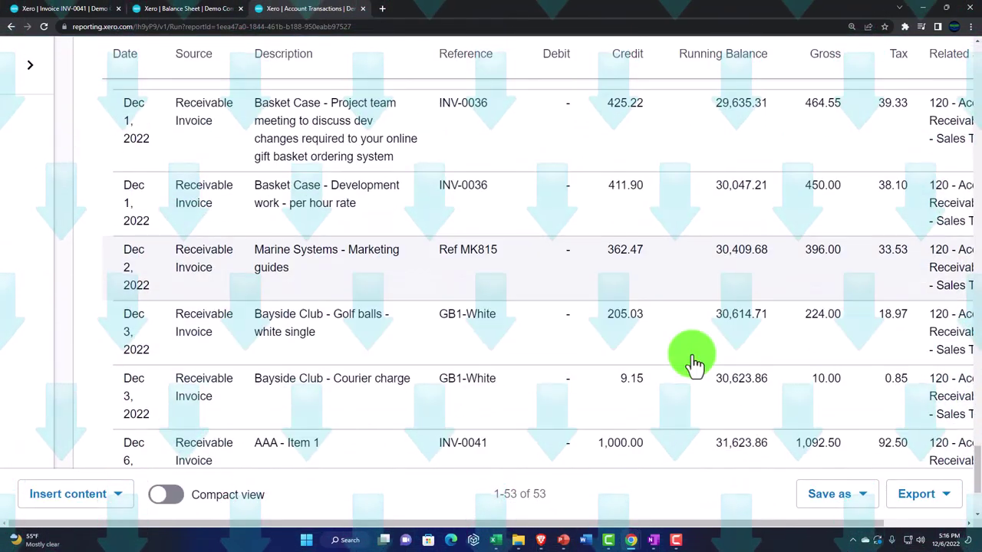
{"action": "scroll", "coordinate": [694, 365], "scroll_direction": "down", "scroll_amount": 3}
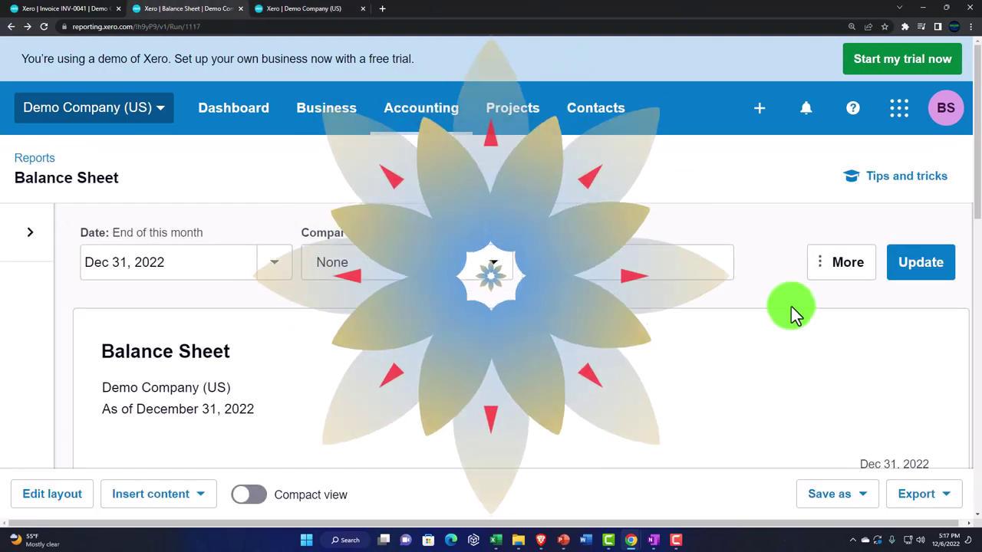
Open the Sales Tax transactions from the Balance Sheet's current liabilities and examine the latest entries
{"action": "scroll", "coordinate": [832, 306], "scroll_direction": "down", "scroll_amount": 10}
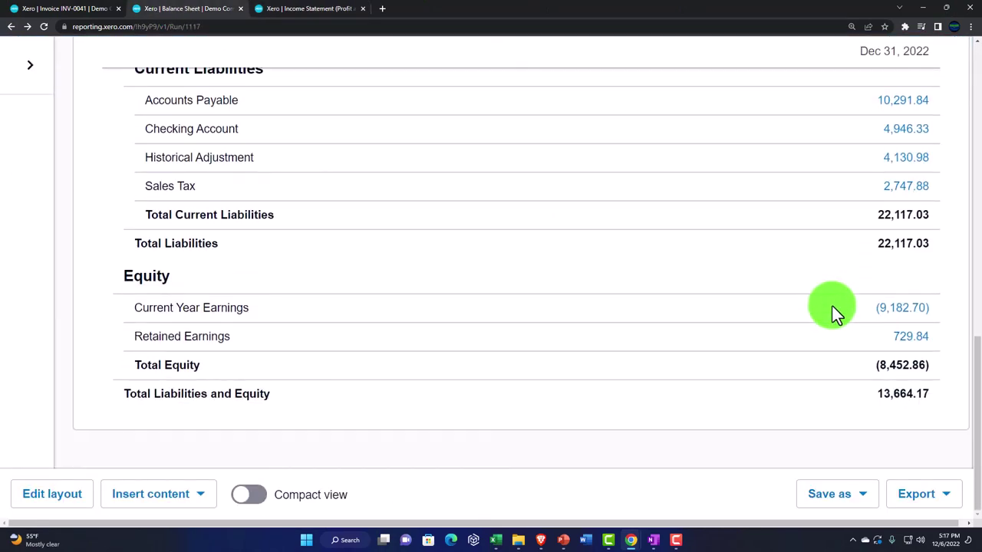
{"action": "scroll", "coordinate": [833, 306], "scroll_direction": "up", "scroll_amount": 1}
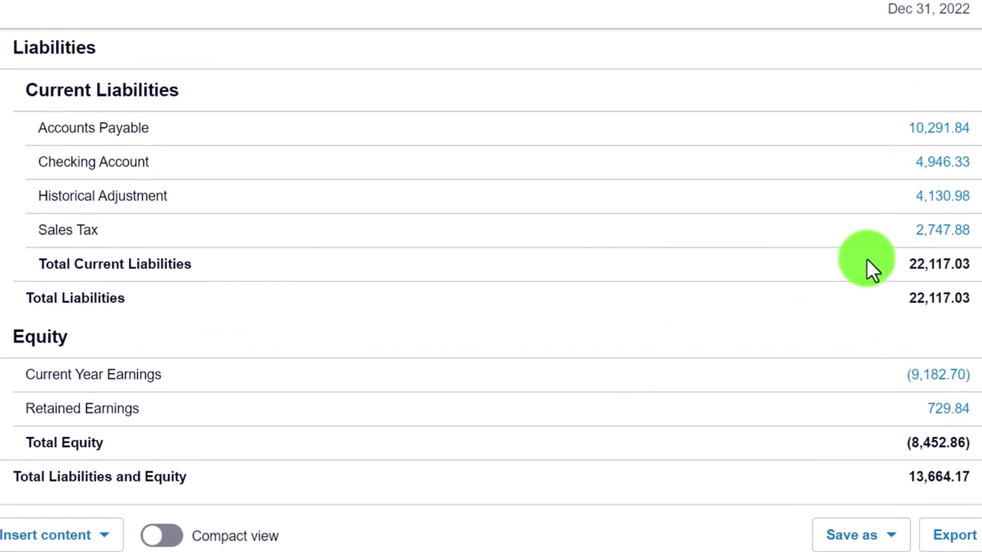
{"action": "left_click", "coordinate": [939, 234]}
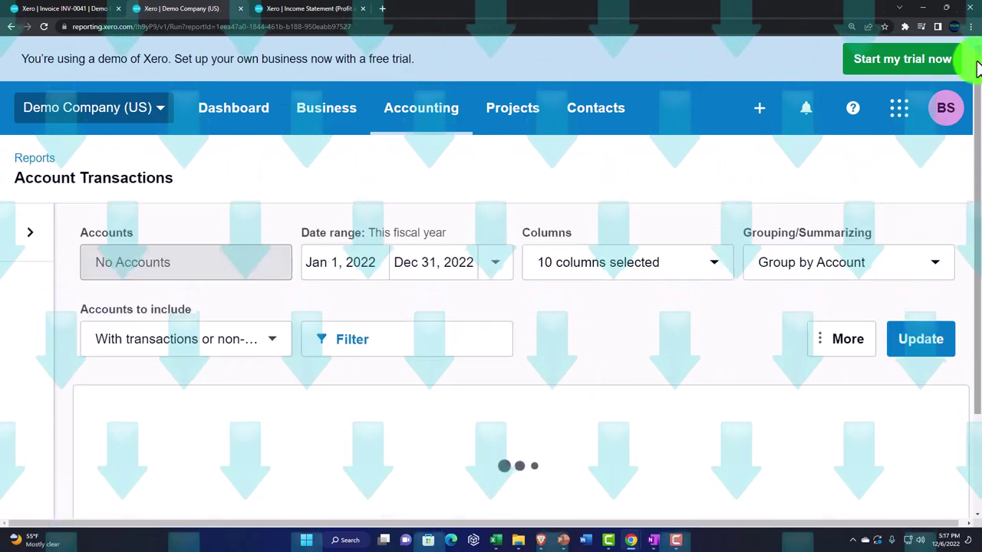
{"action": "scroll", "coordinate": [976, 231], "scroll_direction": "down", "scroll_amount": 2}
{"action": "scroll", "coordinate": [965, 329], "scroll_direction": "down", "scroll_amount": 3}
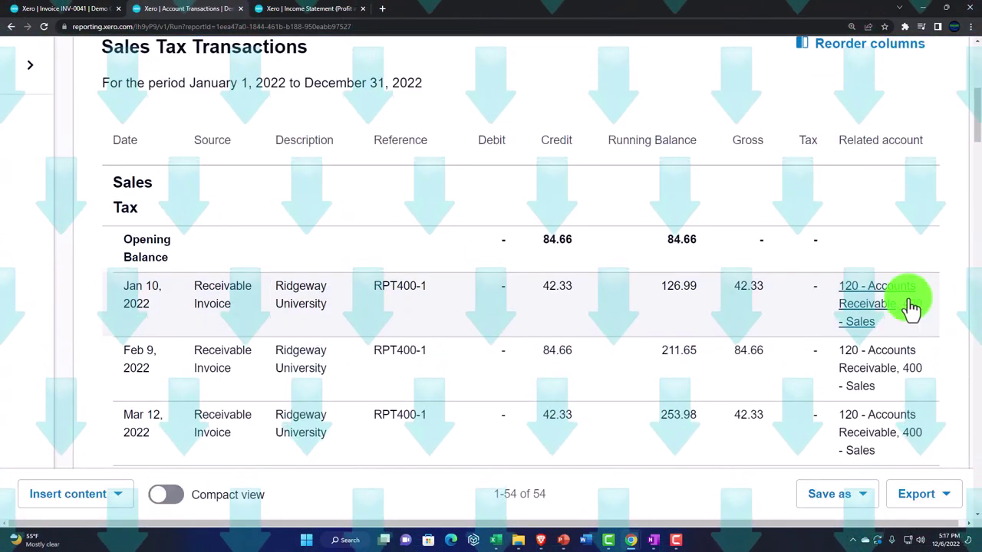
{"action": "left_click_drag", "start_coordinate": [976, 119], "coordinate": [976, 470]}
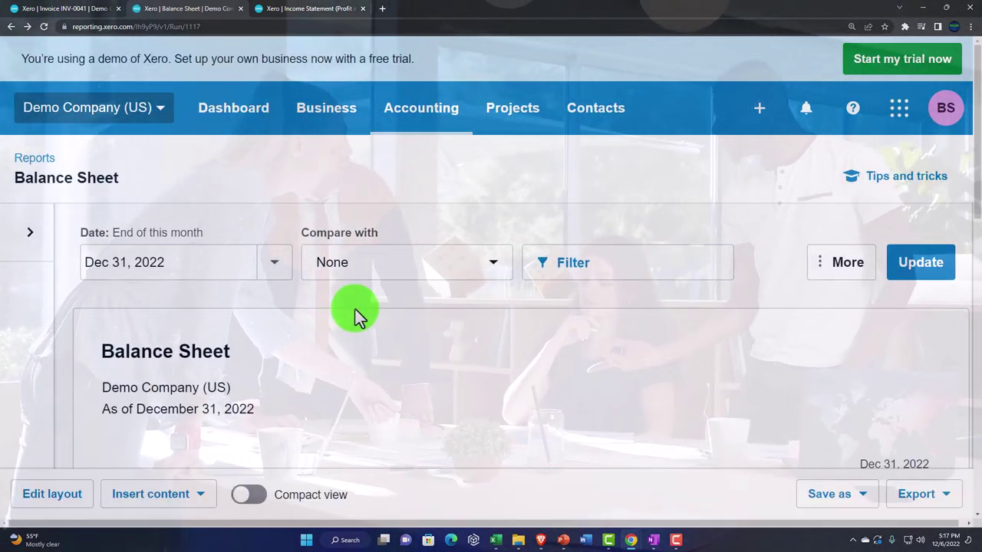
Open the Inventory transactions from the Balance Sheet's current assets and examine the entries through the closing balance
{"action": "scroll", "coordinate": [355, 309], "scroll_direction": "down", "scroll_amount": 6}
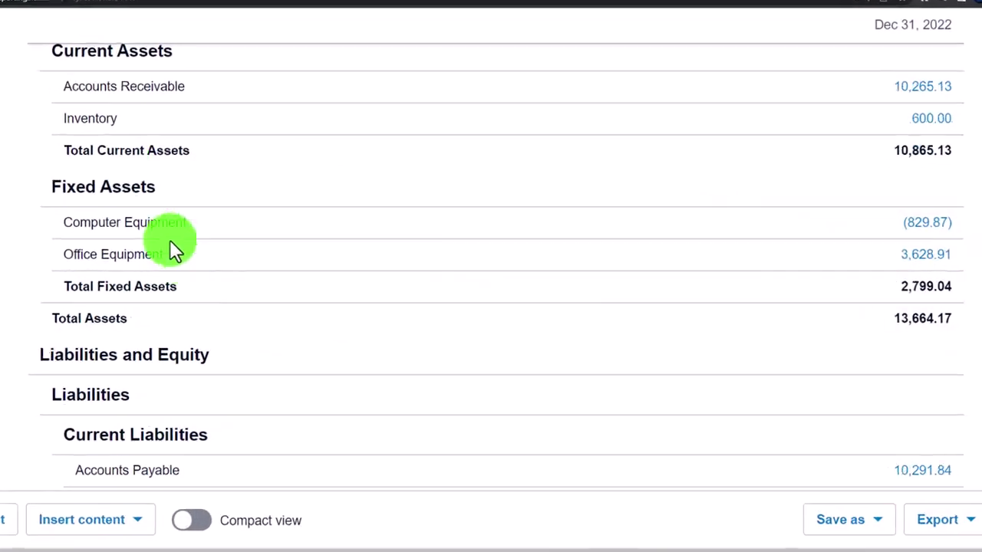
{"action": "left_click", "coordinate": [950, 121]}
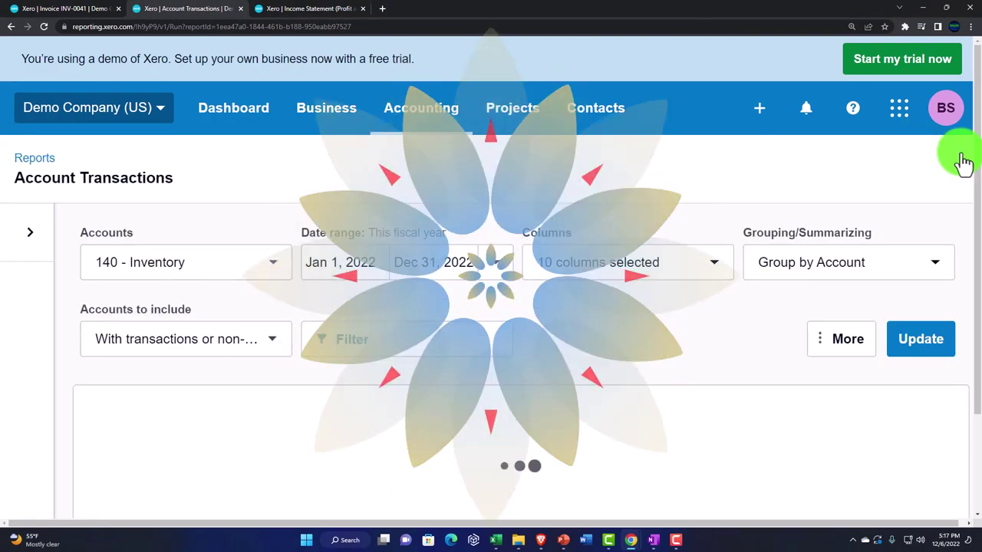
{"action": "left_click_drag", "start_coordinate": [973, 99], "coordinate": [976, 368]}
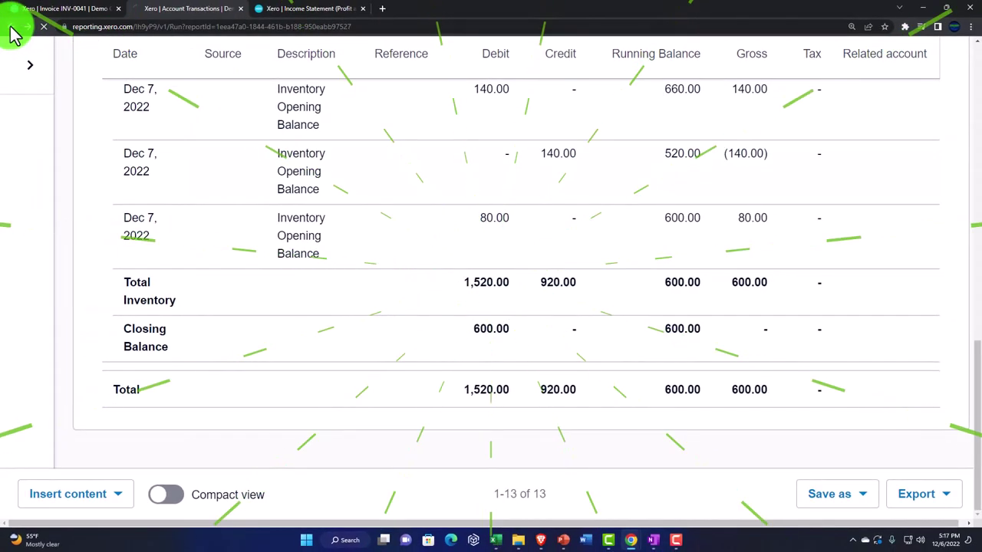
Open the Cost of Goods Sold transactions from the Income Statement and examine the Beg bal and AAA entries
{"action": "left_click", "coordinate": [315, 8]}
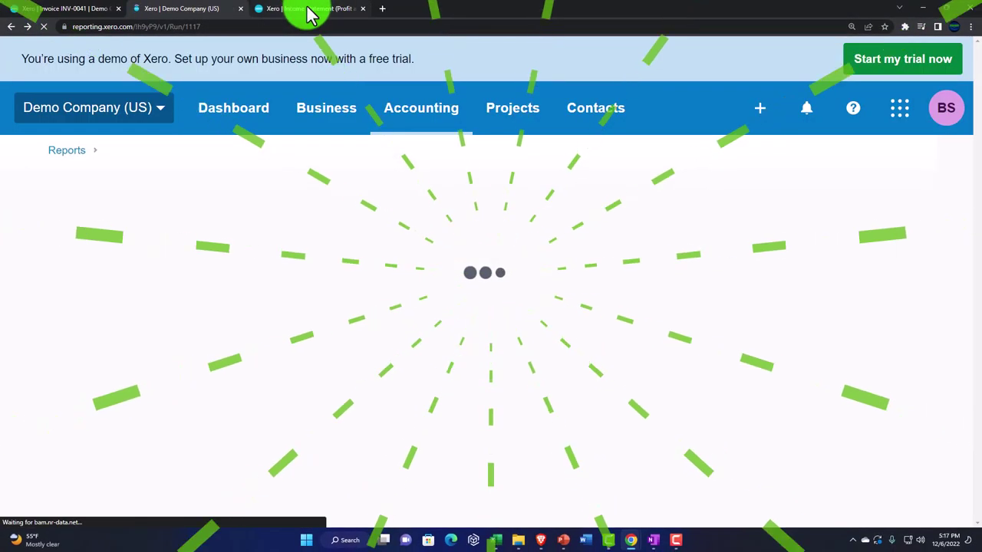
{"action": "scroll", "coordinate": [681, 338], "scroll_direction": "down", "scroll_amount": 5}
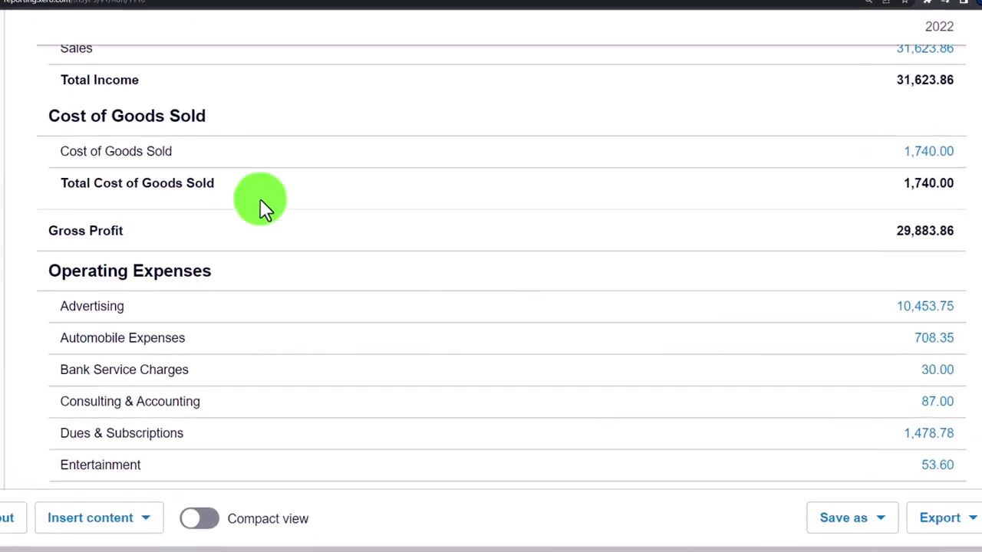
{"action": "left_click", "coordinate": [921, 153]}
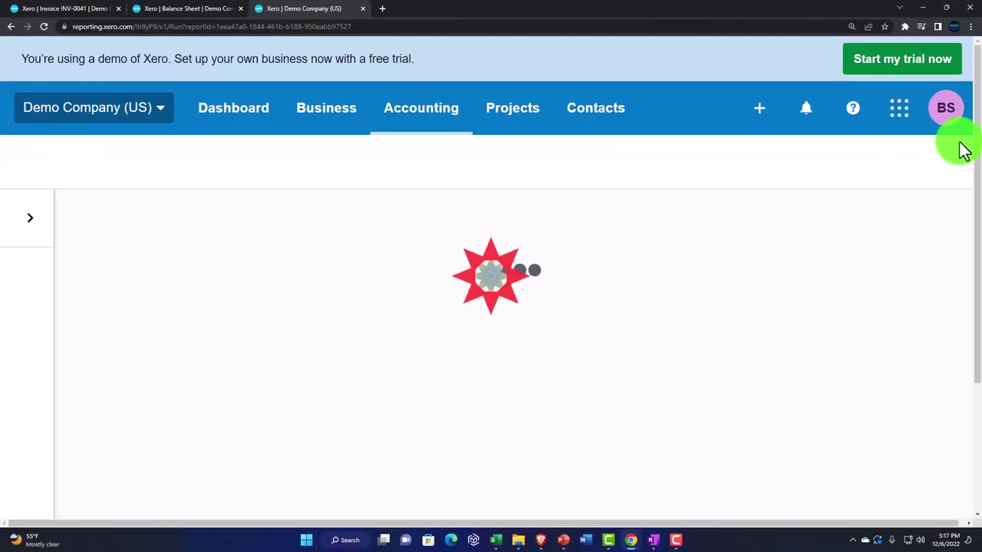
{"action": "left_click_drag", "start_coordinate": [976, 100], "coordinate": [971, 377]}
{"action": "scroll", "coordinate": [691, 380], "scroll_direction": "up", "scroll_amount": 1}
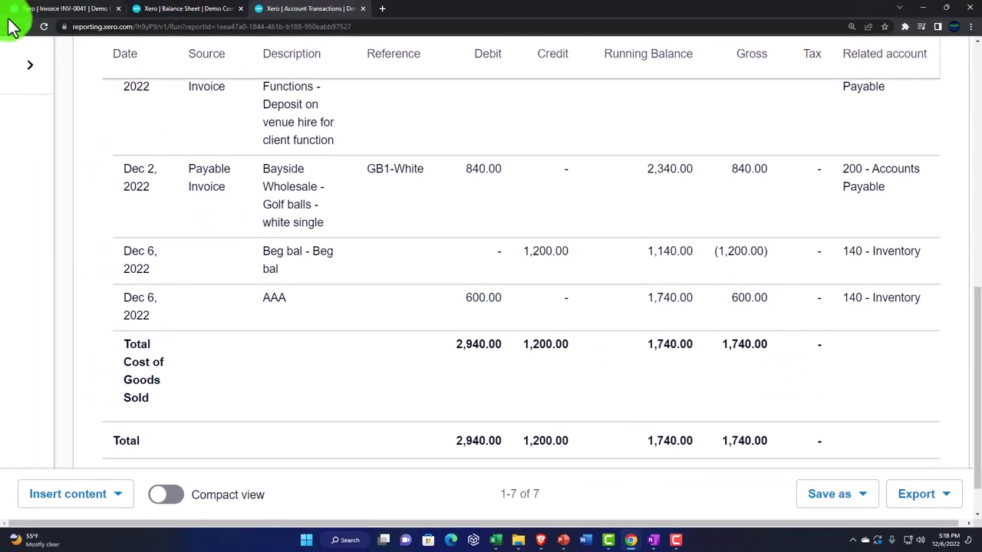
Return to the Balance Sheet and review the Accounts Receivable and Inventory amounts under current assets
{"action": "left_click", "coordinate": [164, 9]}
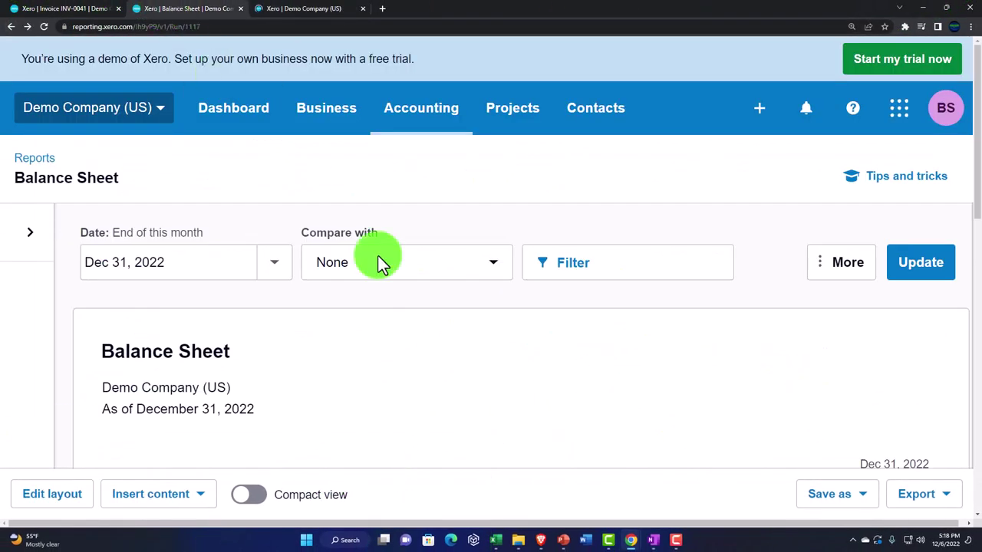
{"action": "scroll", "coordinate": [384, 265], "scroll_direction": "down", "scroll_amount": 3}
{"action": "scroll", "coordinate": [392, 276], "scroll_direction": "down", "scroll_amount": 2}
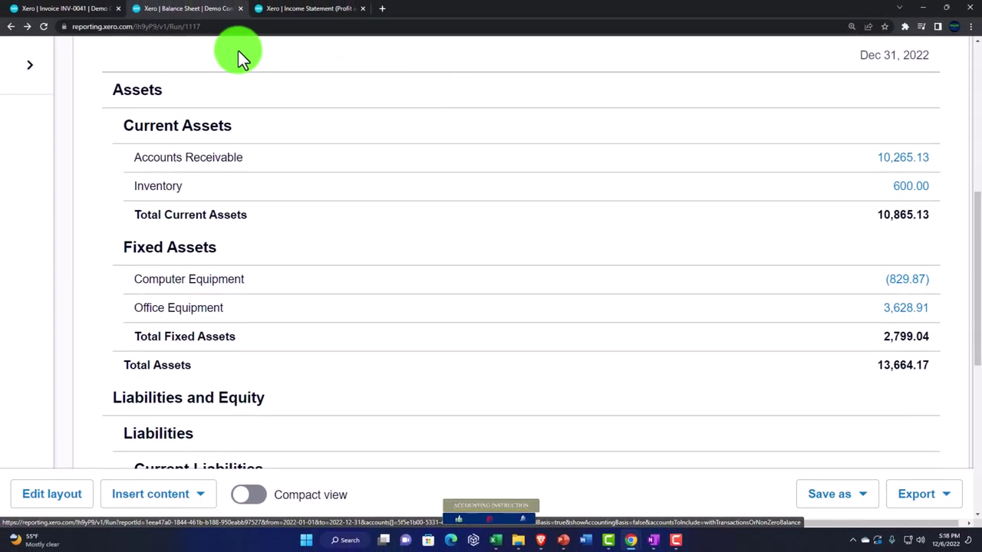
Return to the approved invoice INV-0041 and open the list of all invoices
{"action": "left_click", "coordinate": [82, 11]}
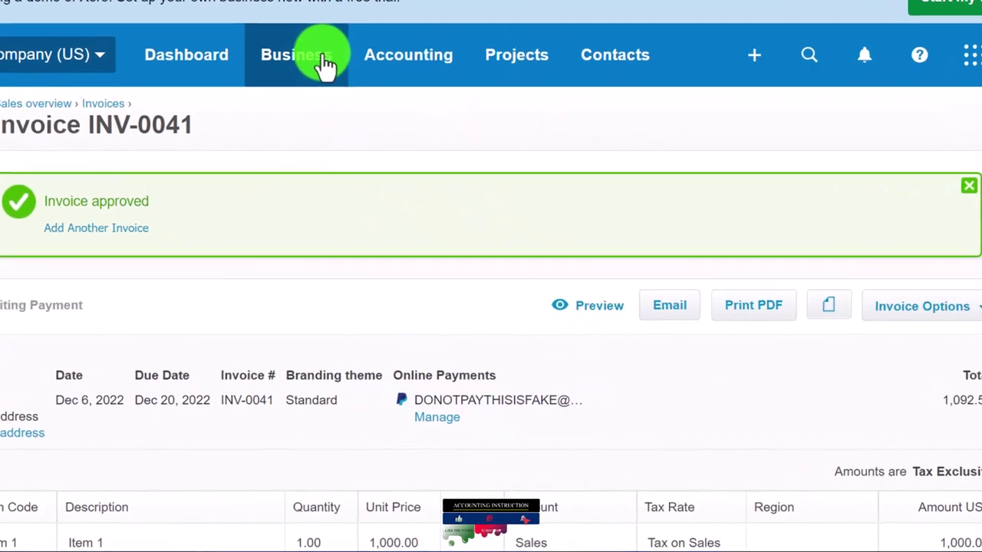
{"action": "left_click", "coordinate": [350, 116]}
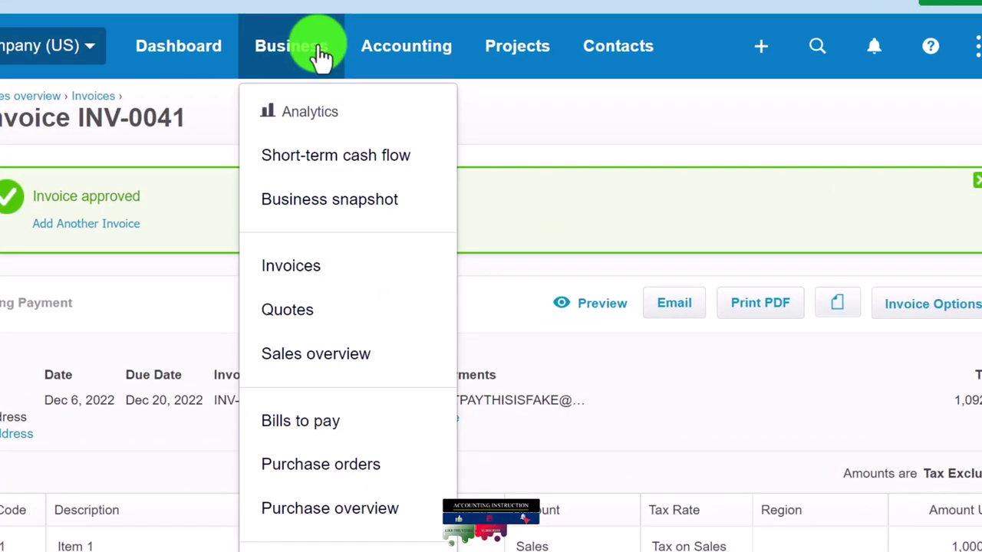
{"action": "left_click", "coordinate": [306, 280]}
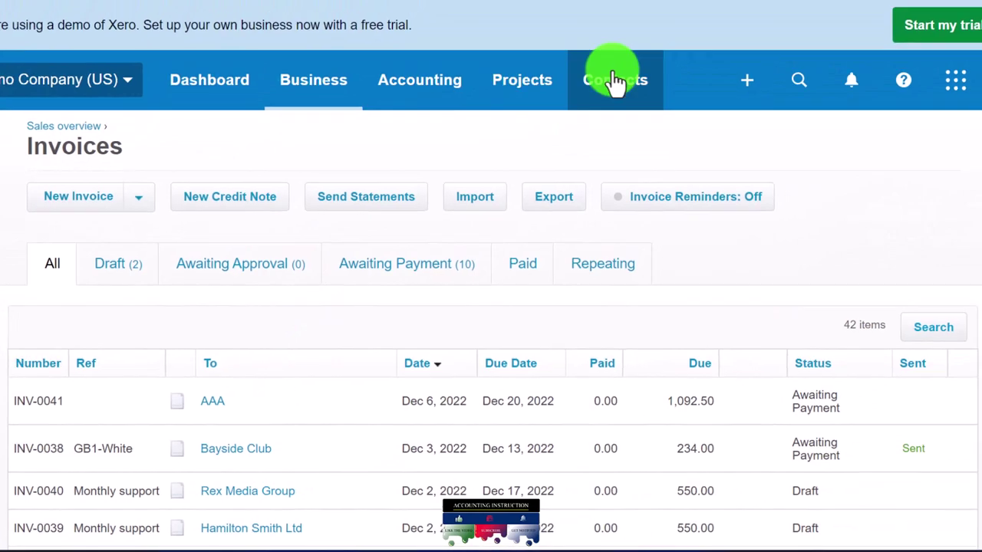
Open AAA's record from the customers list to check its outstanding invoice, and return to the Balance Sheet
{"action": "left_click", "coordinate": [606, 83]}
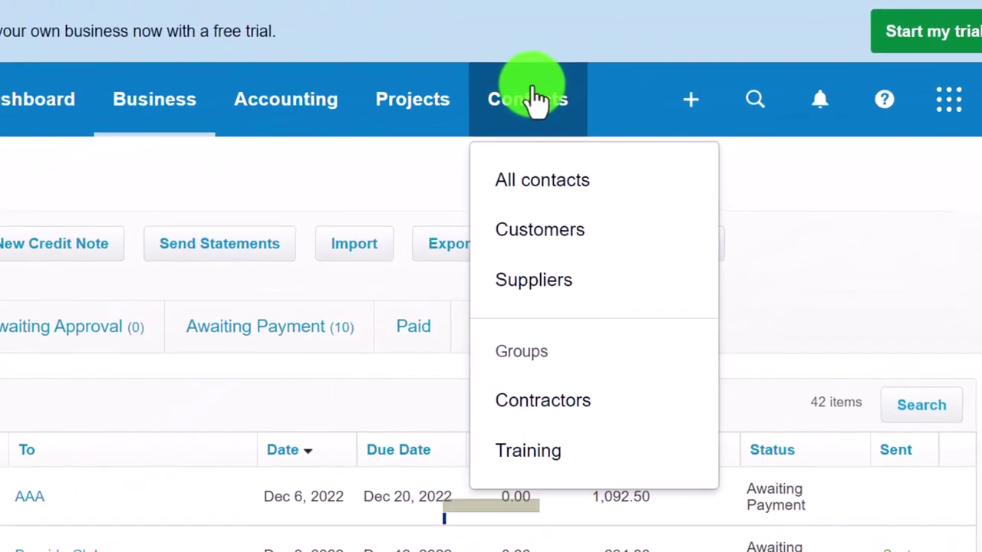
{"action": "left_click", "coordinate": [497, 254]}
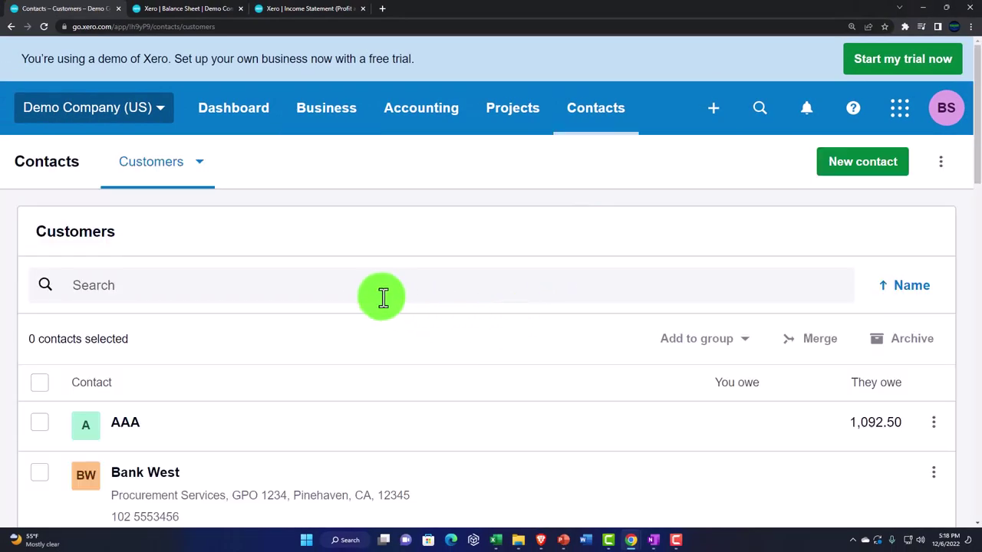
{"action": "scroll", "coordinate": [382, 298], "scroll_direction": "down", "scroll_amount": 1}
{"action": "left_click", "coordinate": [187, 288]}
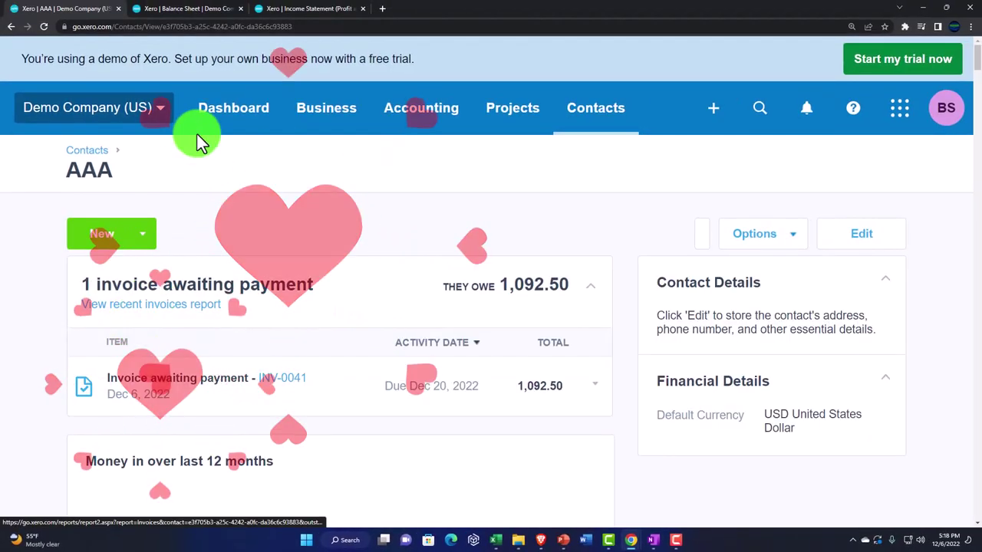
{"action": "left_click", "coordinate": [198, 13]}
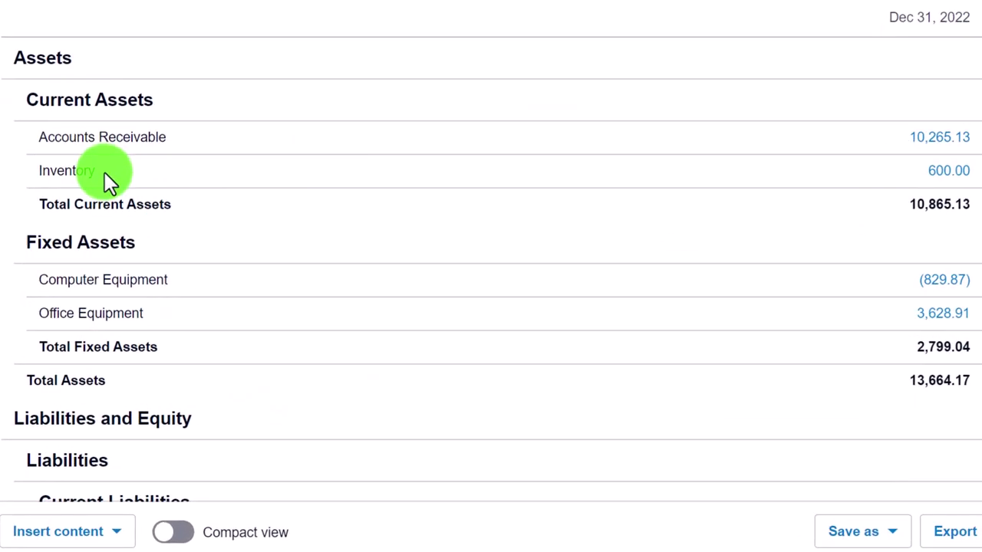
Duplicate the Income Statement browser tab and open the Inventory Item List report in the copy
{"action": "left_click", "coordinate": [308, 12]}
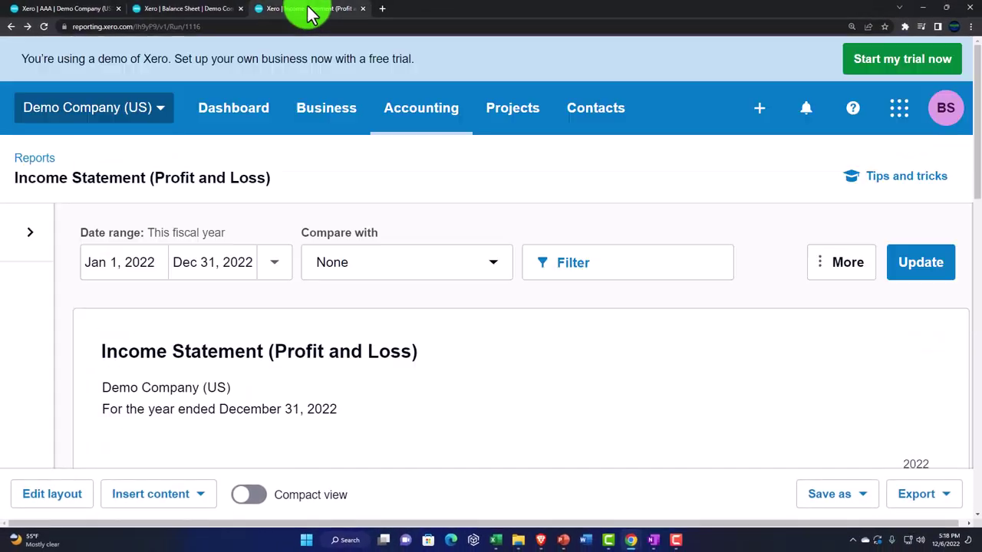
{"action": "right_click", "coordinate": [307, 11]}
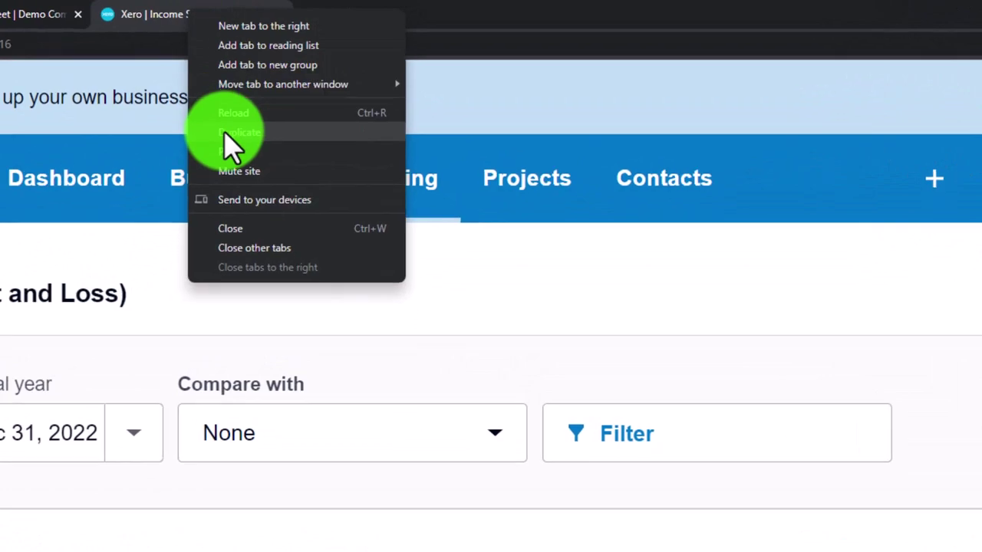
{"action": "left_click", "coordinate": [224, 134]}
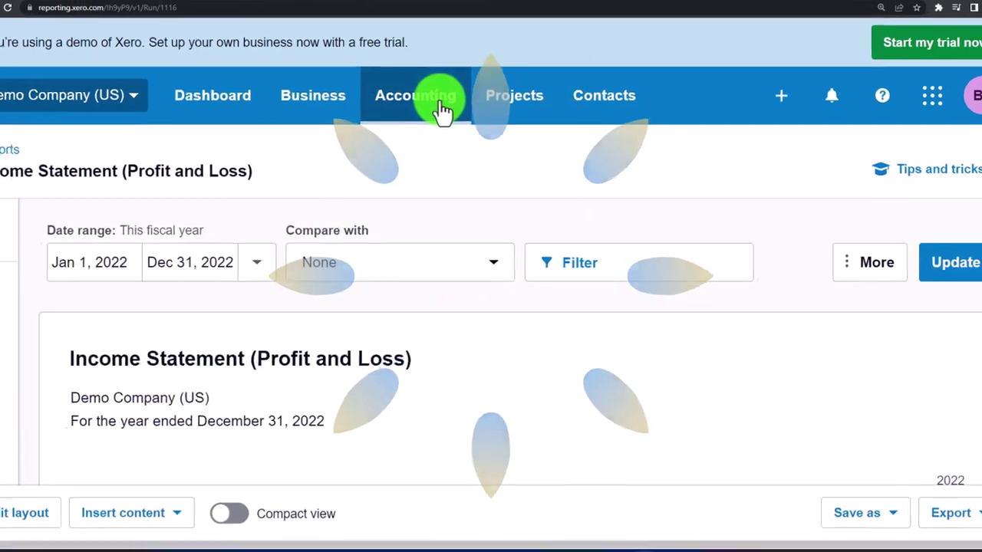
{"action": "left_click", "coordinate": [448, 125]}
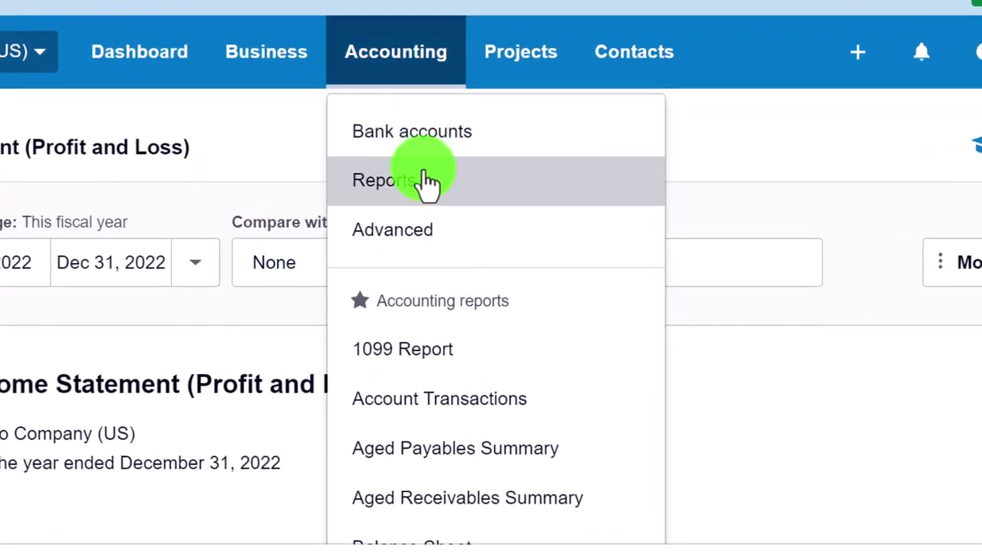
{"action": "left_click", "coordinate": [421, 179]}
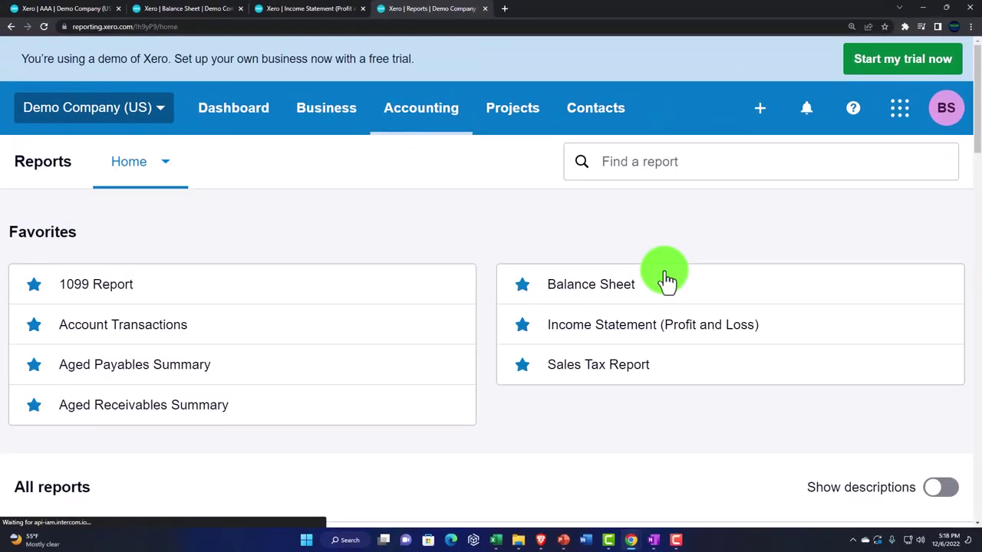
{"action": "type", "text": "inve"}
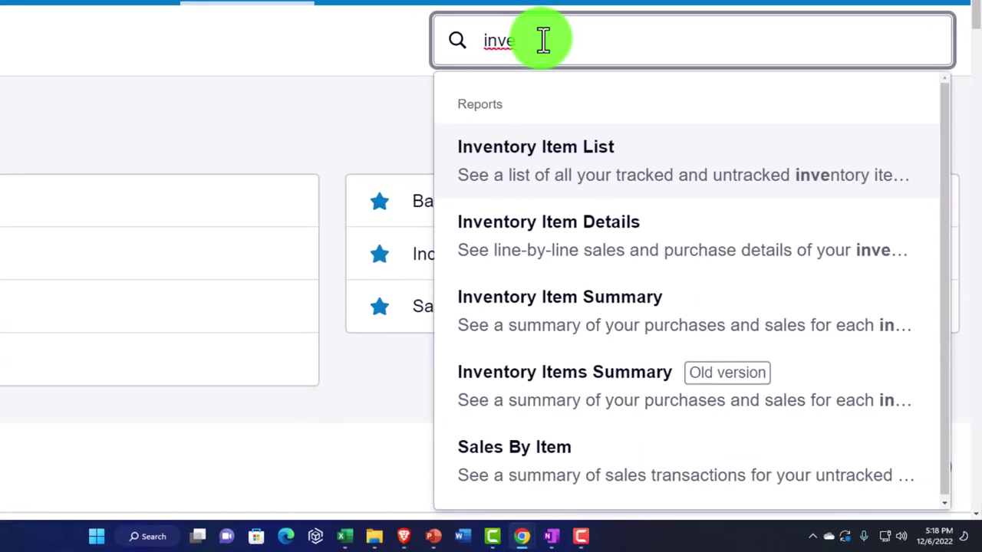
{"action": "left_click", "coordinate": [587, 164]}
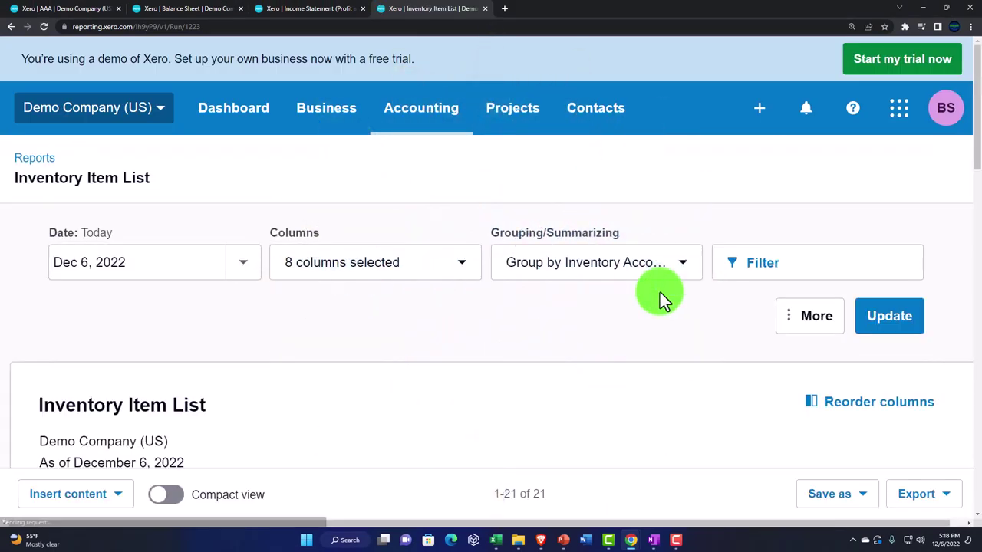
Set the Inventory Item List date to Dec 31, 2022 and update the report
{"action": "left_click", "coordinate": [244, 262]}
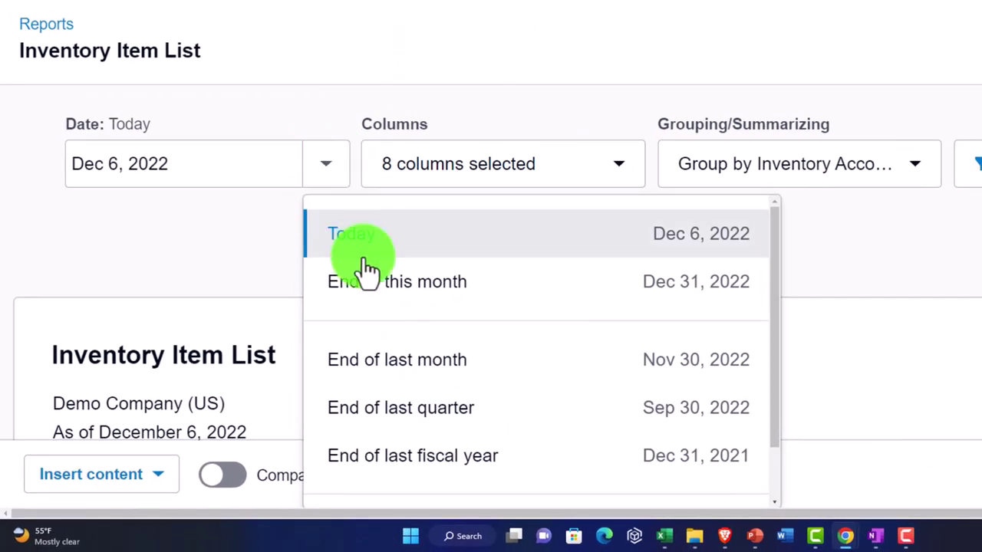
{"action": "scroll", "coordinate": [298, 436], "scroll_direction": "down", "scroll_amount": 1}
{"action": "left_click", "coordinate": [404, 474]}
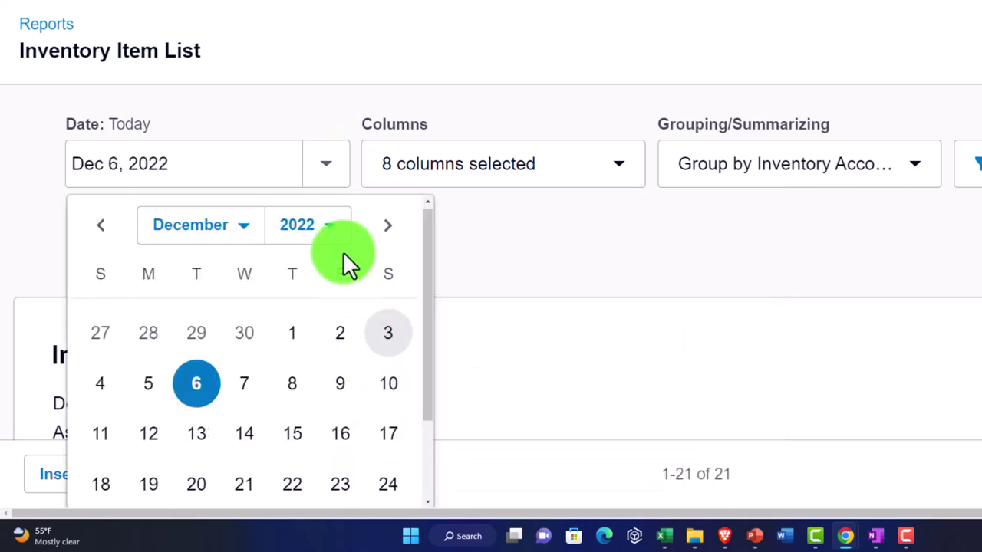
{"action": "scroll", "coordinate": [343, 250], "scroll_direction": "down", "scroll_amount": 1}
{"action": "left_click", "coordinate": [388, 423]}
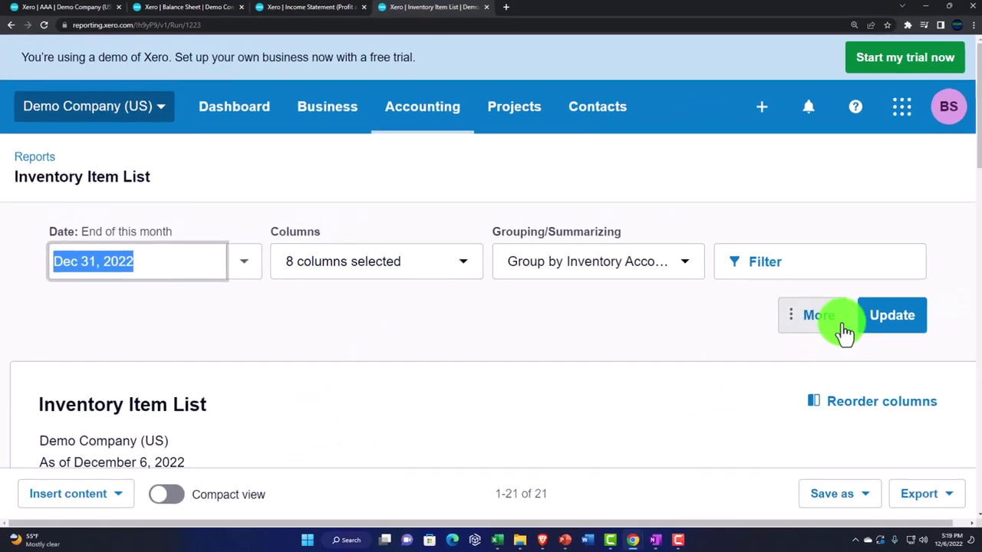
{"action": "left_click", "coordinate": [882, 322]}
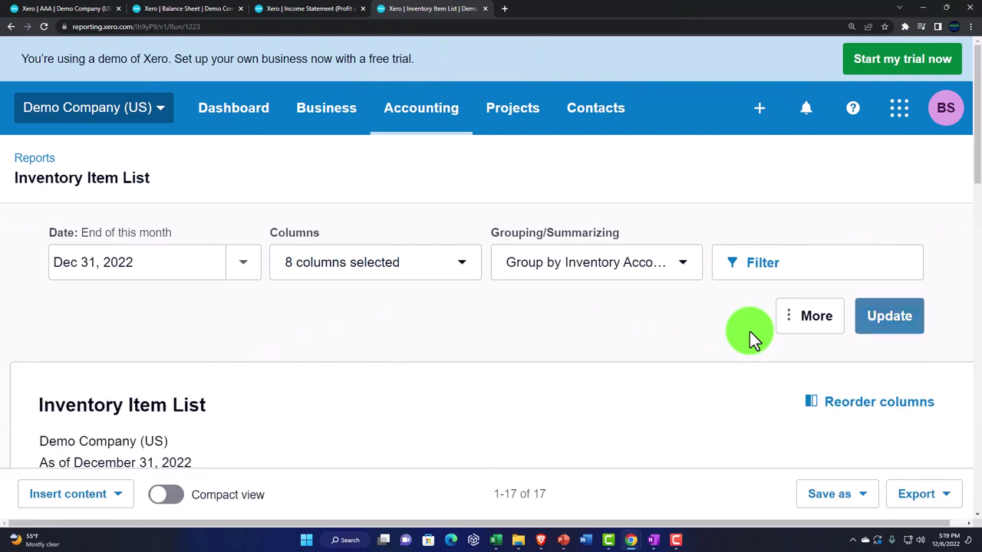
Examine the untracked and tracked items in the Inventory Item List, including Item 1's total value and quantity on hand
{"action": "scroll", "coordinate": [752, 338], "scroll_direction": "down", "scroll_amount": 3}
{"action": "scroll", "coordinate": [752, 337], "scroll_direction": "down", "scroll_amount": 3}
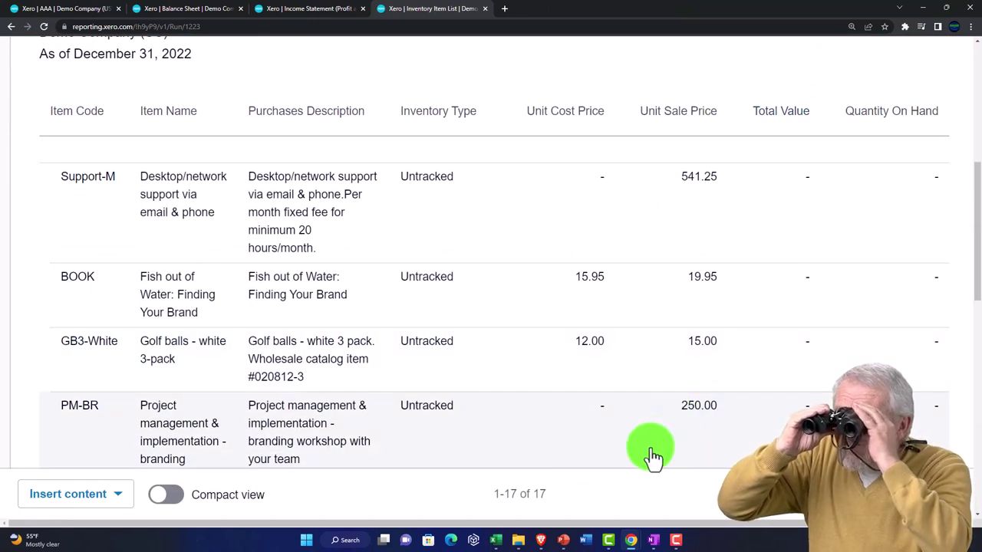
{"action": "left_click_drag", "start_coordinate": [587, 525], "coordinate": [661, 529]}
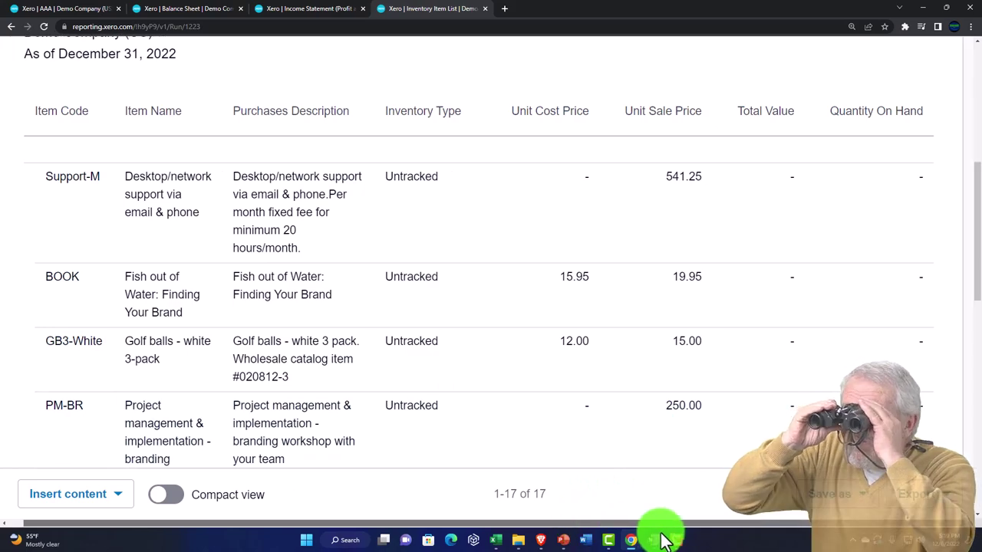
{"action": "scroll", "coordinate": [529, 443], "scroll_direction": "down", "scroll_amount": 10}
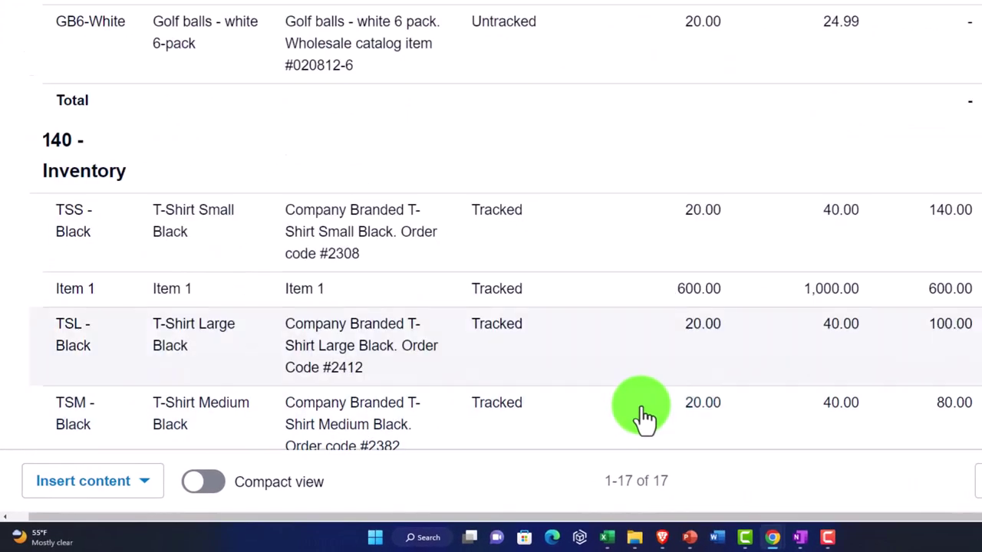
{"action": "scroll", "coordinate": [637, 340], "scroll_direction": "up", "scroll_amount": 5}
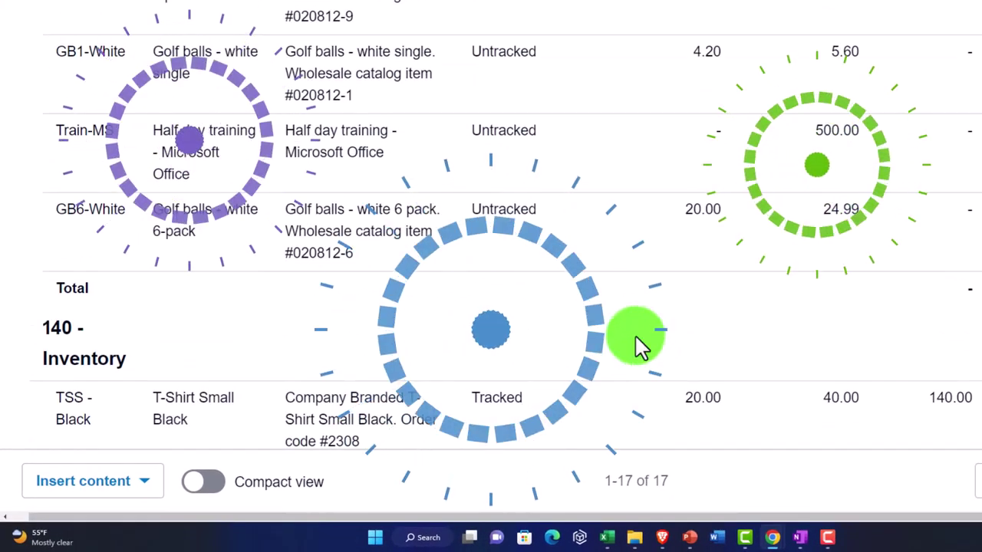
{"action": "scroll", "coordinate": [629, 333], "scroll_direction": "up", "scroll_amount": 1}
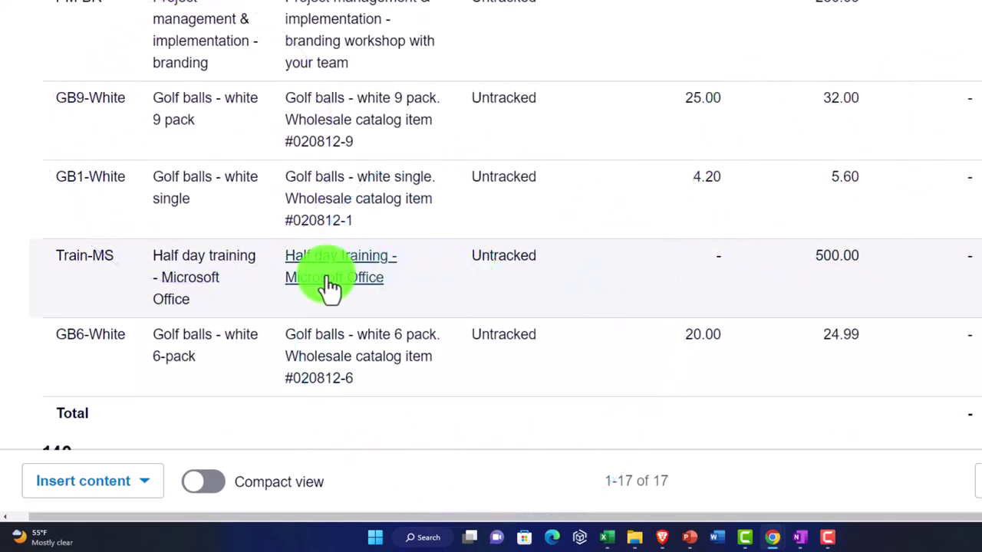
{"action": "scroll", "coordinate": [241, 315], "scroll_direction": "up", "scroll_amount": 6}
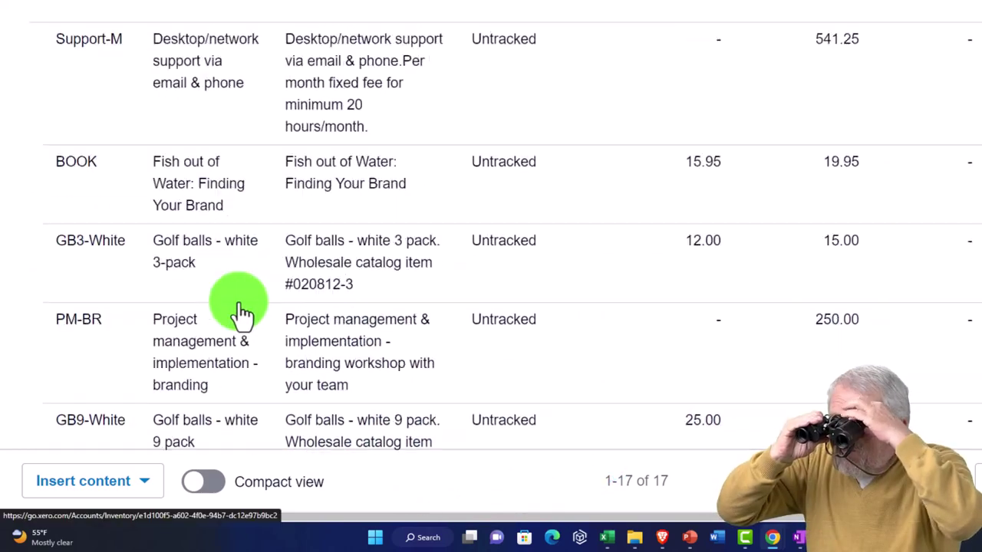
{"action": "scroll", "coordinate": [297, 324], "scroll_direction": "down", "scroll_amount": 3}
{"action": "scroll", "coordinate": [620, 328], "scroll_direction": "down", "scroll_amount": 10}
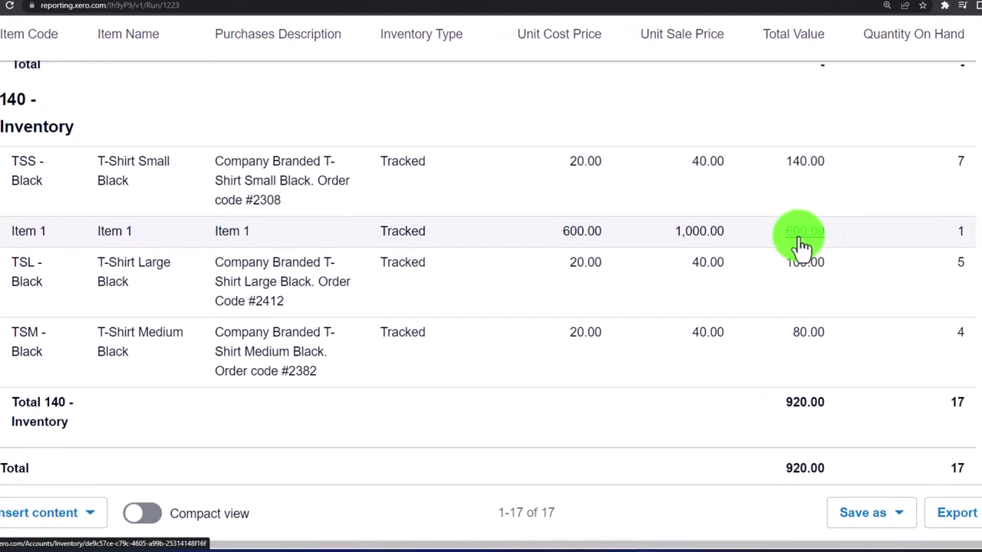
Review the Inventory amount on the Balance Sheet again, and return to AAA's contact record
{"action": "left_click", "coordinate": [186, 8]}
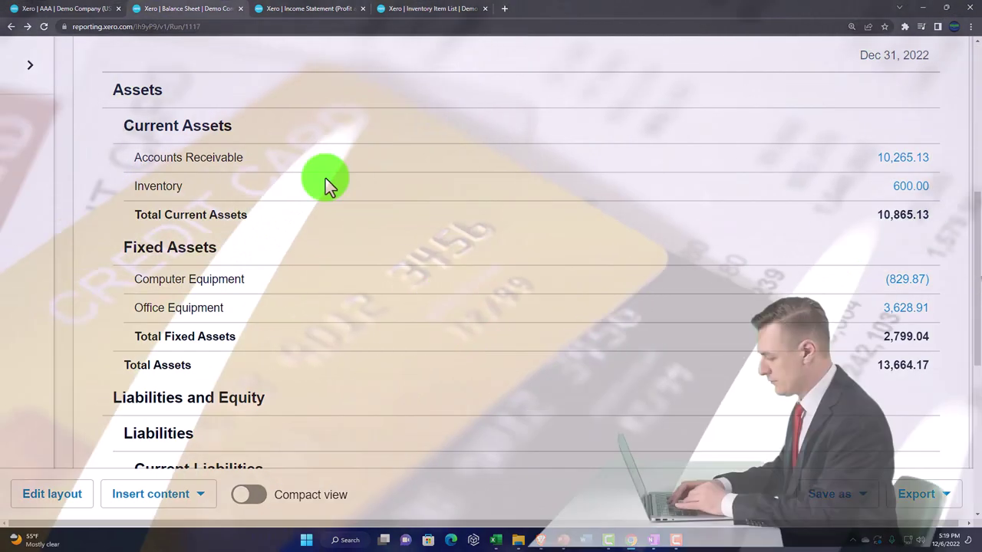
{"action": "left_click", "coordinate": [84, 11]}
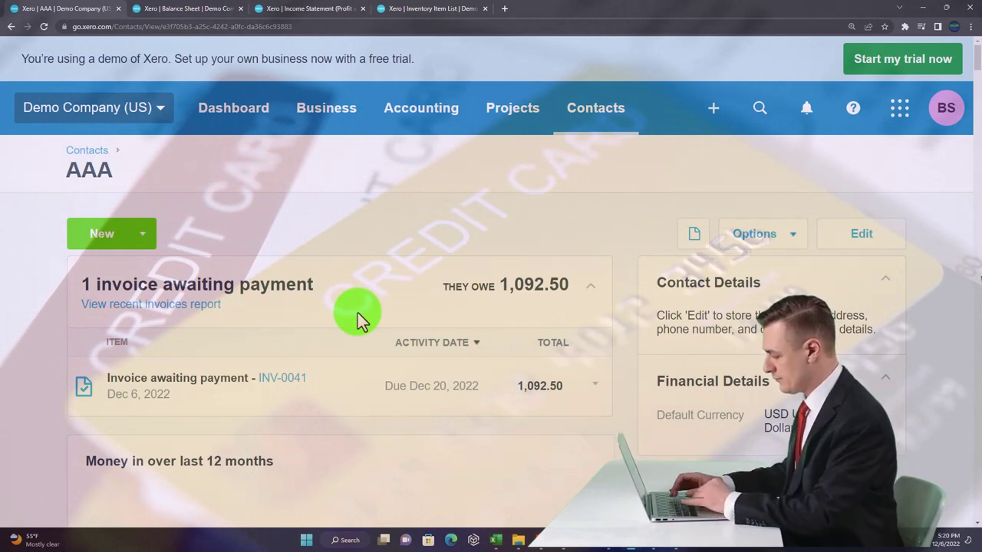
Switch to the blank Excel workbook, widen column A and enter the label AR in cell A7
{"action": "left_click", "coordinate": [496, 540]}
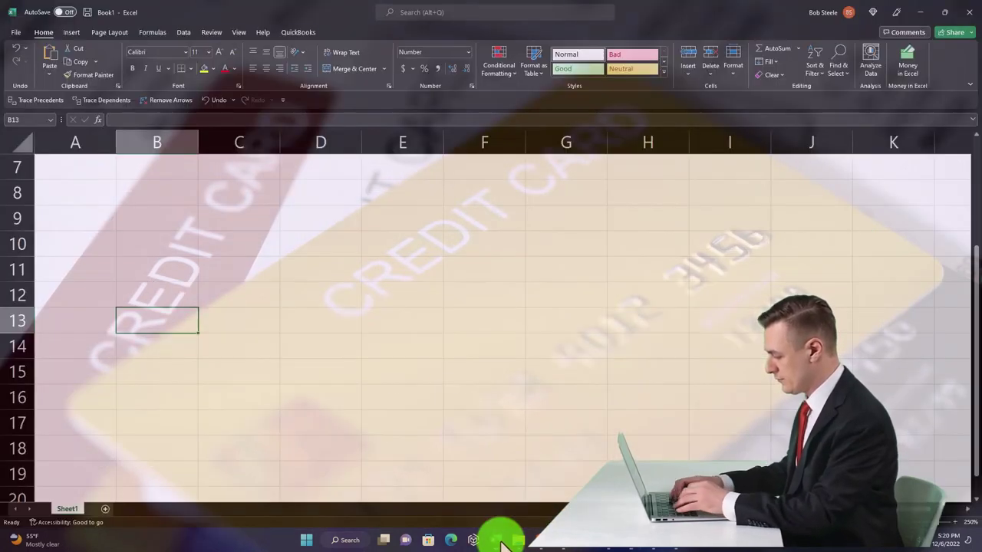
{"action": "left_click_drag", "start_coordinate": [117, 144], "coordinate": [210, 147]}
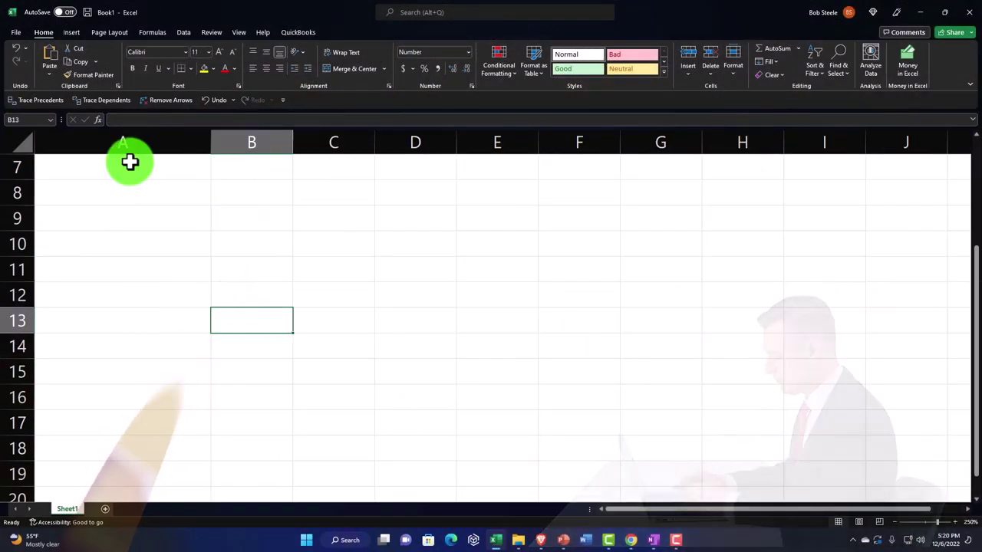
{"action": "left_click", "coordinate": [129, 164]}
{"action": "type", "text": "AR"}
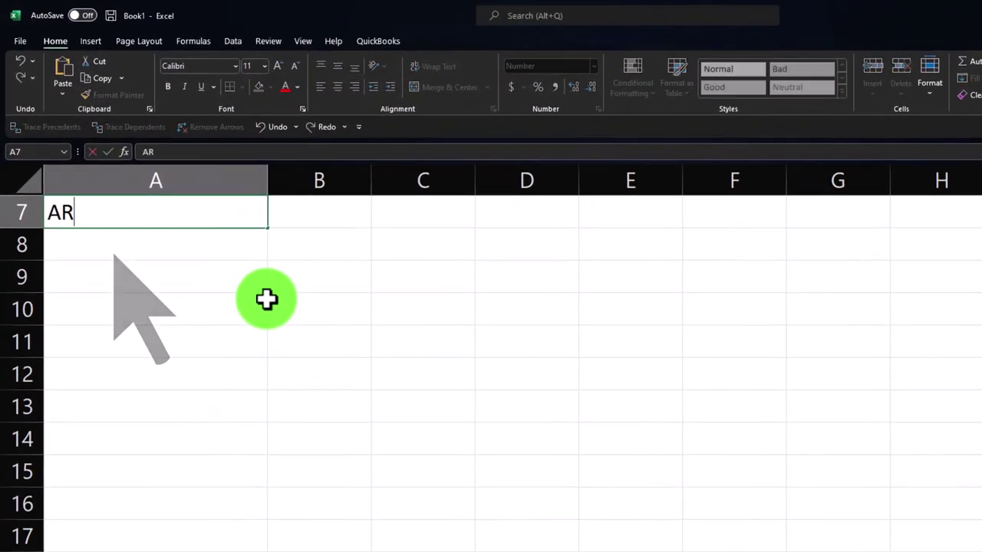
{"action": "key", "text": "Tab"}
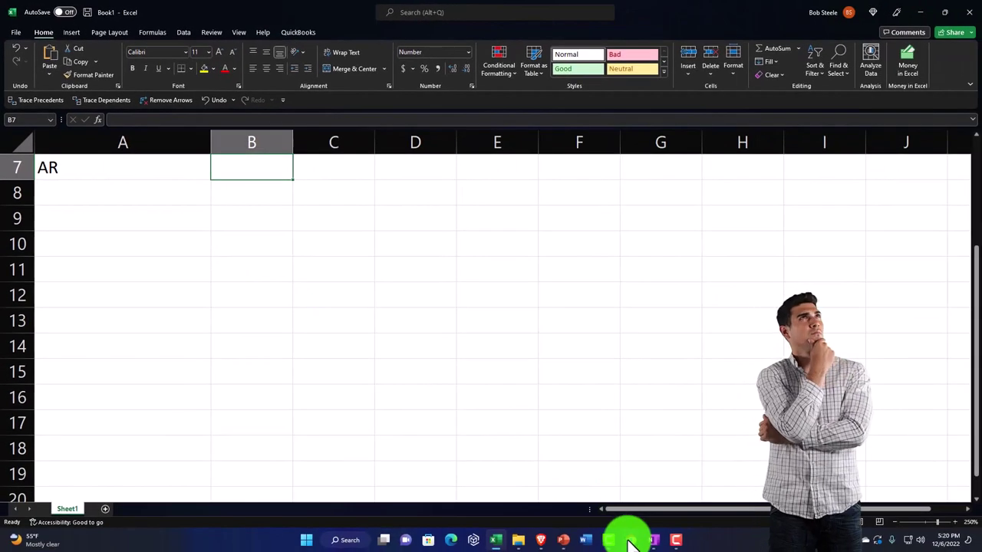
Check the amount AAA owes in Xero and enter 1092.5 beside AR in cell B7 of the Excel sheet
{"action": "left_click", "coordinate": [628, 542]}
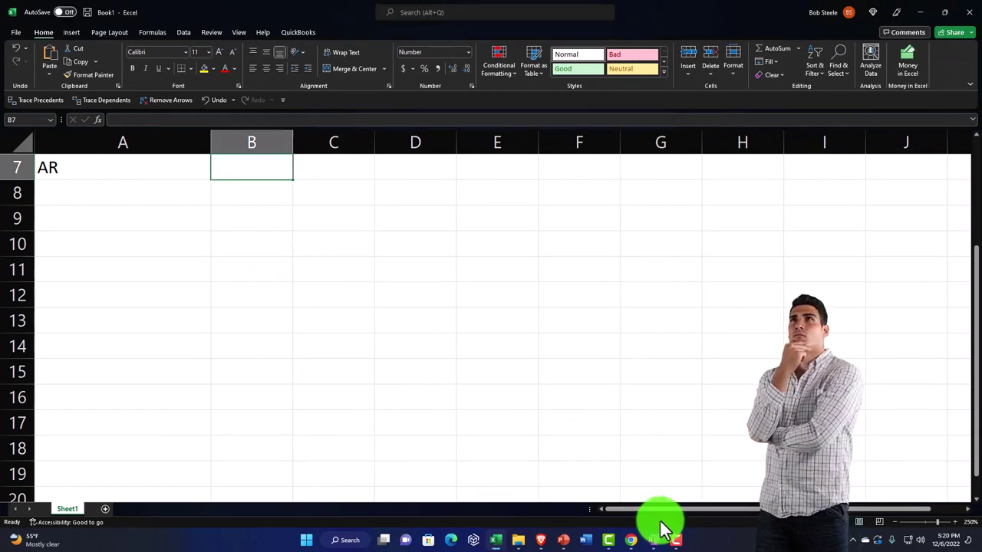
{"action": "left_click", "coordinate": [497, 541]}
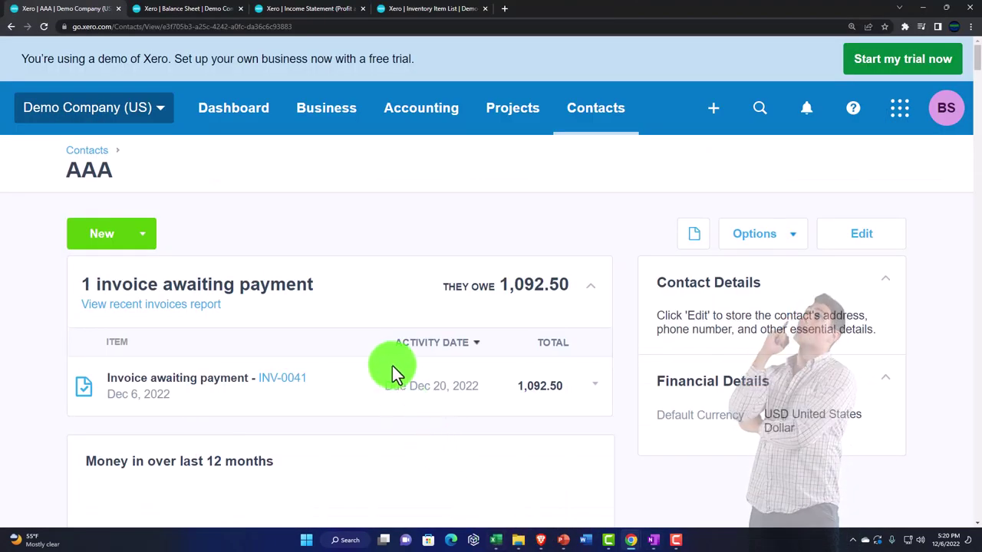
{"action": "scroll", "coordinate": [393, 366], "scroll_direction": "down", "scroll_amount": 1}
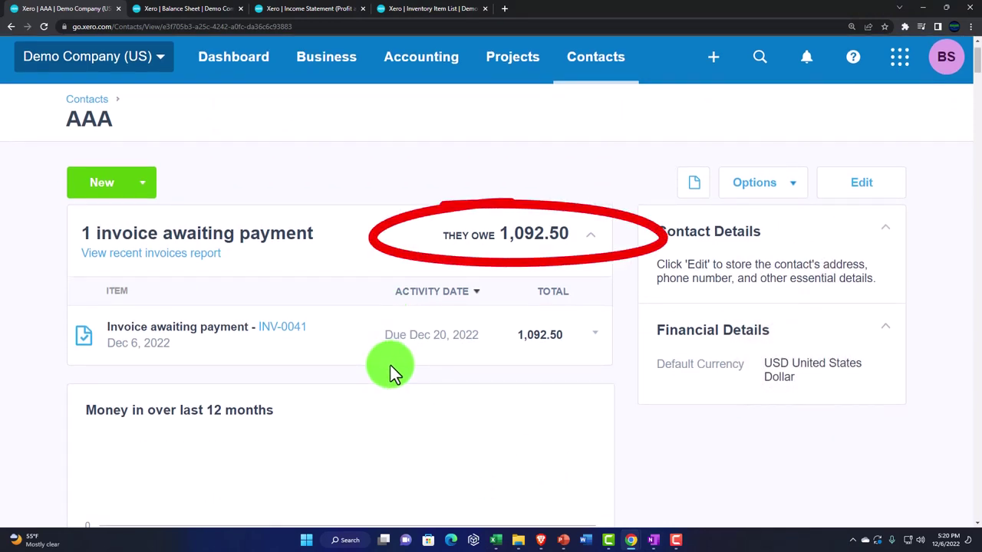
{"action": "left_click", "coordinate": [497, 541]}
{"action": "type", "text": "1092.5"}
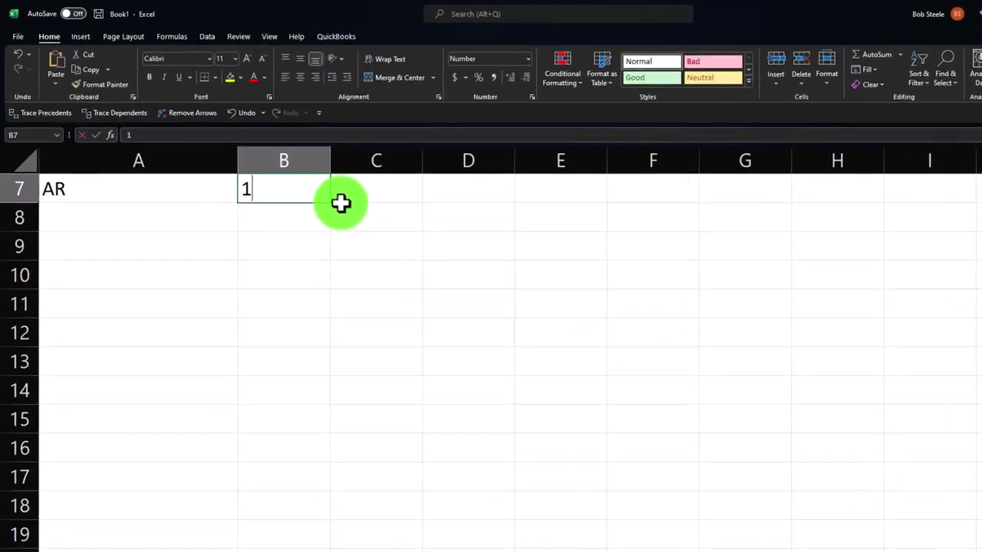
{"action": "key", "text": "Return"}
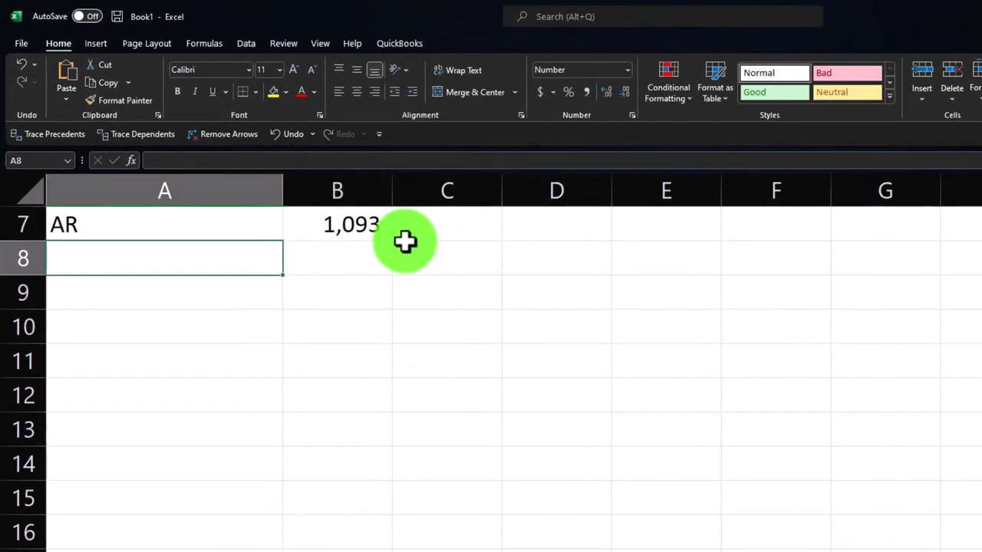
Format columns B through D to show two decimal places
{"action": "left_click_drag", "start_coordinate": [379, 192], "coordinate": [528, 208]}
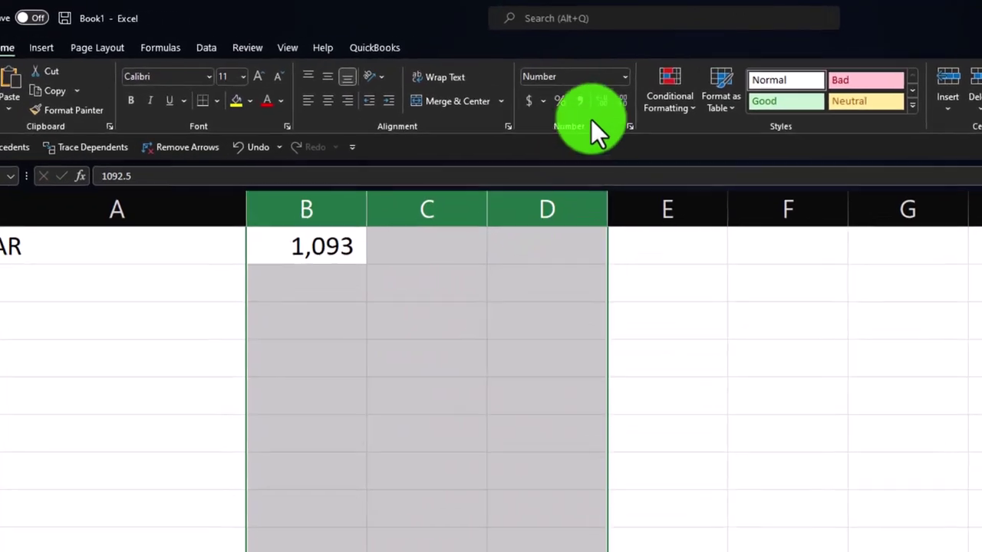
{"action": "left_click", "coordinate": [606, 91]}
{"action": "left_click", "coordinate": [593, 124]}
{"action": "left_click", "coordinate": [242, 335]}
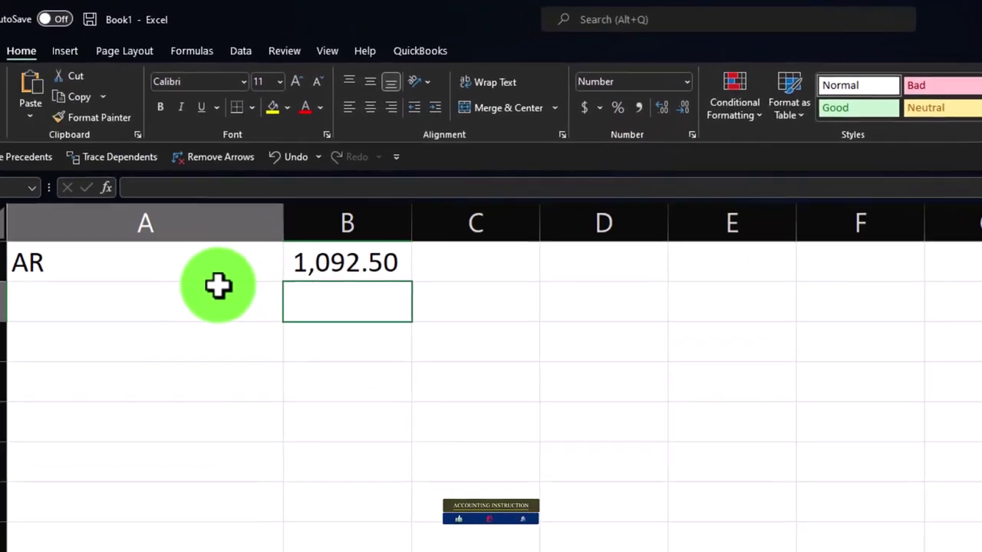
Add a Sales line in cell A8 with a credit of 1000 in cell C8
{"action": "left_click", "coordinate": [88, 326]}
{"action": "type", "text": "Sal"}
{"action": "key", "text": "Tab"}
{"action": "key", "text": "Tab"}
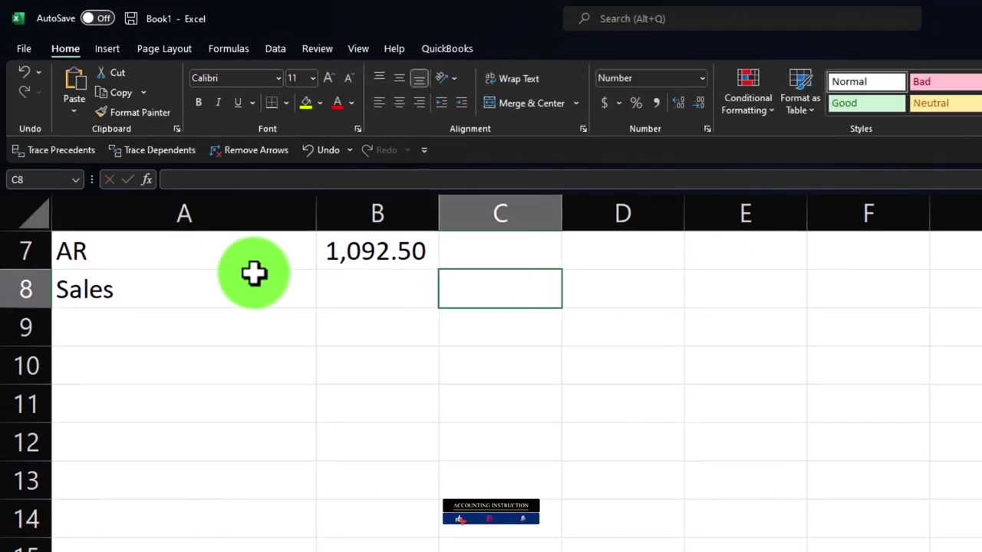
{"action": "type", "text": "1000"}
{"action": "key", "text": "Return"}
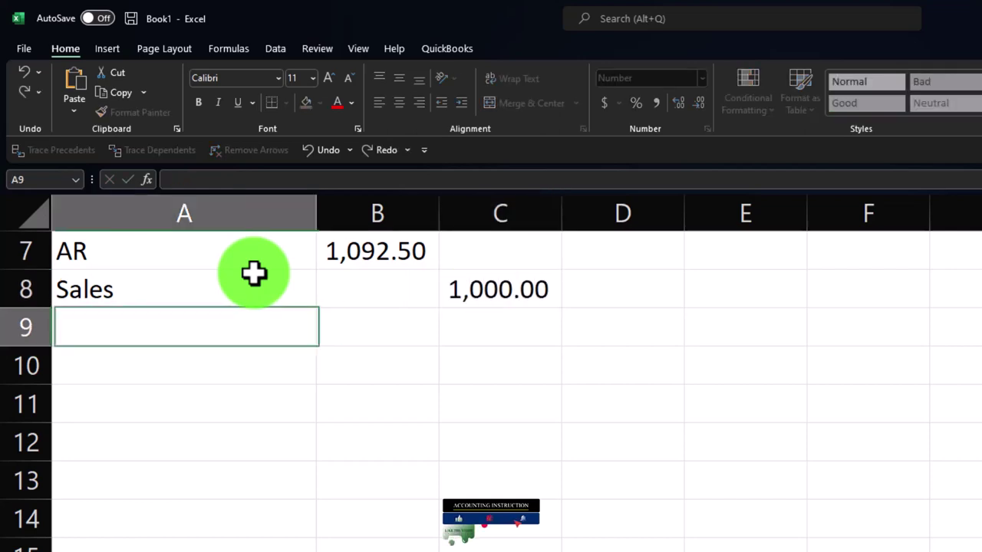
Add a Sales tax payable line in cell A9 and enter the formula -sum(B7:C8) in cell C9
{"action": "type", "text": "S"}
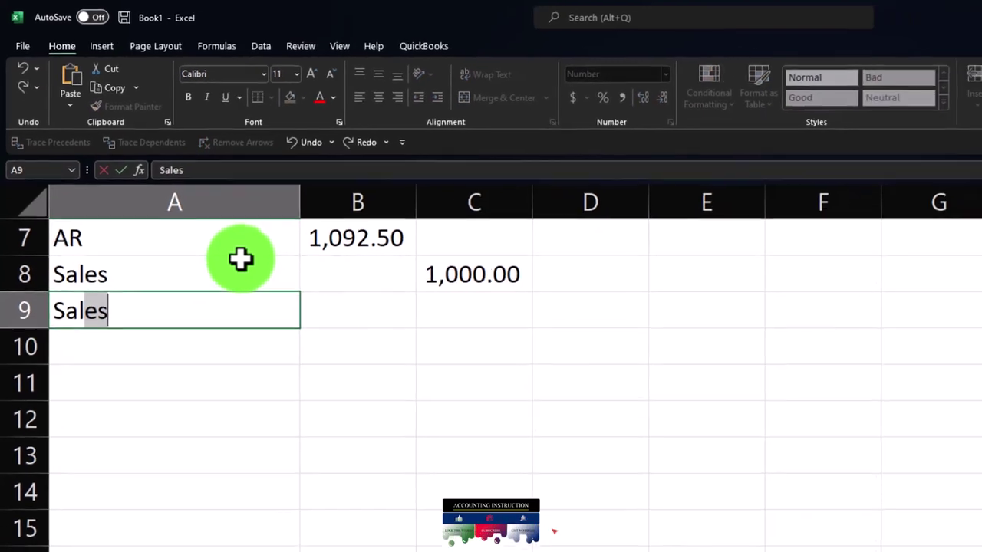
{"action": "type", "text": "ales tax pay"}
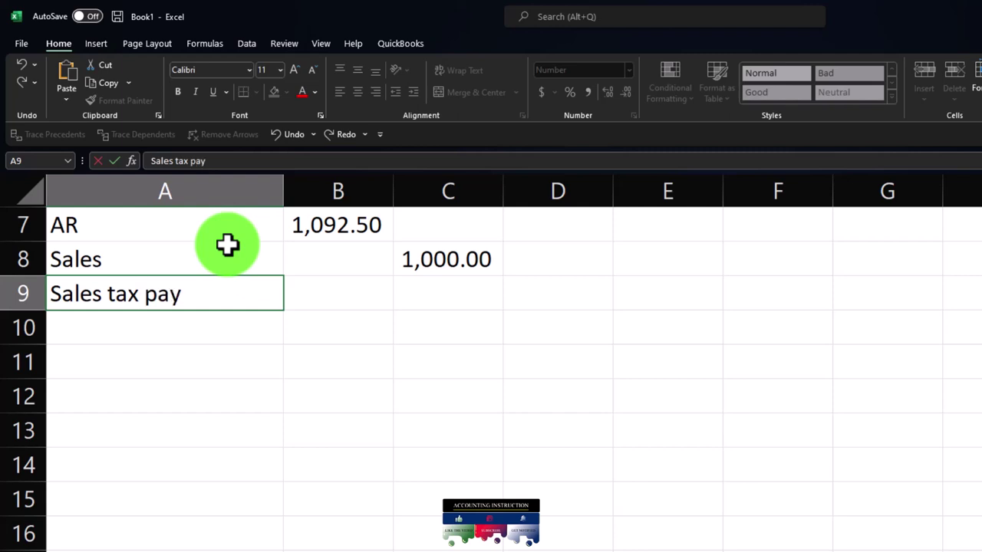
{"action": "key", "text": "Tab"}
{"action": "key", "text": "Tab"}
{"action": "type", "text": "-"}
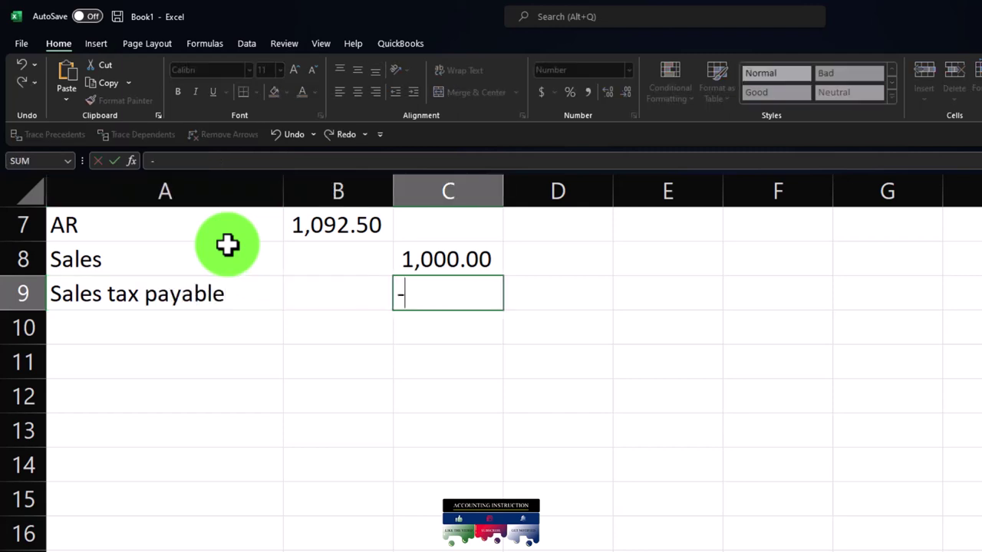
{"action": "type", "text": "sum(B7:C8"}
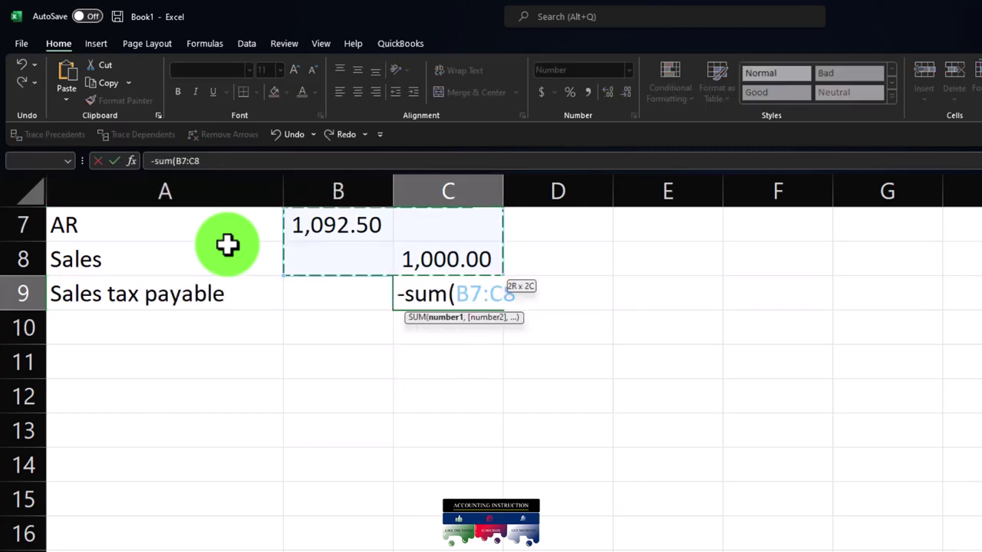
{"action": "key", "text": "Return"}
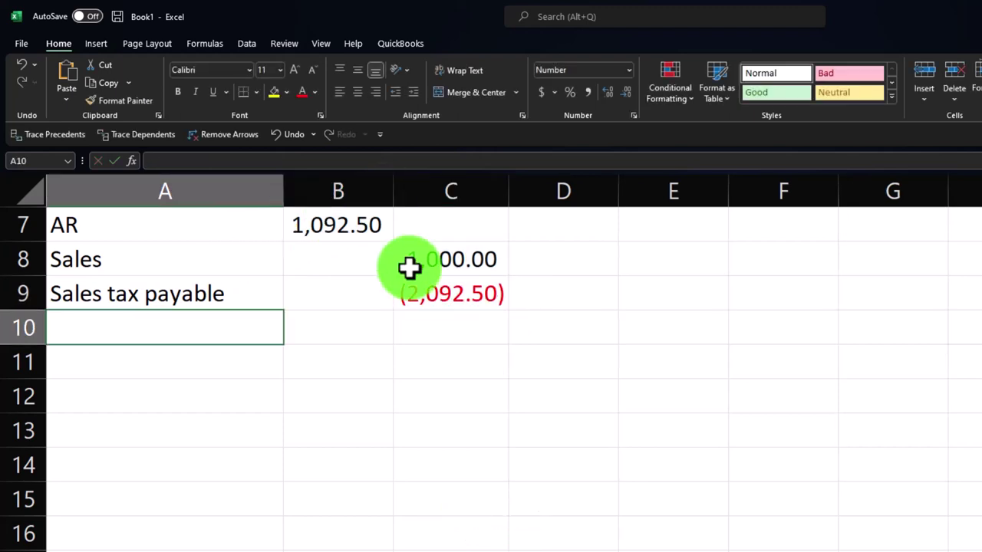
Change the Sales credit in cell C8 to -1000
{"action": "left_click", "coordinate": [408, 264]}
{"action": "double_click", "coordinate": [409, 263]}
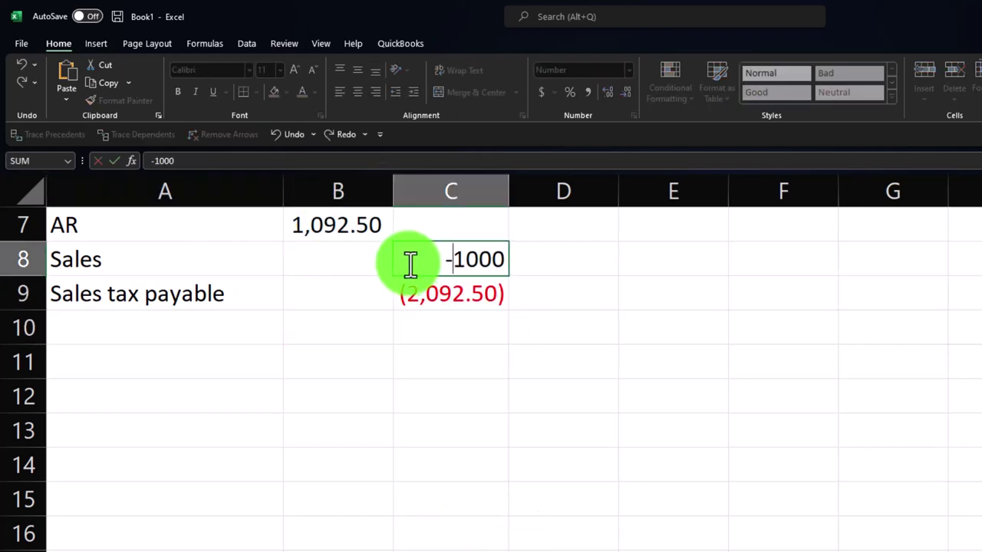
{"action": "type", "text": "-"}
{"action": "key", "text": "Return"}
Add a COGS line in cell A11 with a debit of 600 in cell B11
{"action": "key", "text": "Left"}
{"action": "key", "text": "Left"}
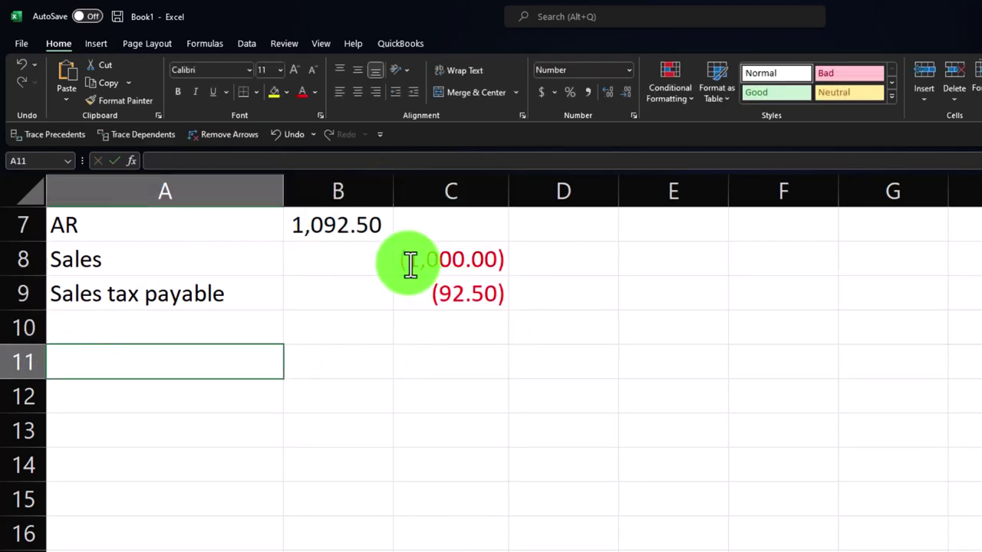
{"action": "type", "text": "COGS"}
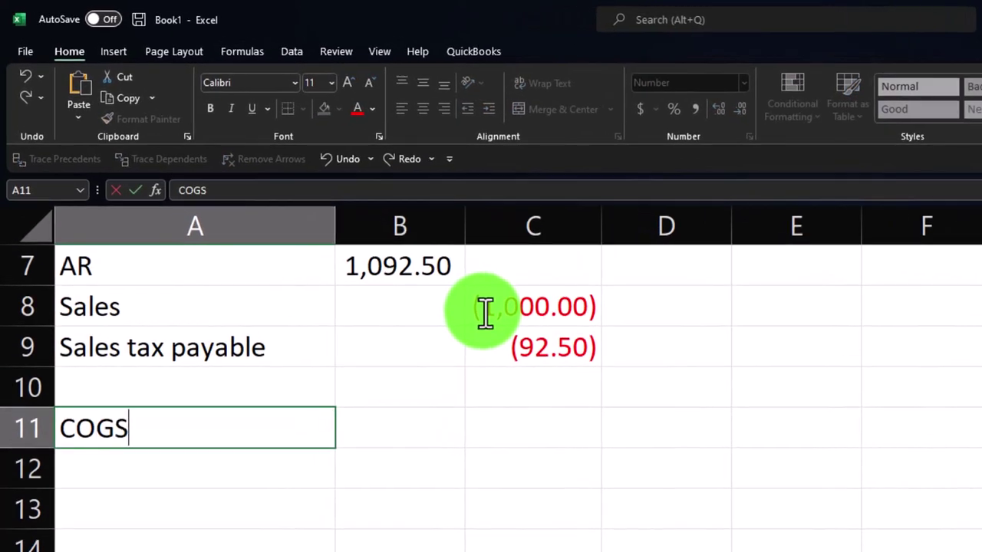
{"action": "key", "text": "Tab"}
{"action": "type", "text": "600"}
{"action": "key", "text": "Return"}
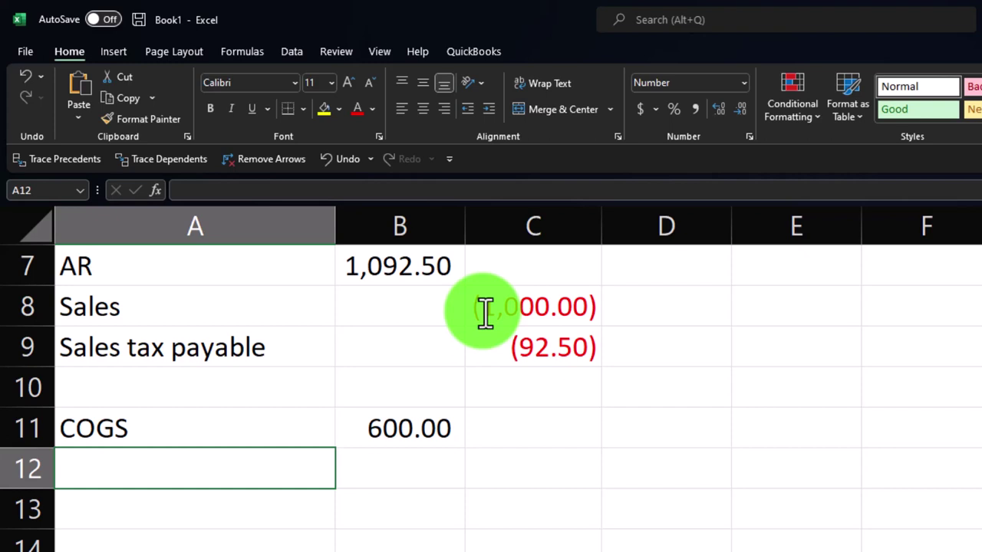
Add an Inventory line in cell A12 and credit it in cell C12 with the negative of cell B11
{"action": "type", "text": "Inventory"}
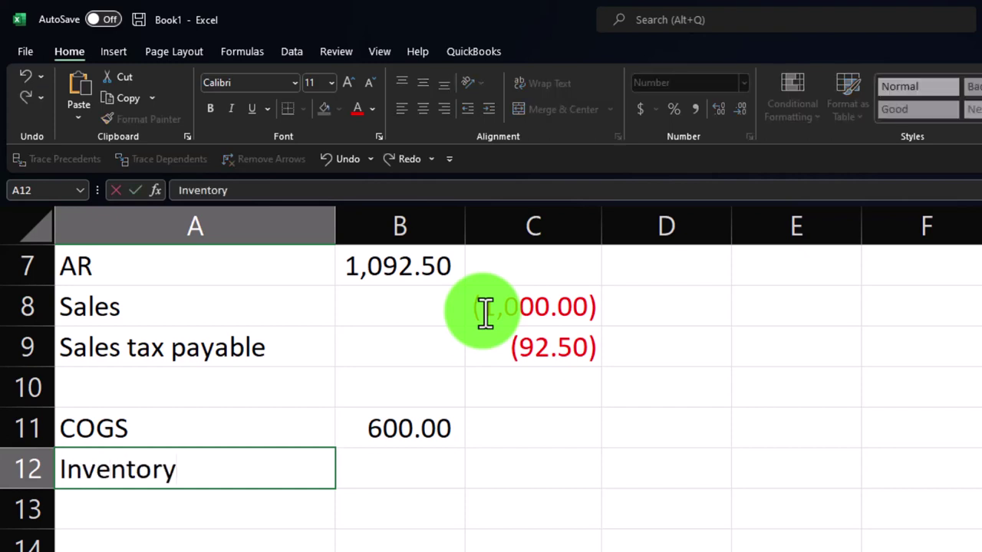
{"action": "key", "text": "Tab"}
{"action": "key", "text": "Tab"}
{"action": "type", "text": "-"}
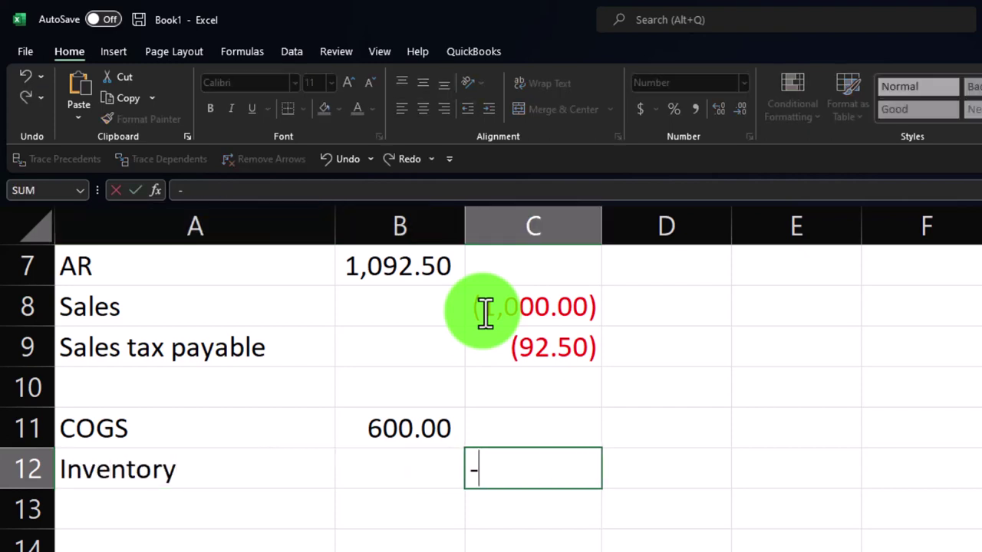
{"action": "key", "text": "Left"}
{"action": "key", "text": "Up"}
{"action": "key", "text": "Return"}
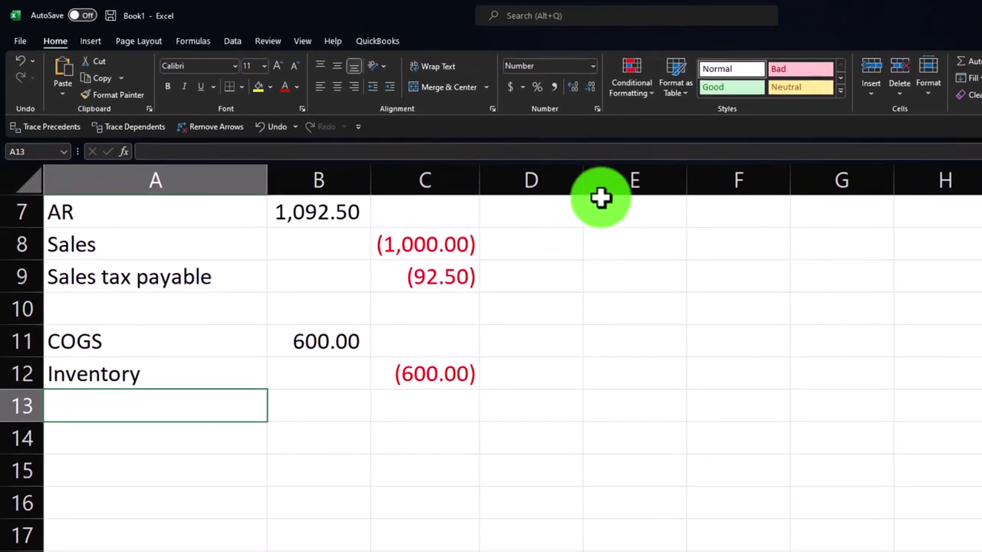
Narrow column D to a spacer and repeat the account labels in E7:E12 by filling down the formula =+A7
{"action": "left_click_drag", "start_coordinate": [731, 215], "coordinate": [681, 224]}
{"action": "left_click_drag", "start_coordinate": [542, 178], "coordinate": [501, 182]}
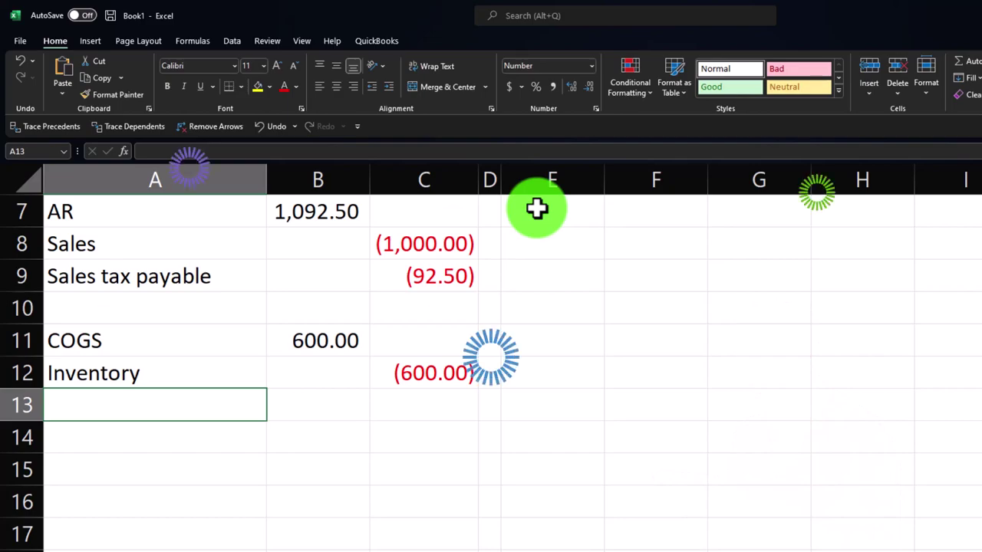
{"action": "left_click", "coordinate": [537, 208]}
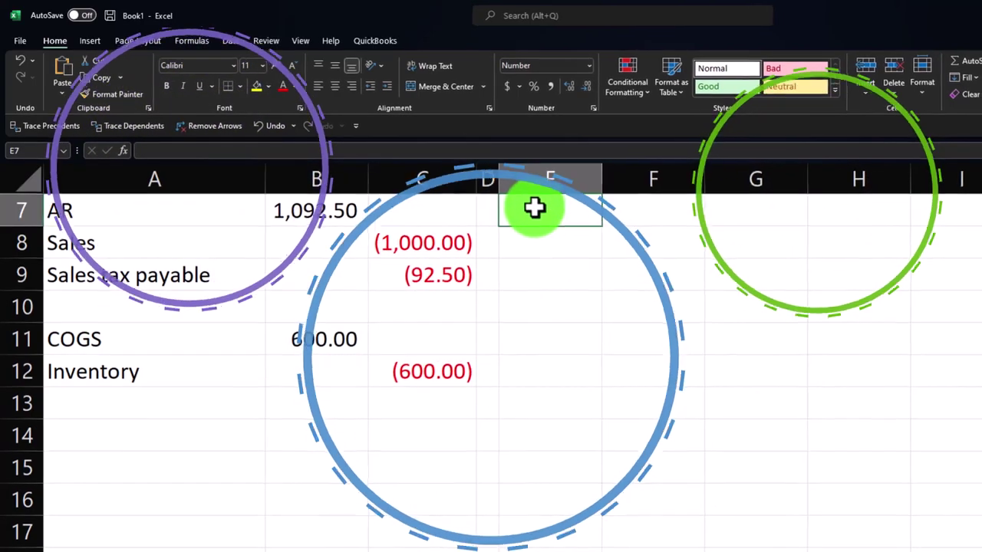
{"action": "key", "text": "Right"}
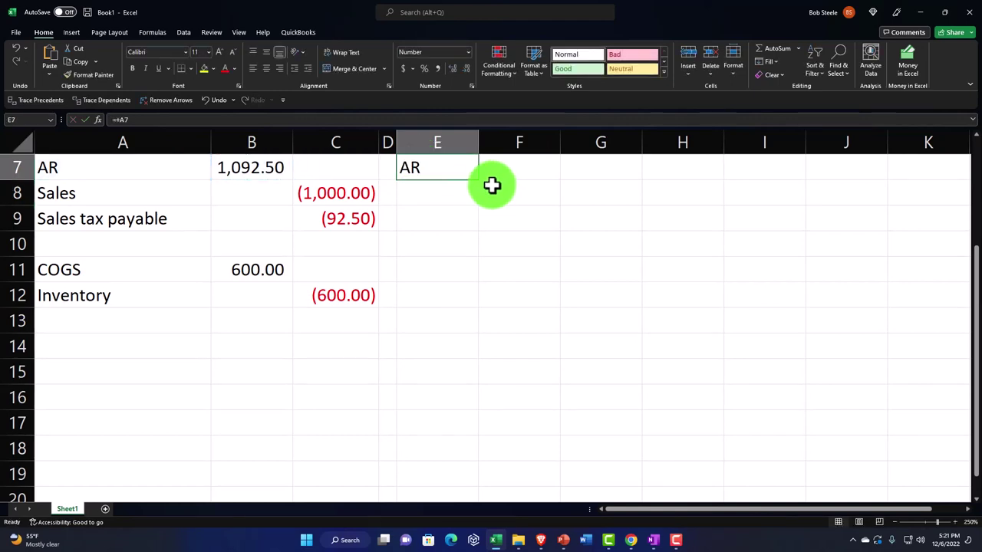
{"action": "left_click_drag", "start_coordinate": [477, 179], "coordinate": [473, 301]}
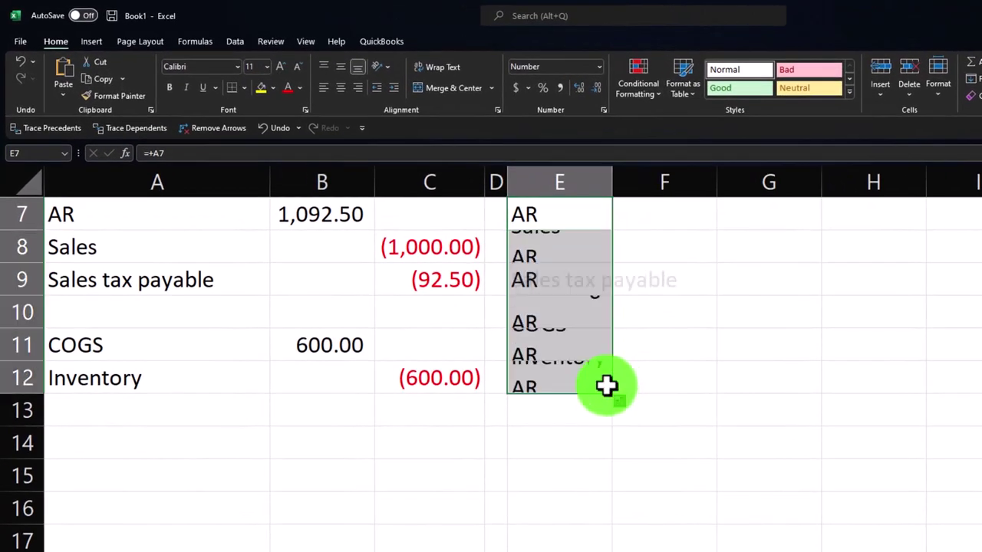
Clear the blank-row formula in cell E10 and widen column E to fit the Sales tax payable label
{"action": "left_click", "coordinate": [570, 301]}
{"action": "key", "text": "Delete"}
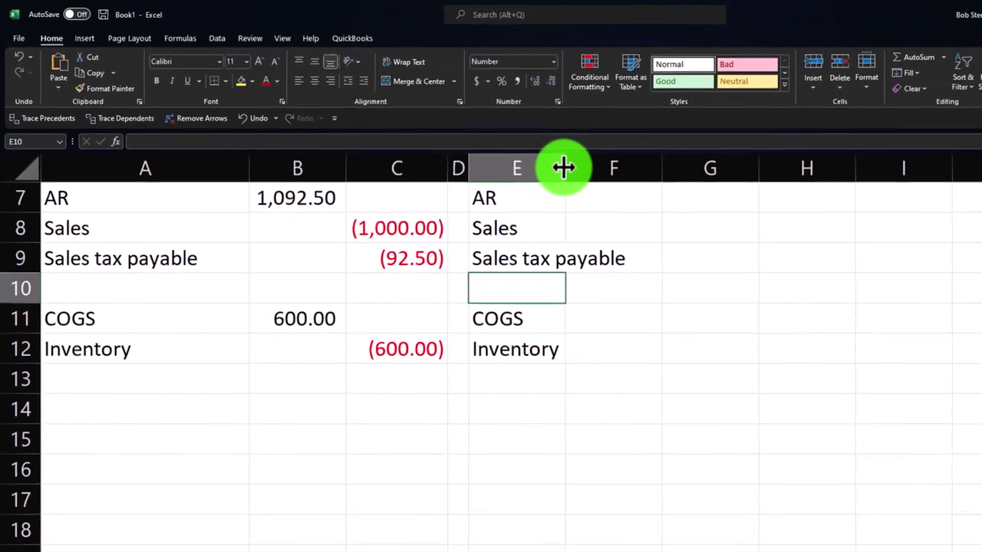
{"action": "left_click_drag", "start_coordinate": [564, 167], "coordinate": [613, 167]}
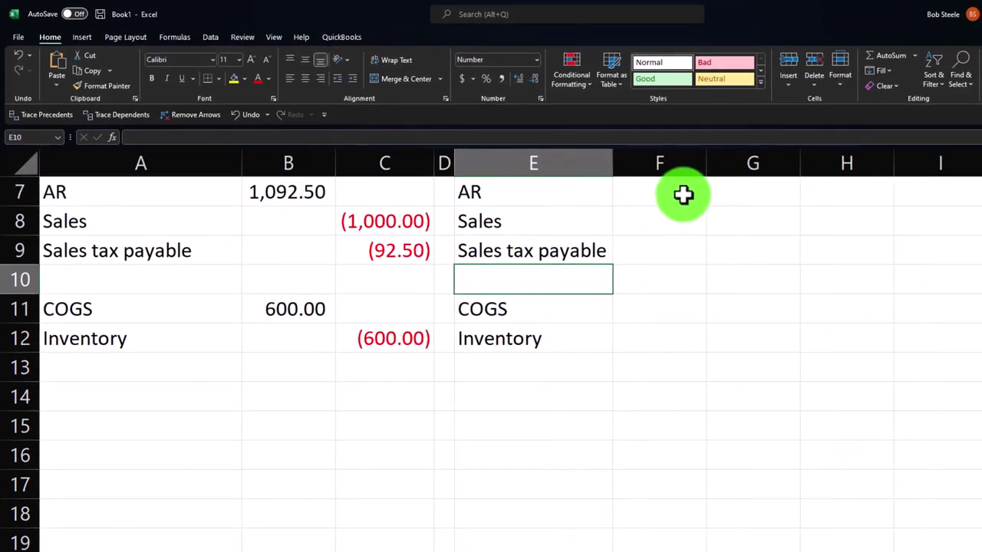
Reverse the AR debit by entering a formula in cell G7 for the negative of cell B7
{"action": "left_click", "coordinate": [675, 193]}
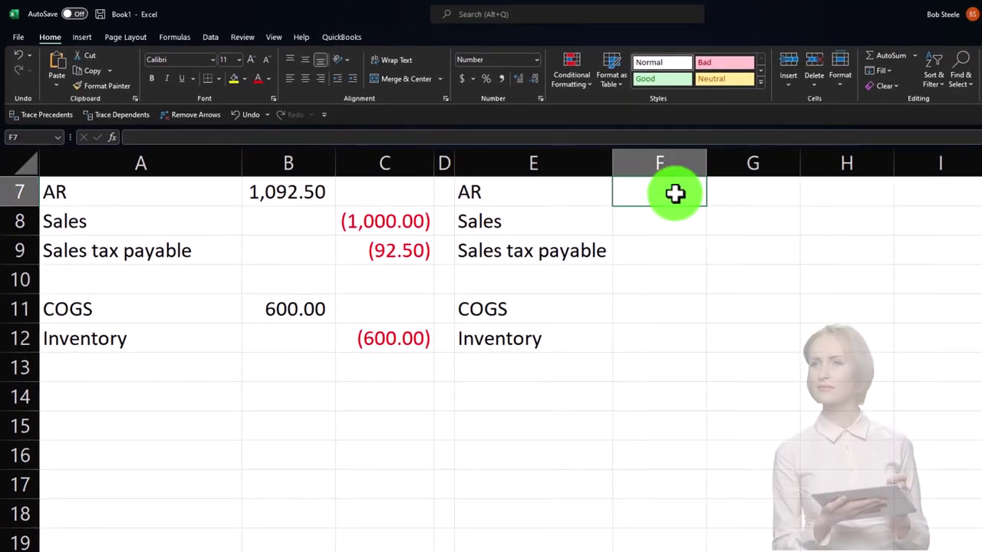
{"action": "left_click", "coordinate": [721, 189]}
{"action": "type", "text": "-"}
{"action": "key", "text": "Left"}
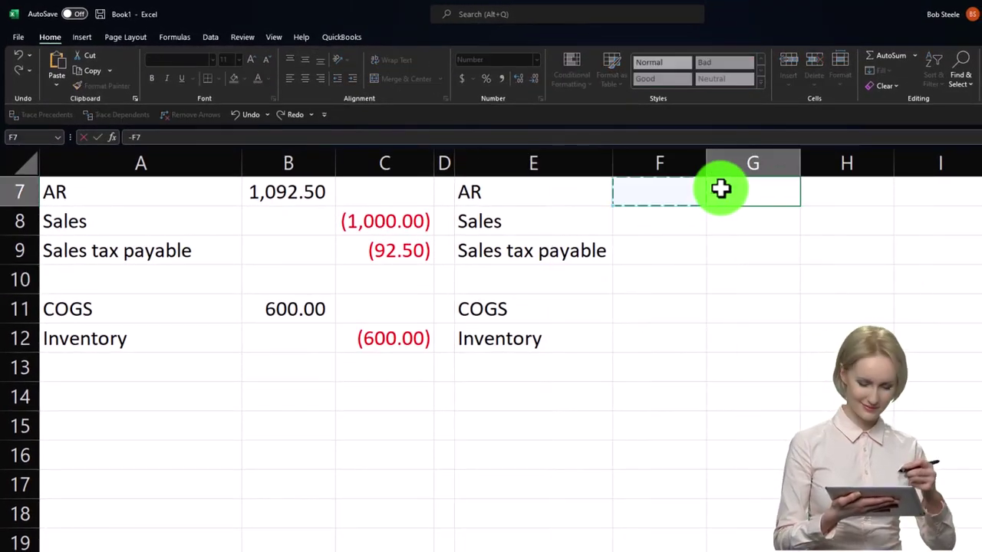
{"action": "key", "text": "Return"}
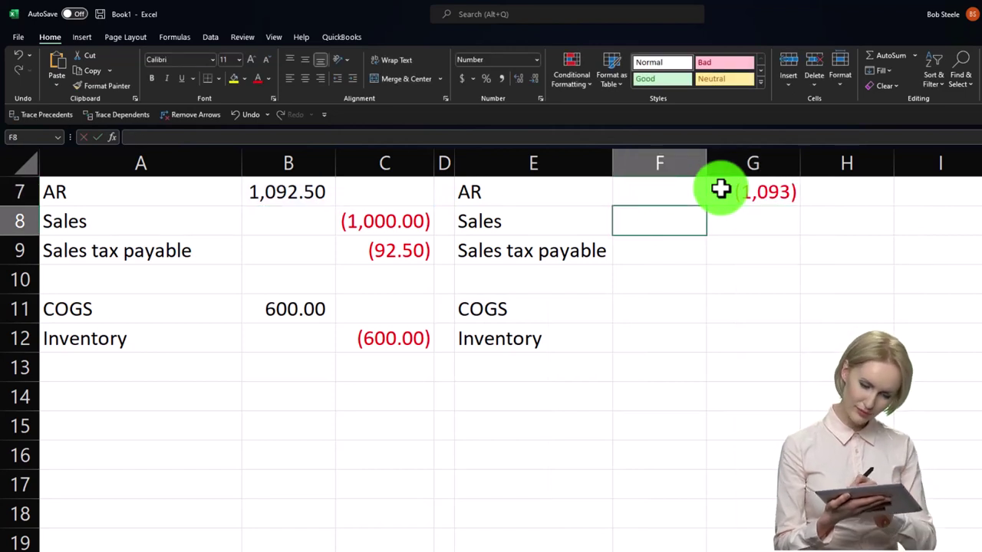
Reverse the Sales and Sales tax payable credits with formulas in F8 and F9 negating C8 and C9
{"action": "type", "text": "-"}
{"action": "key", "text": "Return"}
{"action": "type", "text": "-"}
{"action": "key", "text": "Left"}
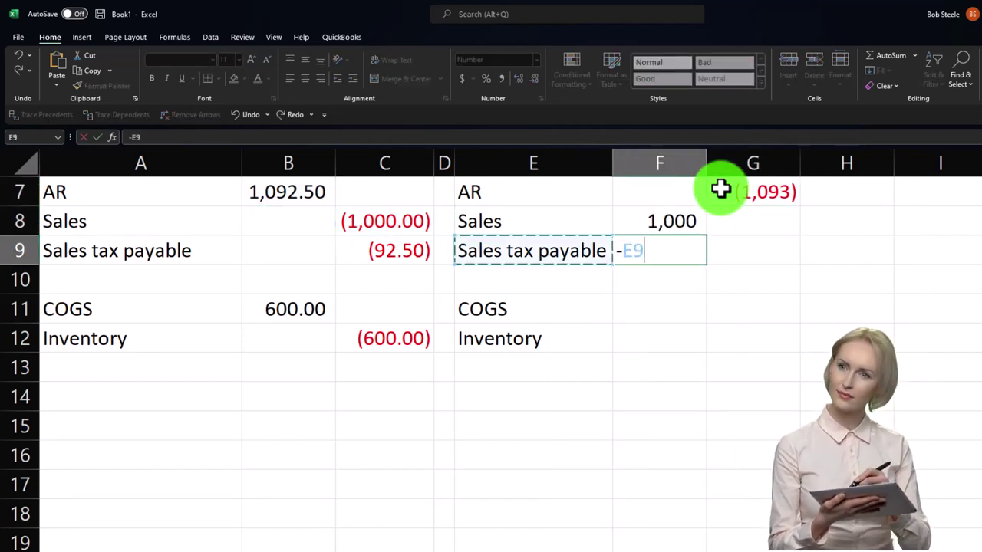
{"action": "key", "text": "Return"}
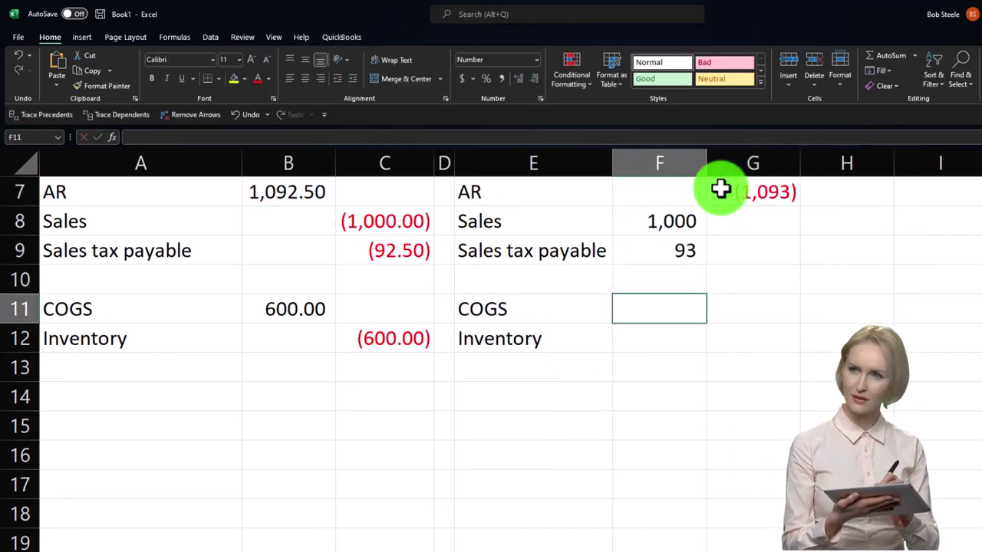
Reverse the COGS debit by entering a formula in cell G11 for the negative of cell B11
{"action": "type", "text": "-"}
{"action": "key", "text": "Left"}
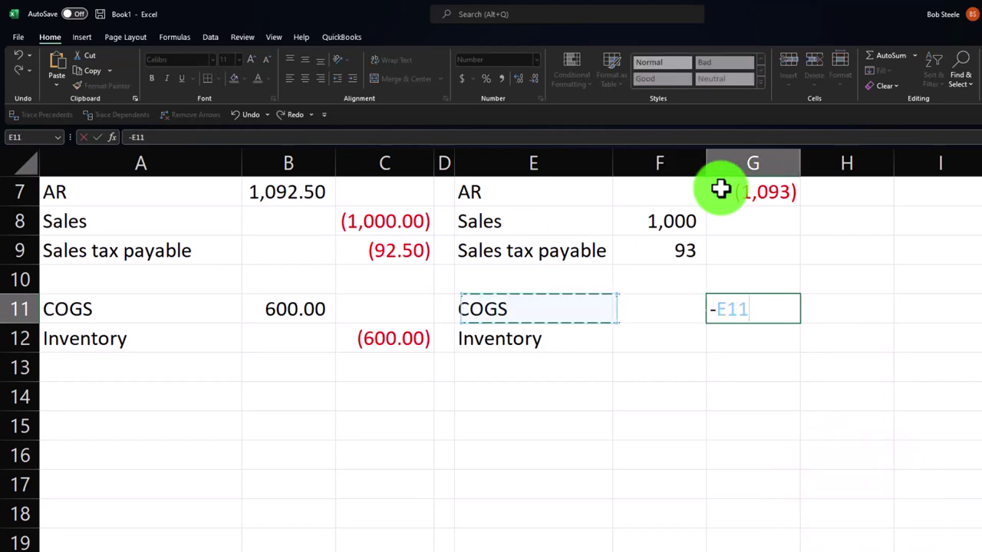
{"action": "key", "text": "Left"}
{"action": "key", "text": "Left"}
{"action": "key", "text": "Left"}
{"action": "key", "text": "Return"}
Reverse the Inventory credit by entering a formula in cell F12 for the negative of cell C12
{"action": "key", "text": "Left"}
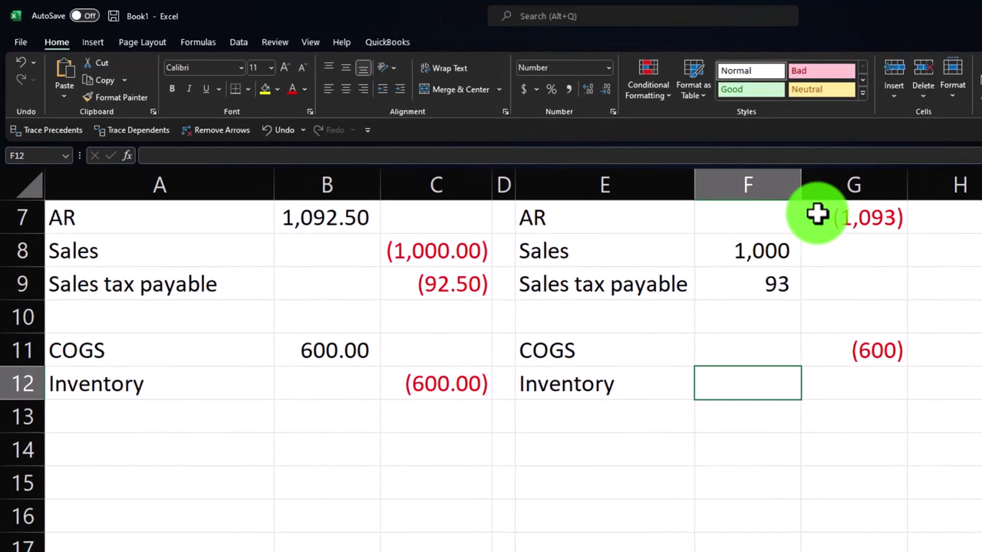
{"action": "type", "text": "-"}
{"action": "key", "text": "Left"}
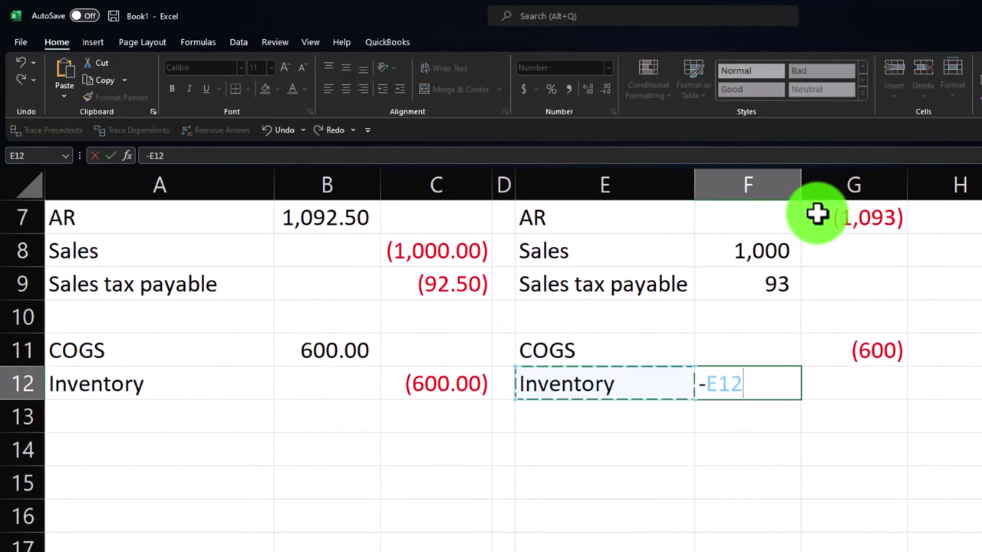
{"action": "key", "text": "Return"}
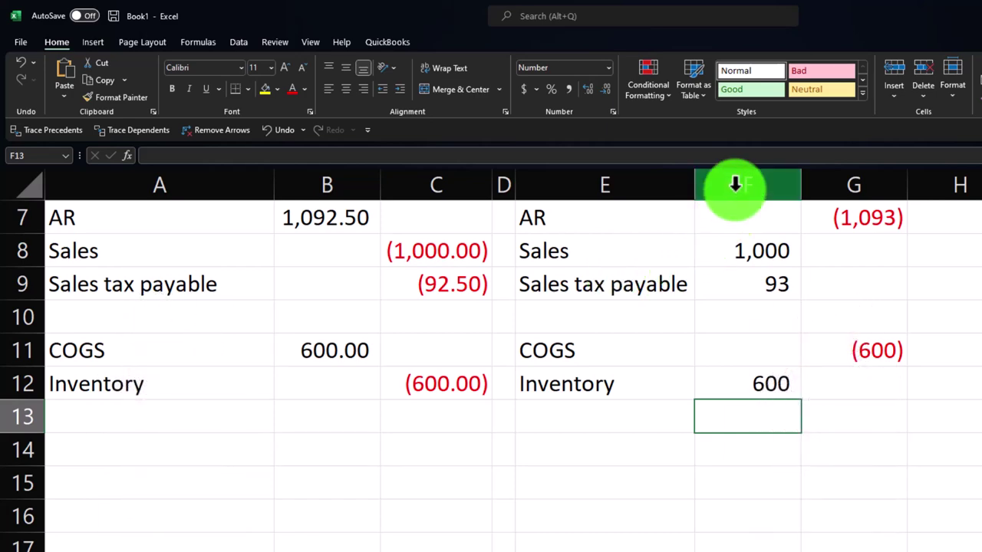
Format columns F and G to show two decimal places
{"action": "left_click_drag", "start_coordinate": [735, 184], "coordinate": [848, 184]}
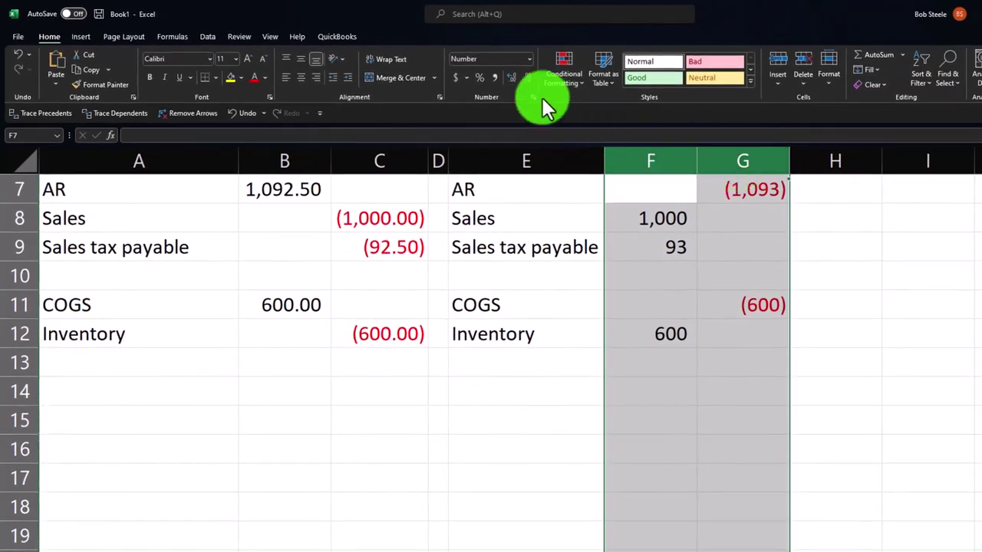
{"action": "left_click", "coordinate": [512, 79]}
{"action": "left_click", "coordinate": [513, 79]}
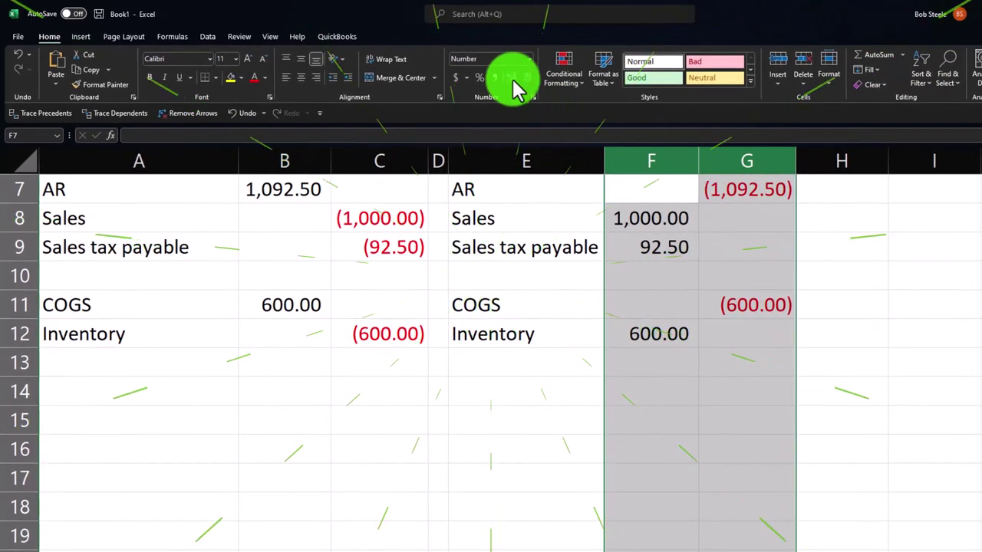
Highlight the reversed Sales line in cells E8:F8 in yellow
{"action": "left_click", "coordinate": [691, 299]}
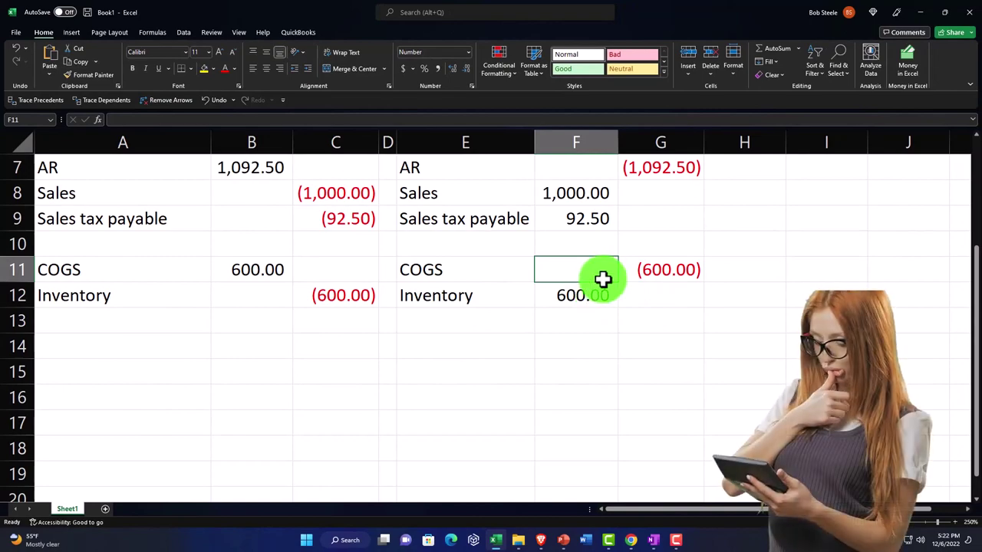
{"action": "left_click_drag", "start_coordinate": [439, 193], "coordinate": [550, 194]}
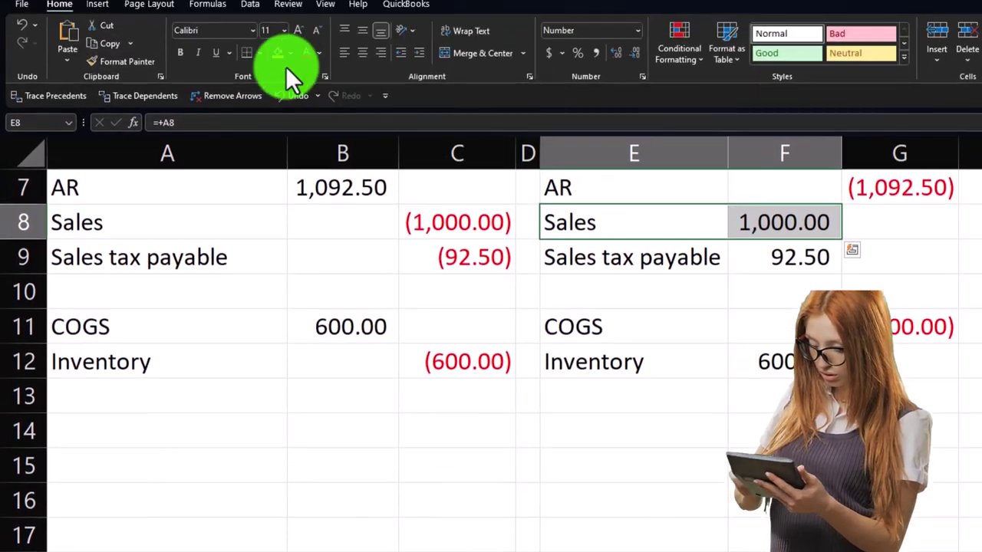
{"action": "left_click", "coordinate": [267, 4]}
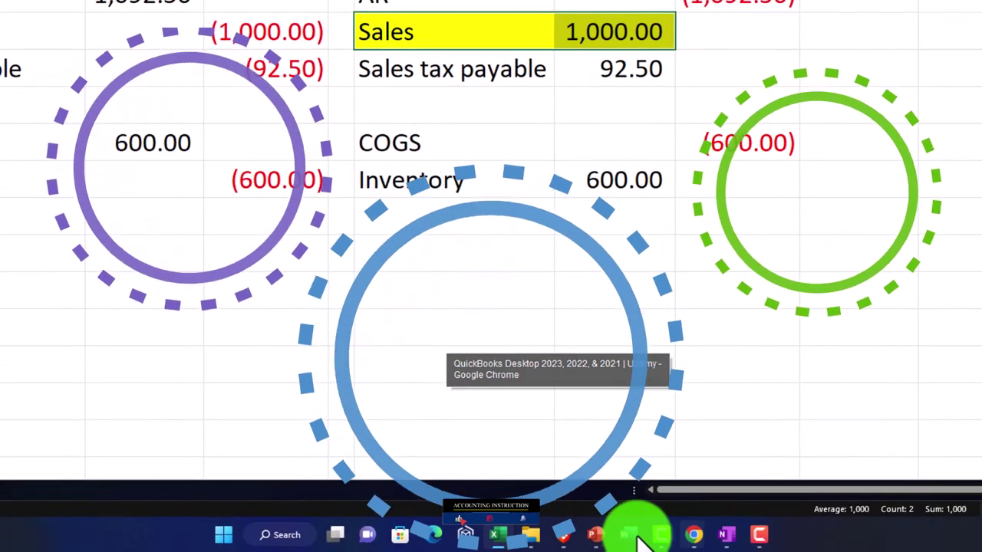
Switch to Xero in the browser and view the Balance Sheet report
{"action": "left_click", "coordinate": [505, 540]}
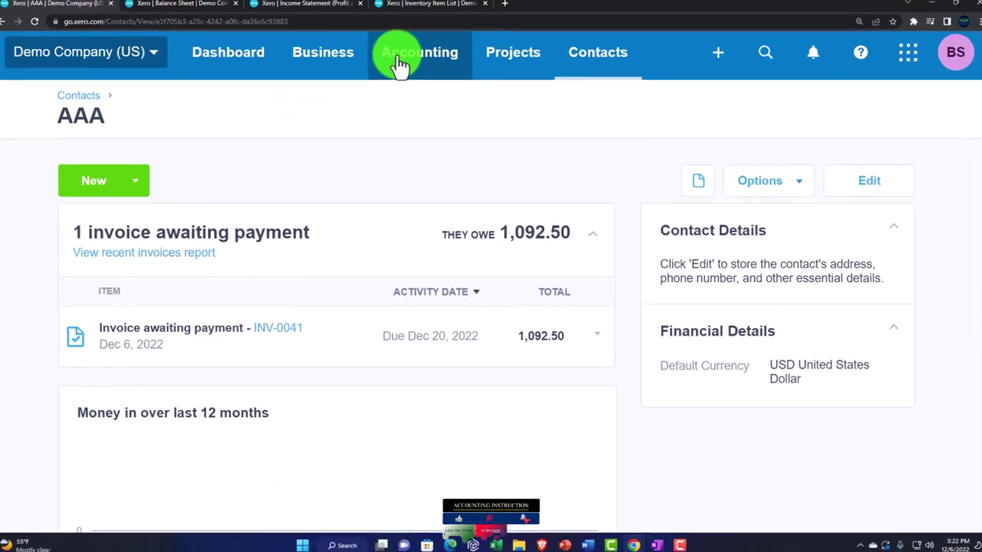
{"action": "left_click", "coordinate": [399, 65]}
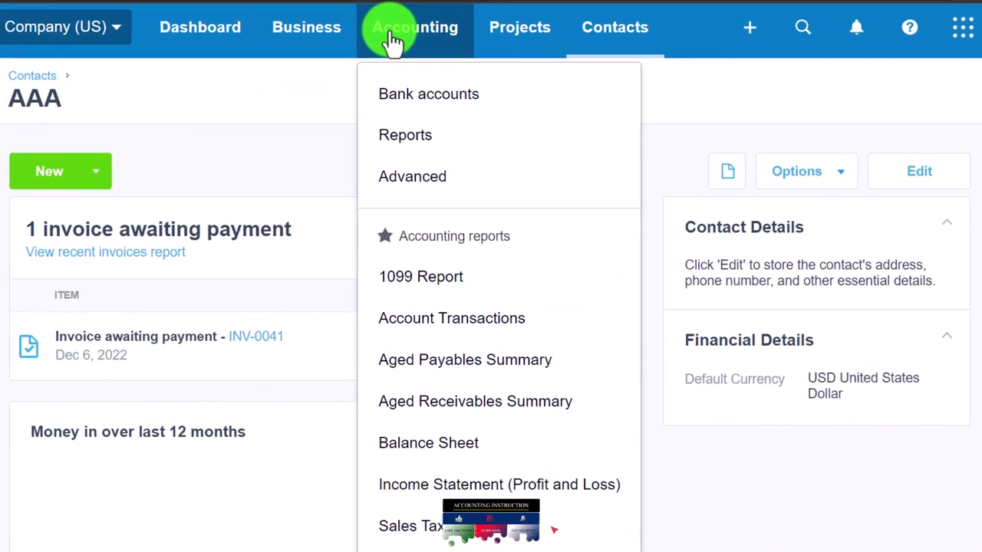
{"action": "left_click", "coordinate": [209, 15]}
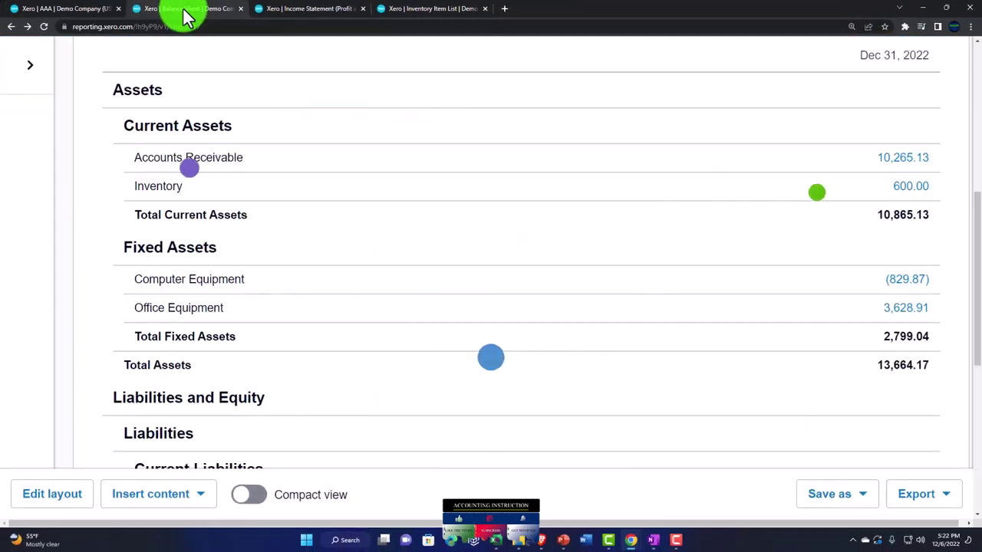
Open AAA's invoice INV-0041 from the list of all sales invoices
{"action": "left_click", "coordinate": [268, 14]}
{"action": "left_click", "coordinate": [66, 11]}
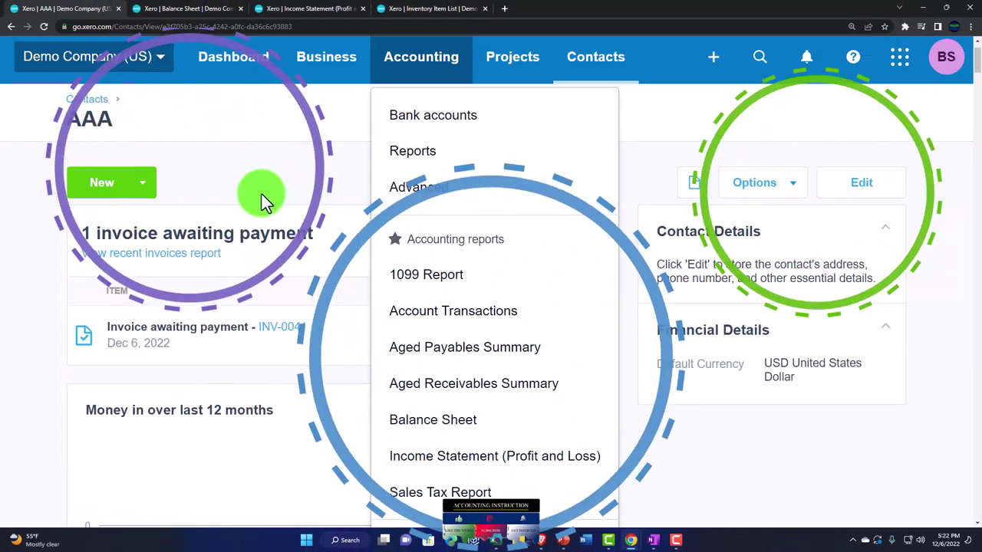
{"action": "left_click", "coordinate": [325, 75]}
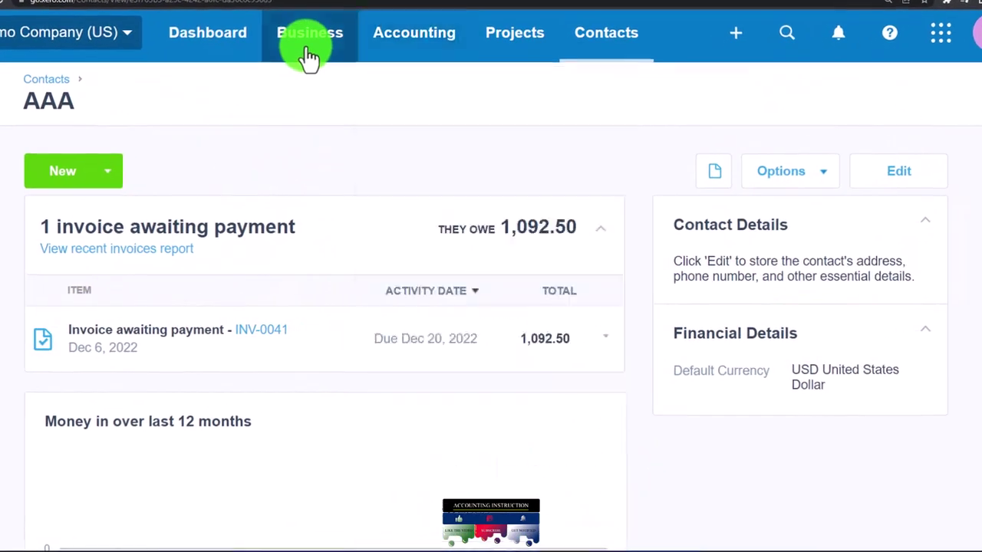
{"action": "left_click", "coordinate": [326, 234]}
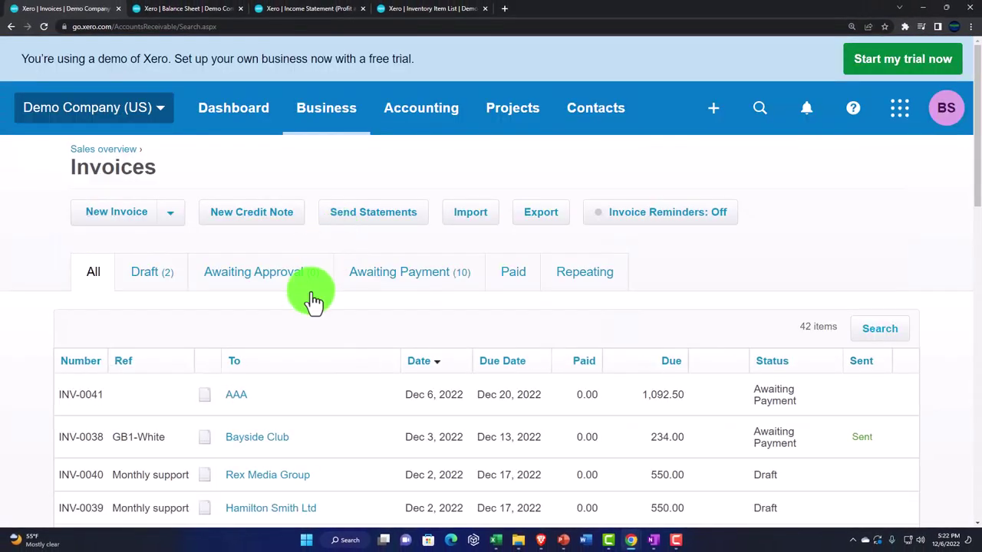
{"action": "scroll", "coordinate": [314, 302], "scroll_direction": "down", "scroll_amount": 2}
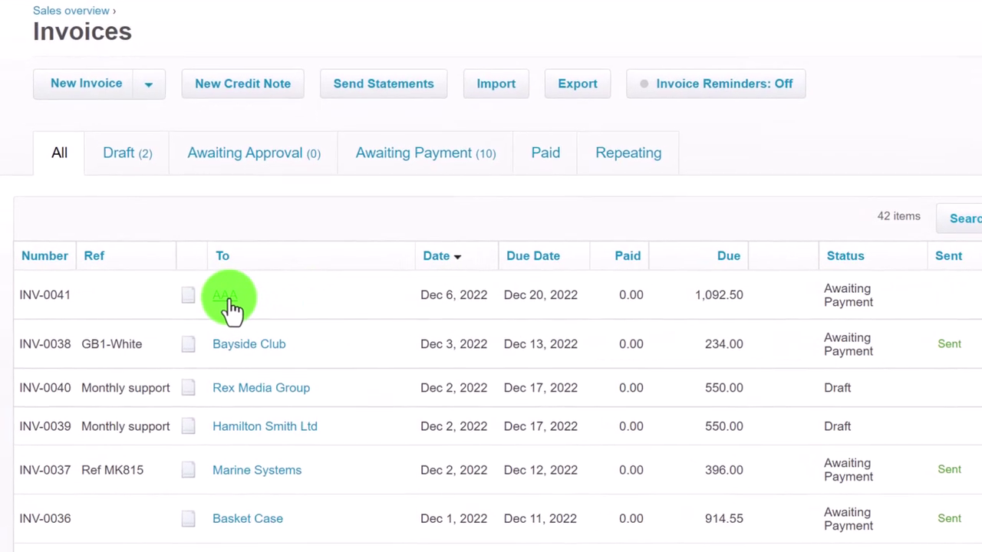
{"action": "left_click", "coordinate": [230, 307]}
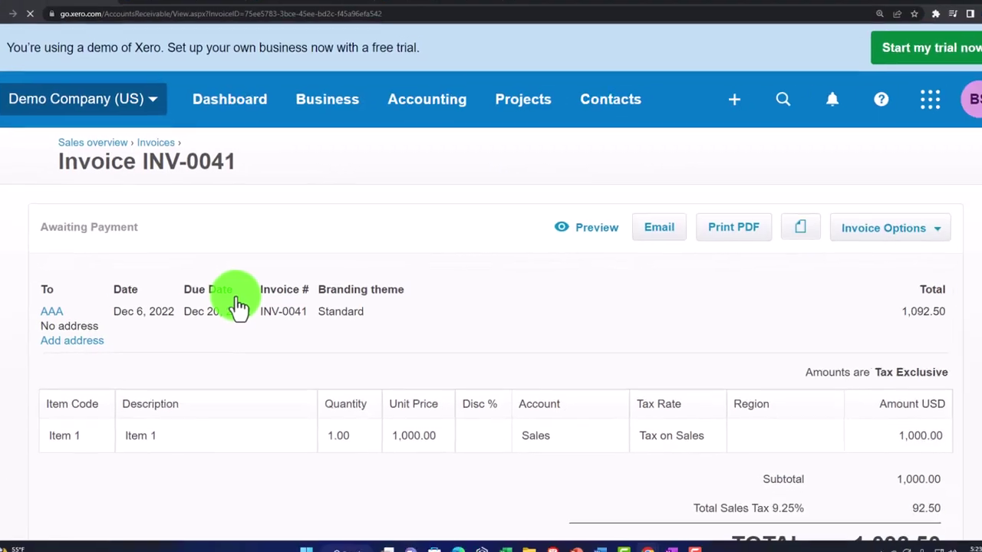
Start a new credit note from the options of invoice INV-0041
{"action": "scroll", "coordinate": [444, 314], "scroll_direction": "down", "scroll_amount": 2}
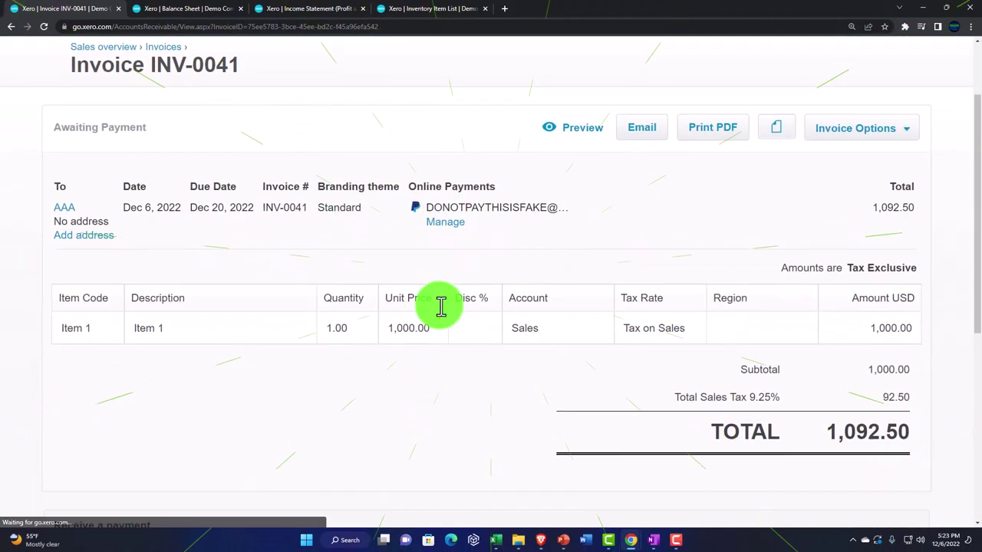
{"action": "left_click", "coordinate": [887, 144]}
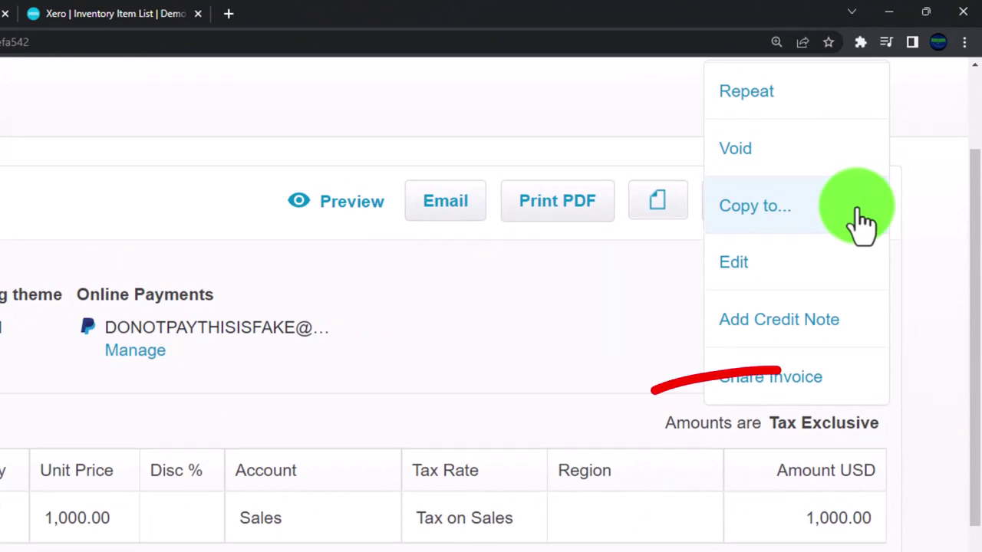
{"action": "scroll", "coordinate": [844, 265], "scroll_direction": "up", "scroll_amount": 1}
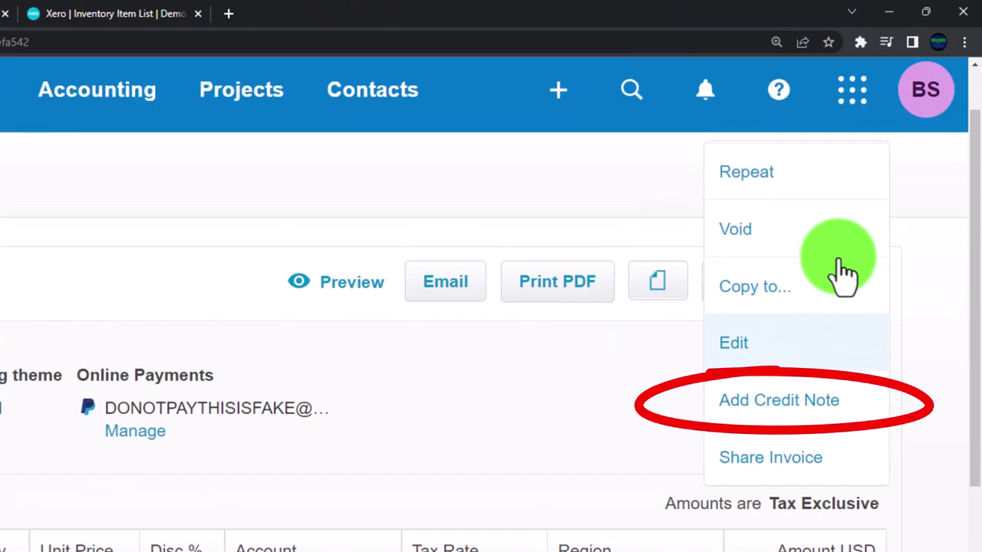
{"action": "left_click", "coordinate": [801, 418]}
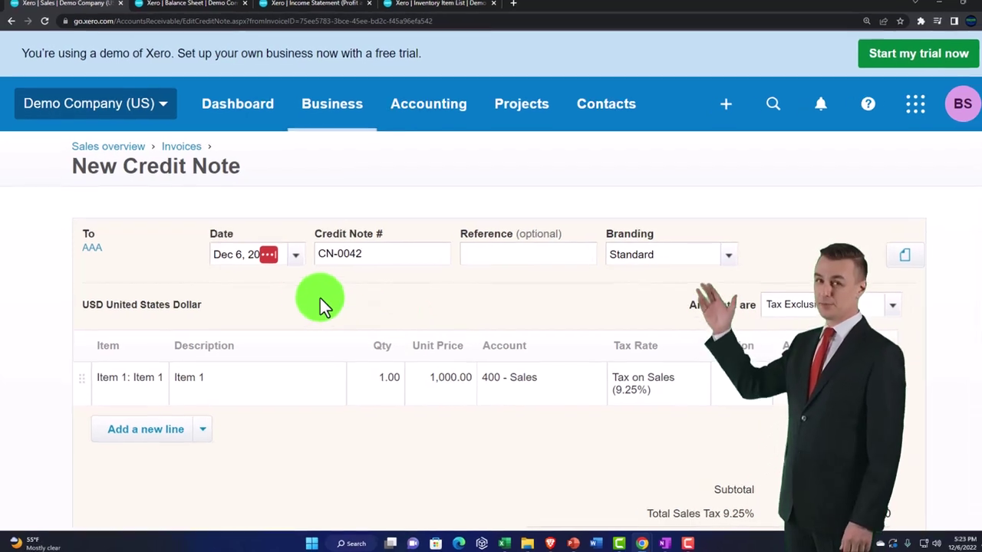
Go through the credit note's prefilled header fields and the Item 1 line's description, quantity and unit price without changing them
{"action": "key", "text": "Tab"}
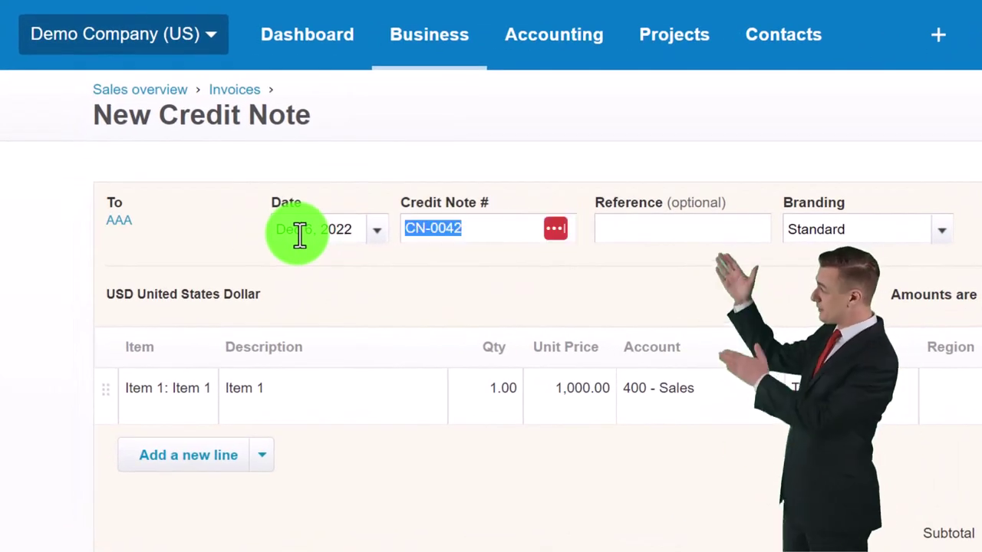
{"action": "key", "text": "Tab"}
{"action": "key", "text": "Tab"}
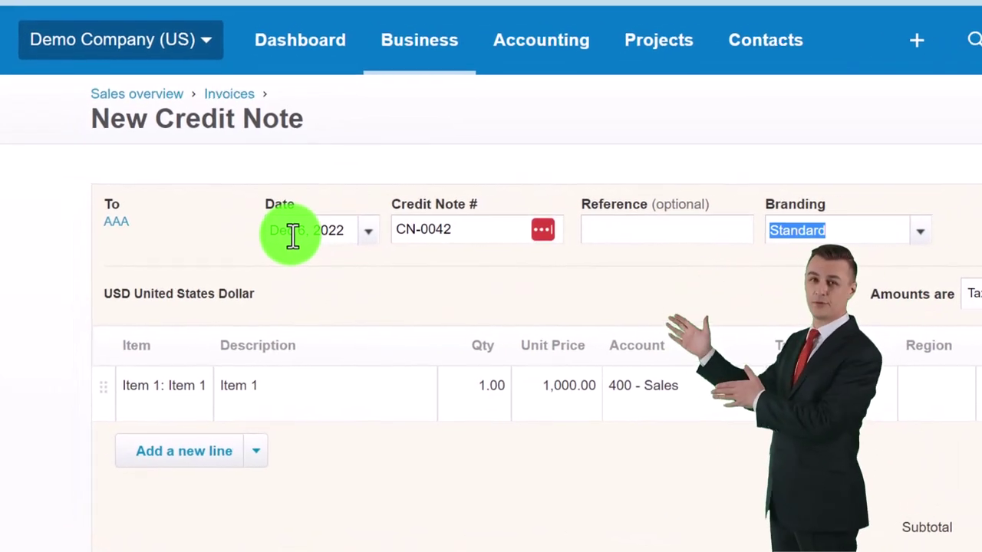
{"action": "key", "text": "Tab"}
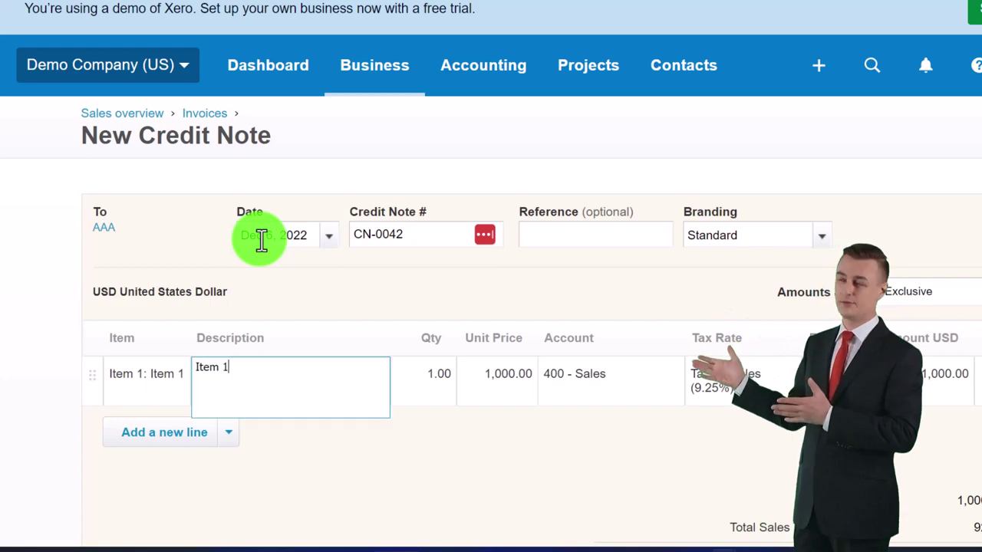
{"action": "scroll", "coordinate": [292, 270], "scroll_direction": "down", "scroll_amount": 2}
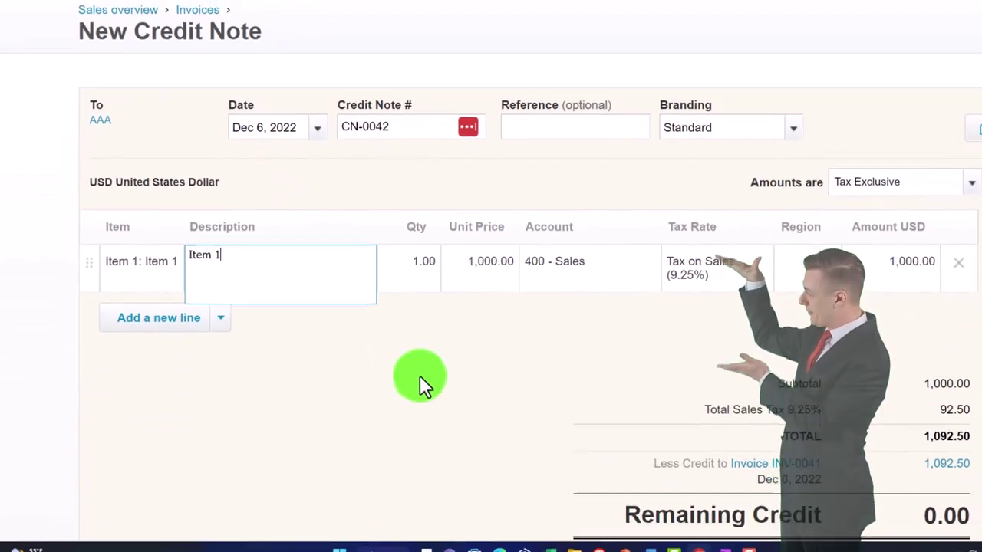
{"action": "key", "text": "Tab"}
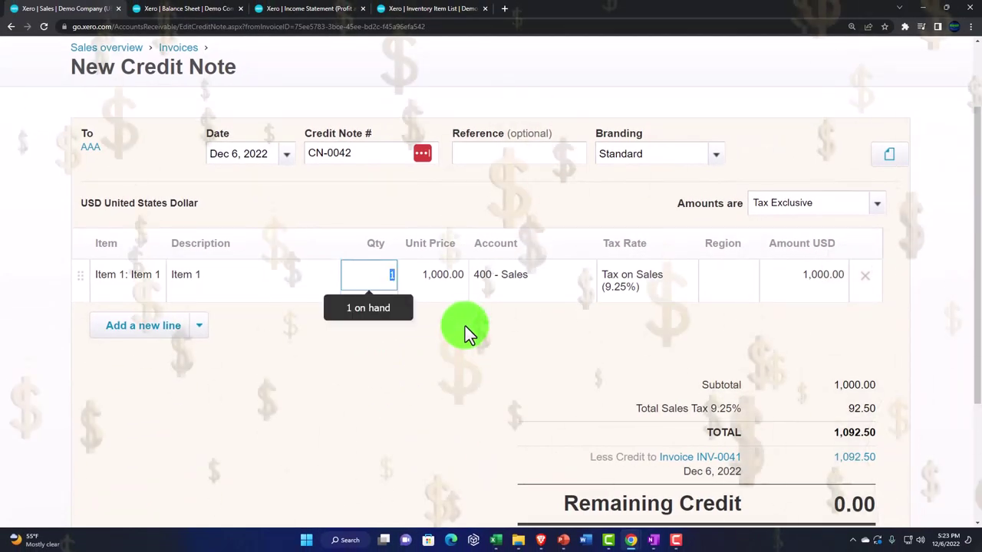
{"action": "left_click", "coordinate": [449, 282]}
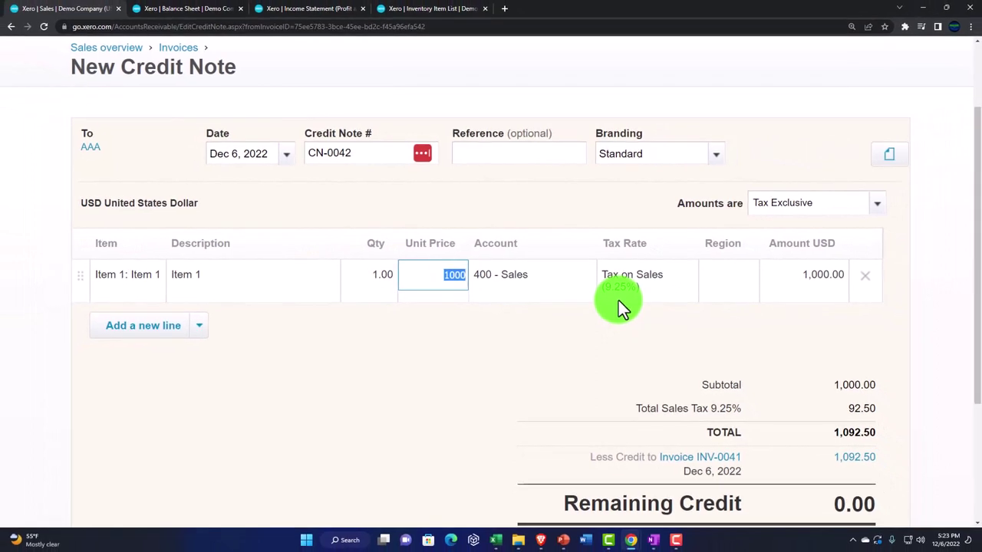
{"action": "left_click", "coordinate": [552, 365]}
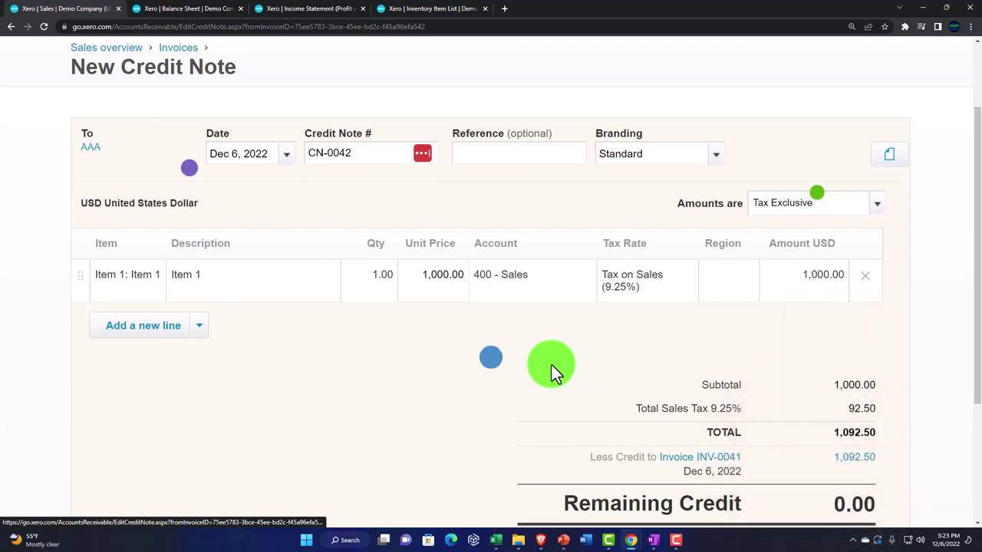
Approve the credit note so that it is applied to invoice INV-0041
{"action": "scroll", "coordinate": [551, 365], "scroll_direction": "down", "scroll_amount": 1}
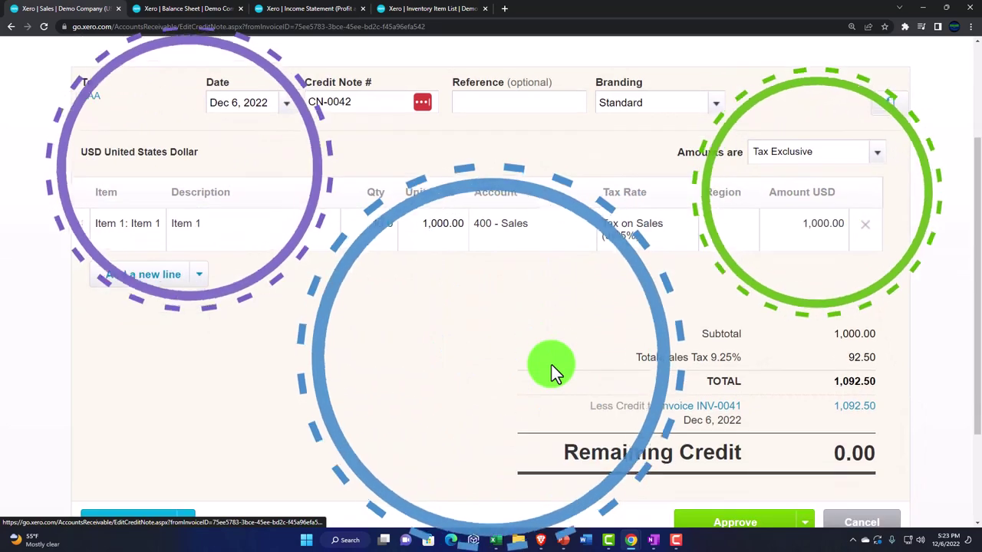
{"action": "scroll", "coordinate": [552, 368], "scroll_direction": "down", "scroll_amount": 1}
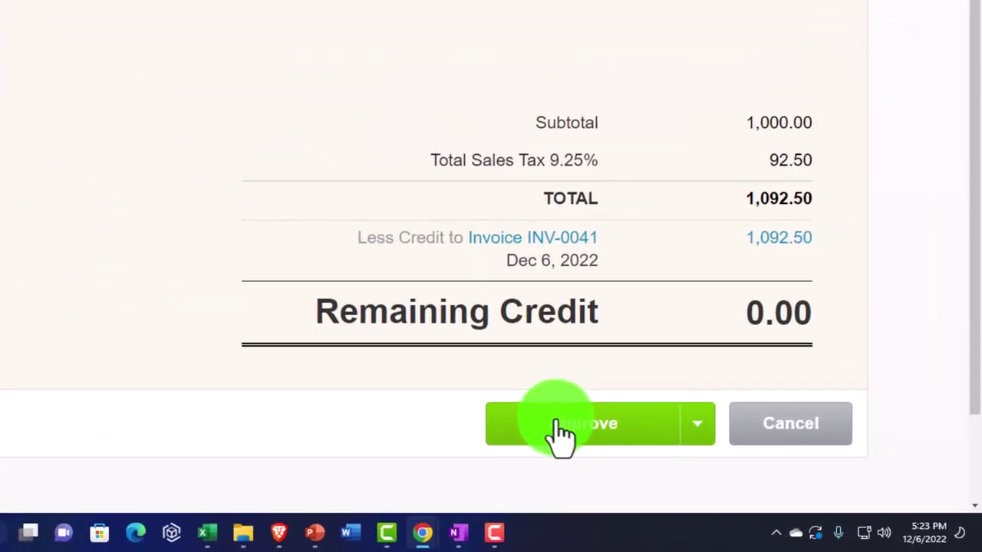
{"action": "left_click", "coordinate": [554, 427]}
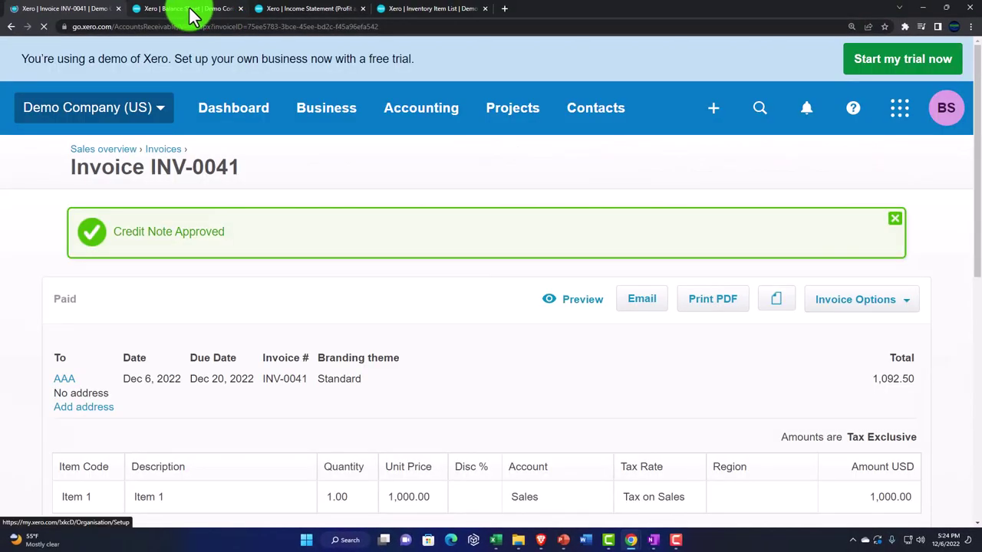
Refresh the Balance Sheet report and drill into Accounts Receivable to examine its latest December transactions
{"action": "left_click", "coordinate": [192, 15]}
{"action": "scroll", "coordinate": [463, 296], "scroll_direction": "up", "scroll_amount": 5}
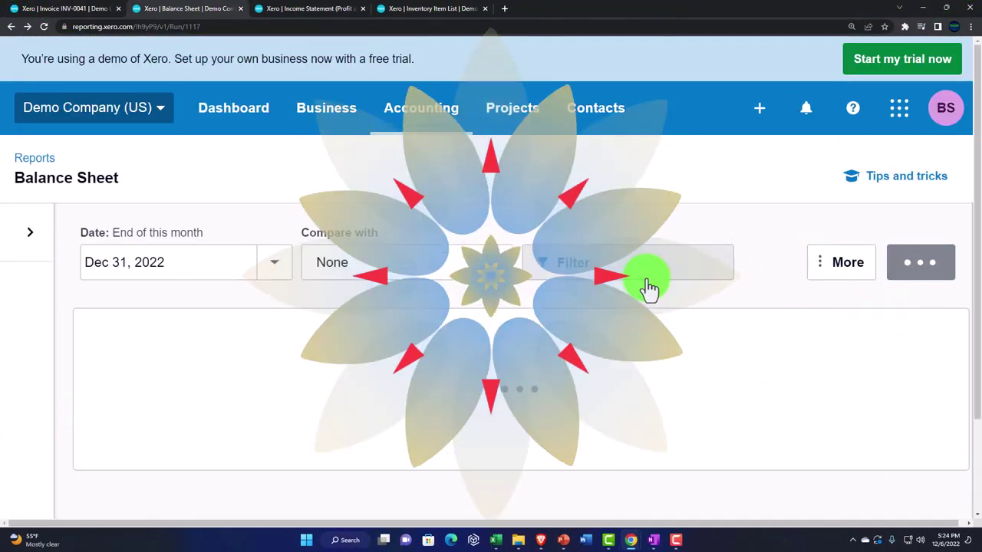
{"action": "scroll", "coordinate": [649, 290], "scroll_direction": "down", "scroll_amount": 4}
{"action": "scroll", "coordinate": [649, 290], "scroll_direction": "down", "scroll_amount": 1}
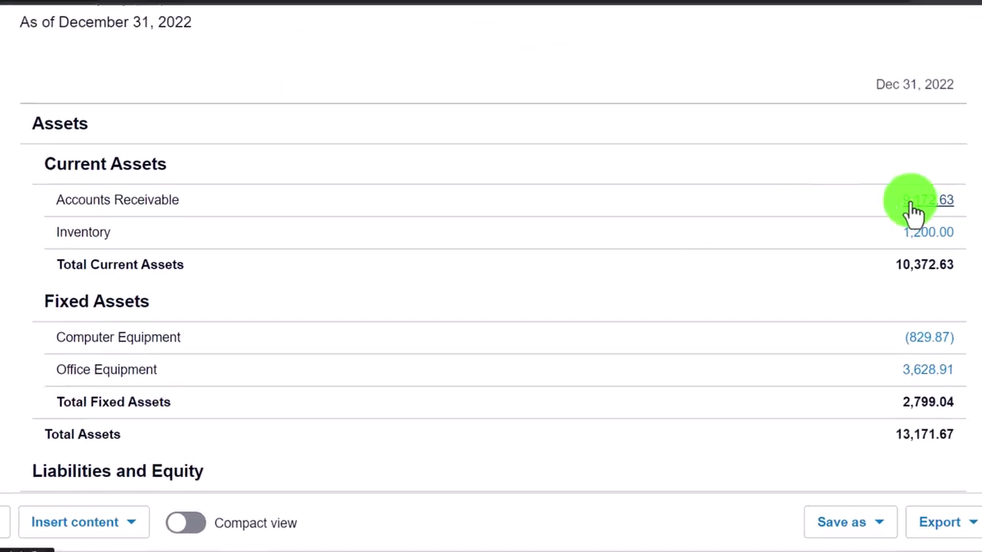
{"action": "left_click", "coordinate": [930, 201]}
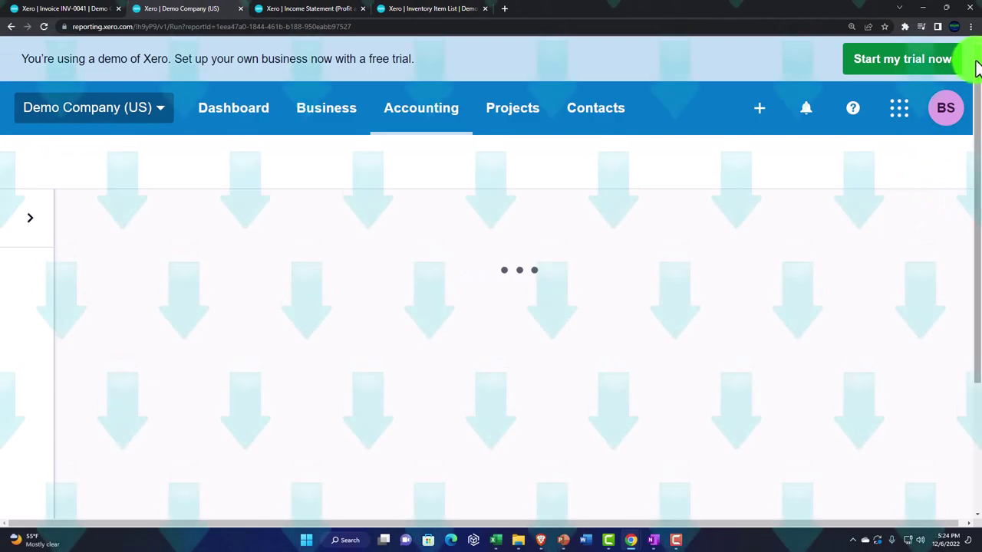
{"action": "scroll", "coordinate": [973, 115], "scroll_direction": "down", "scroll_amount": 2}
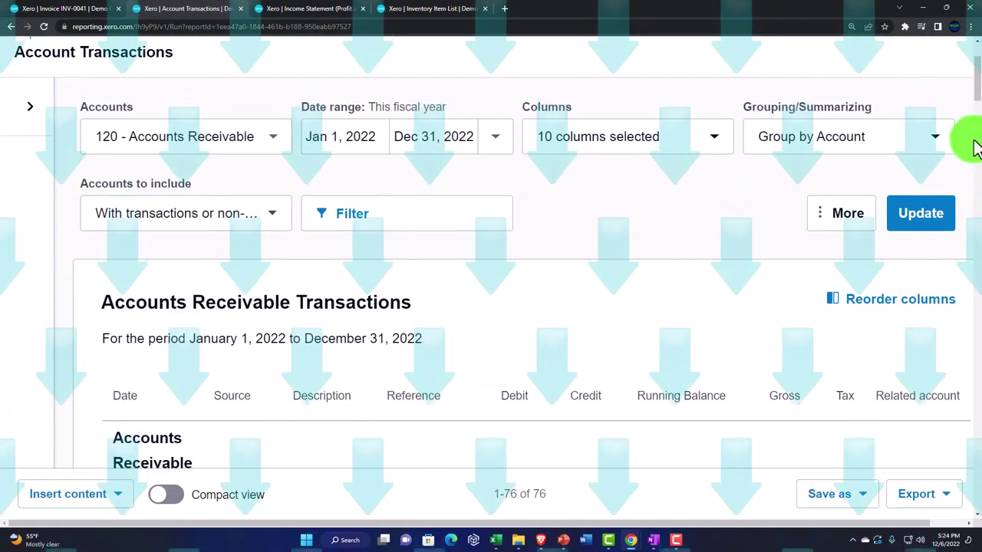
{"action": "left_click_drag", "start_coordinate": [974, 81], "coordinate": [968, 486]}
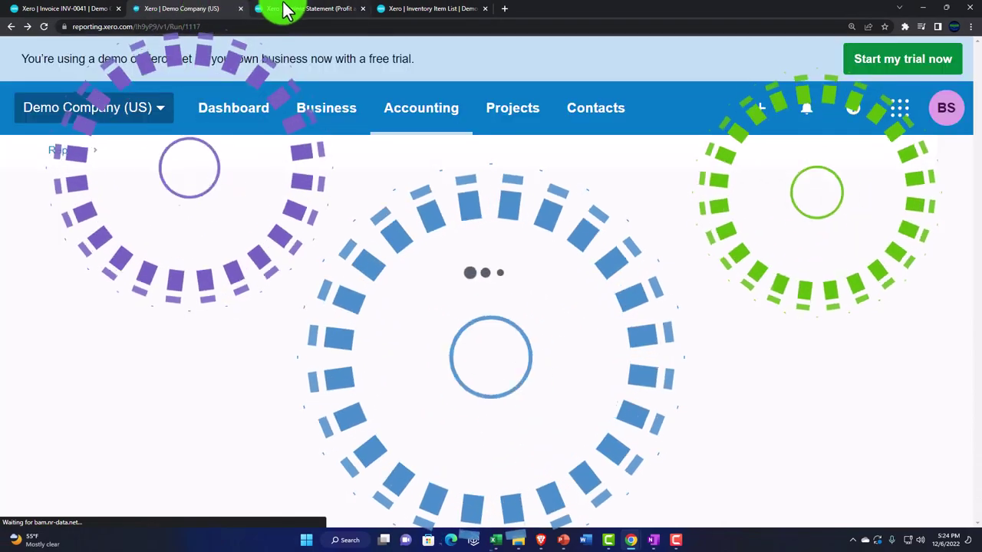
Refresh the Income Statement report and drill into Sales to examine its most recent transactions
{"action": "left_click", "coordinate": [285, 8]}
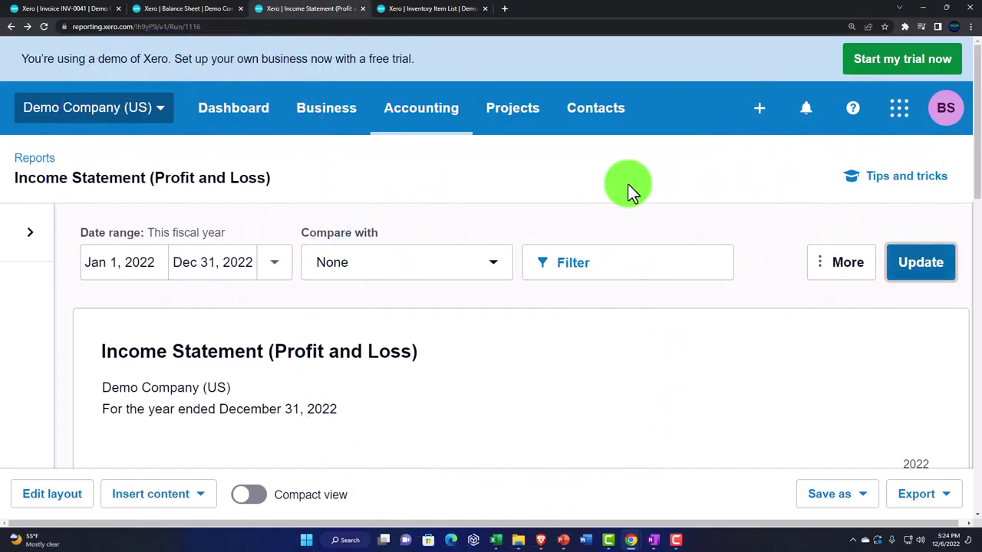
{"action": "scroll", "coordinate": [571, 191], "scroll_direction": "down", "scroll_amount": 5}
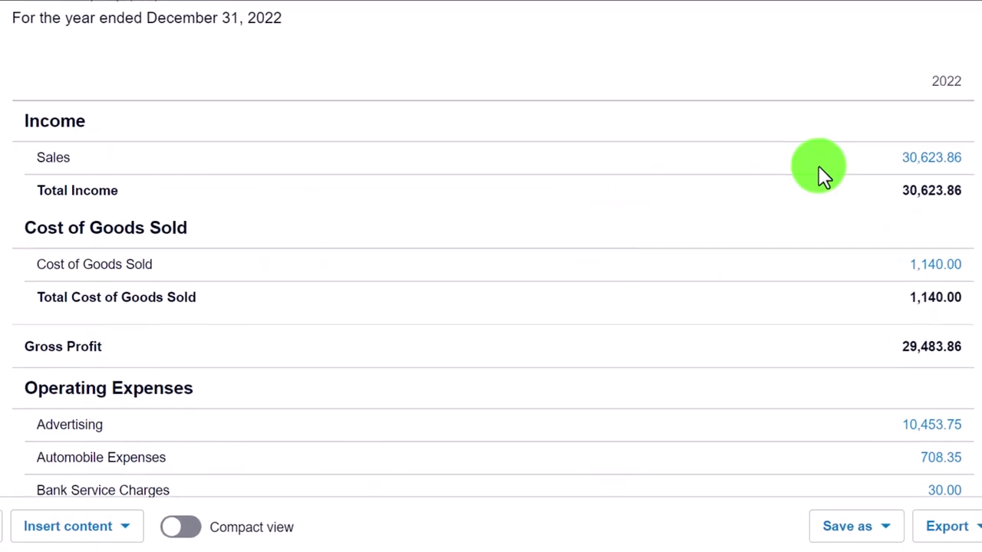
{"action": "left_click", "coordinate": [927, 157]}
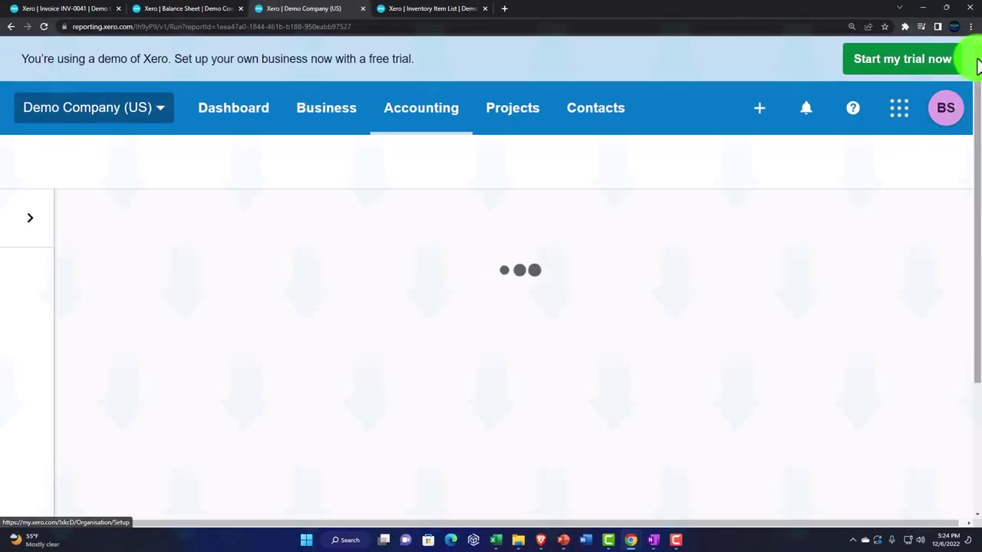
{"action": "left_click_drag", "start_coordinate": [979, 66], "coordinate": [964, 483]}
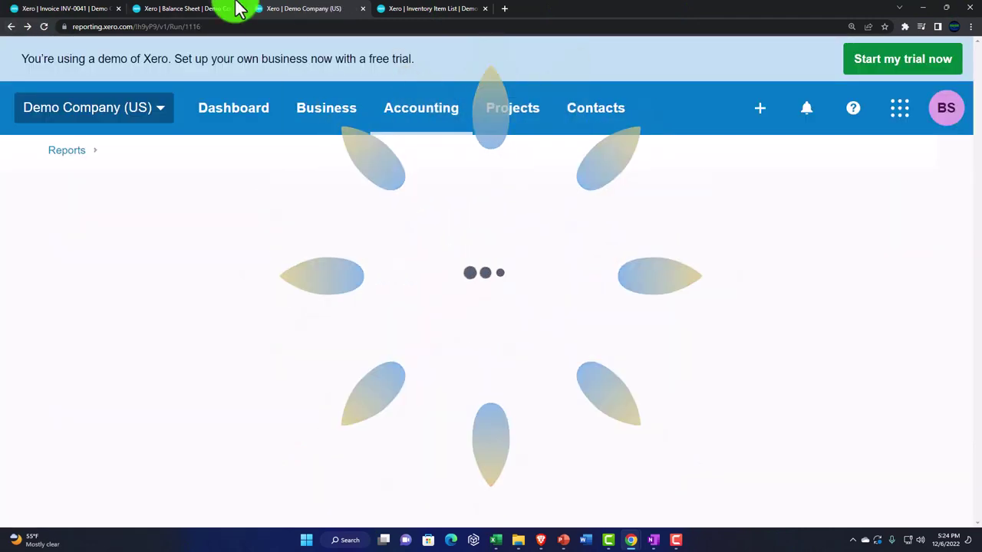
Drill into Sales Tax from the Balance Sheet's current liabilities and examine its December transactions for AAA
{"action": "left_click", "coordinate": [190, 12]}
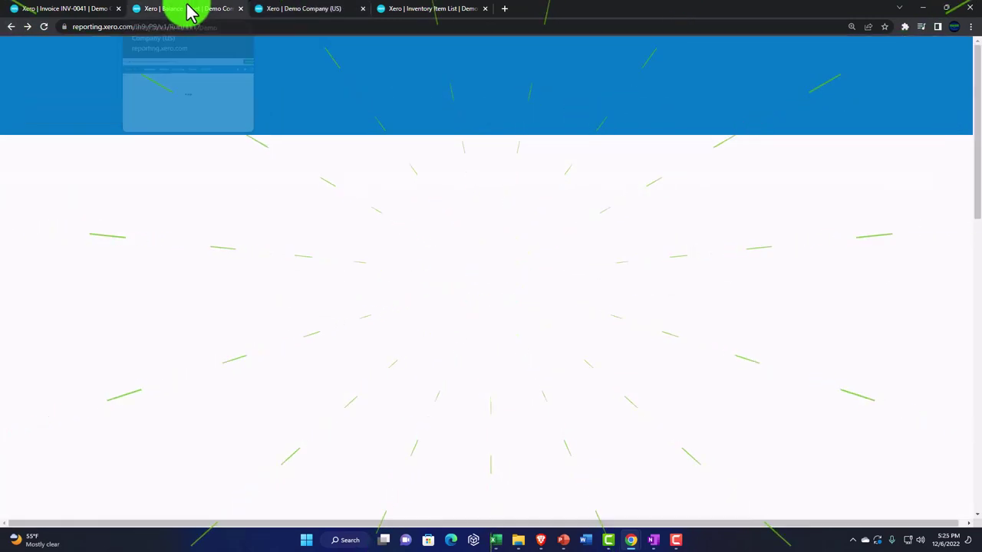
{"action": "scroll", "coordinate": [498, 320], "scroll_direction": "down", "scroll_amount": 5}
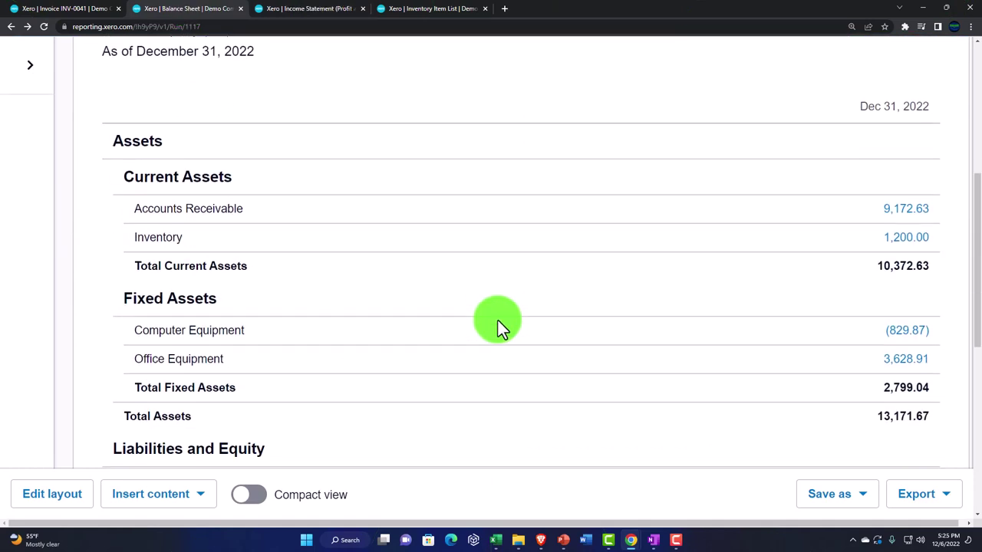
{"action": "scroll", "coordinate": [498, 320], "scroll_direction": "down", "scroll_amount": 6}
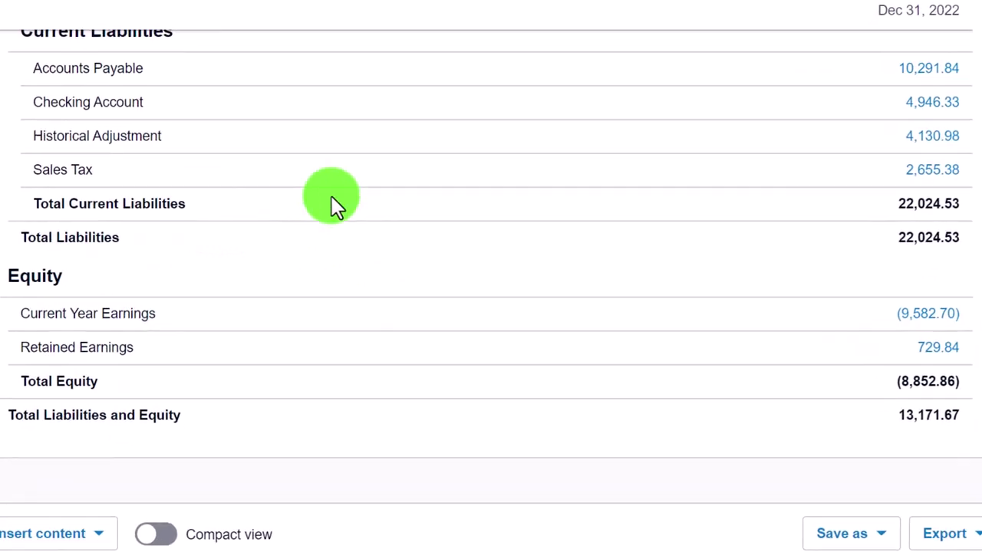
{"action": "left_click", "coordinate": [913, 172]}
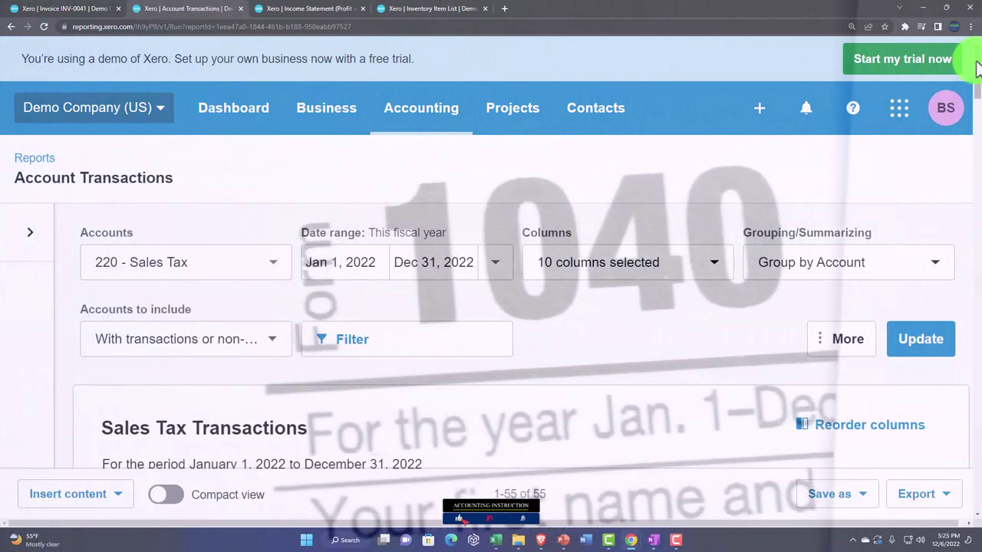
{"action": "left_click_drag", "start_coordinate": [977, 91], "coordinate": [972, 465]}
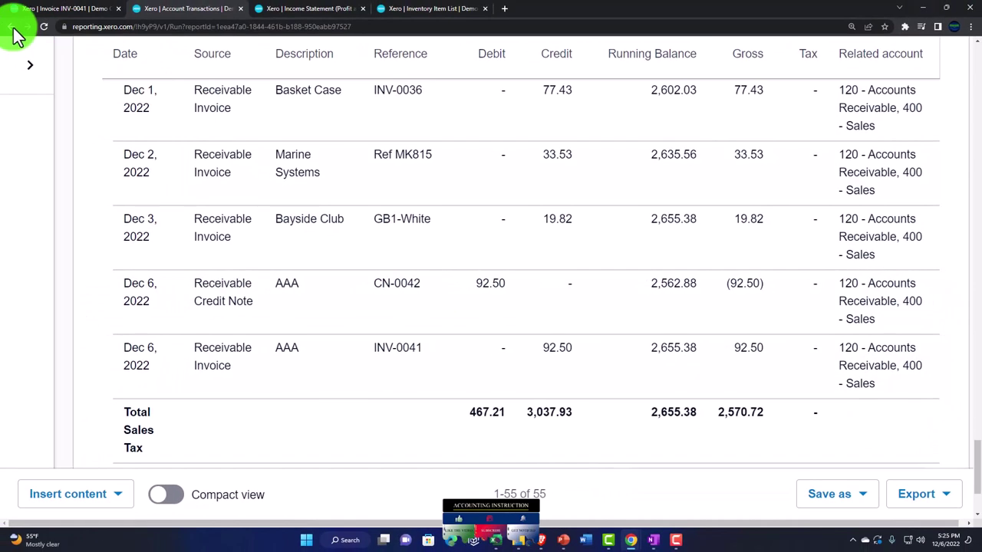
Return from the Sales Tax transactions to the Balance Sheet and view the Inventory line under Current Assets
{"action": "left_click", "coordinate": [12, 28]}
{"action": "left_click", "coordinate": [438, 287]}
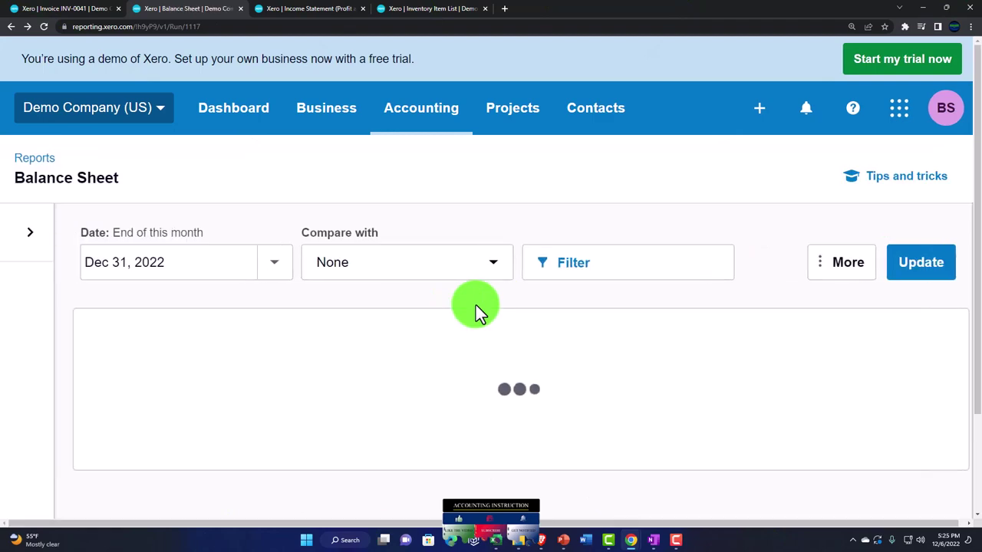
{"action": "scroll", "coordinate": [477, 304], "scroll_direction": "down", "scroll_amount": 5}
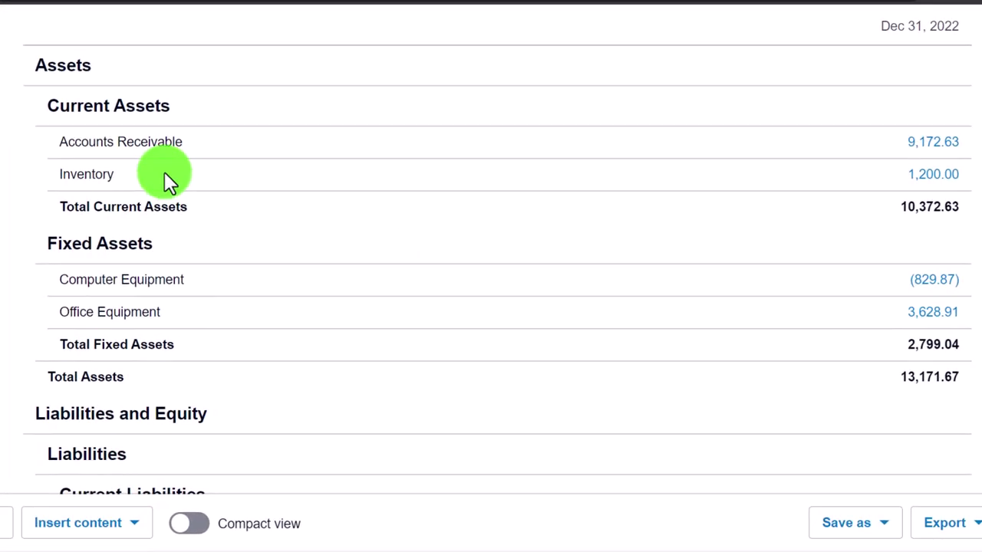
Drill into Inventory from the Balance Sheet's current assets and examine its December transactions
{"action": "left_click", "coordinate": [942, 177]}
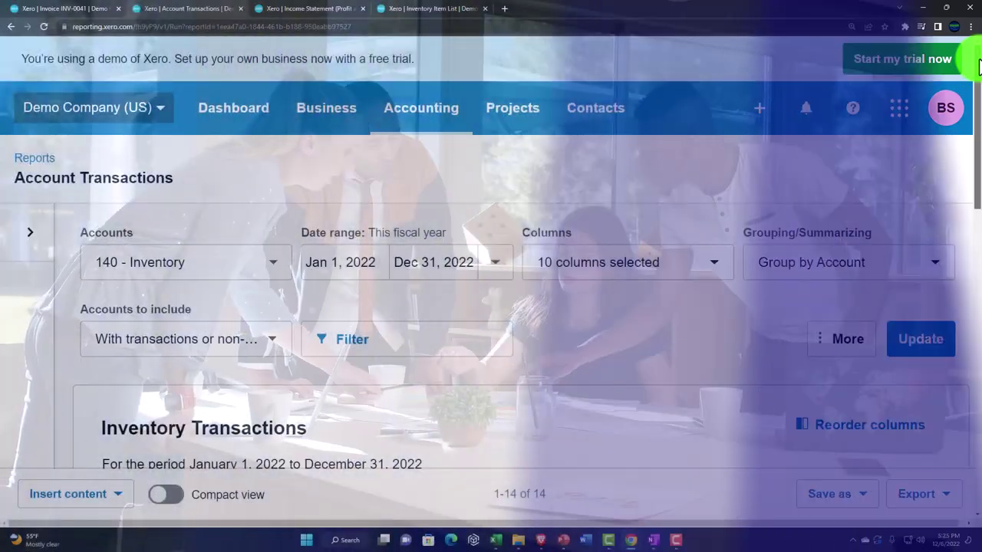
{"action": "scroll", "coordinate": [978, 322], "scroll_direction": "down", "scroll_amount": 10}
{"action": "scroll", "coordinate": [974, 322], "scroll_direction": "down", "scroll_amount": 3}
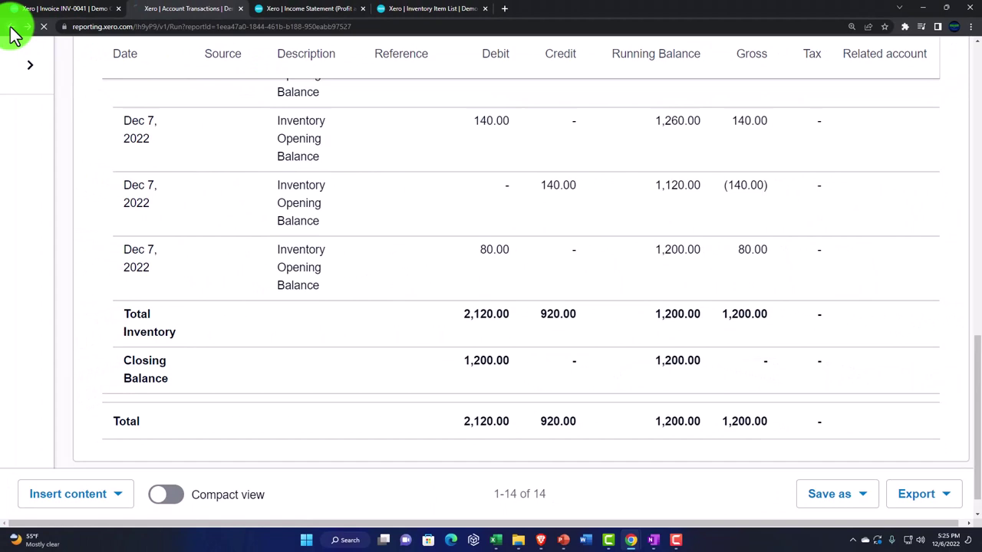
Switch to the Income Statement and drill into Cost of Goods Sold to examine its latest transactions
{"action": "left_click", "coordinate": [343, 153]}
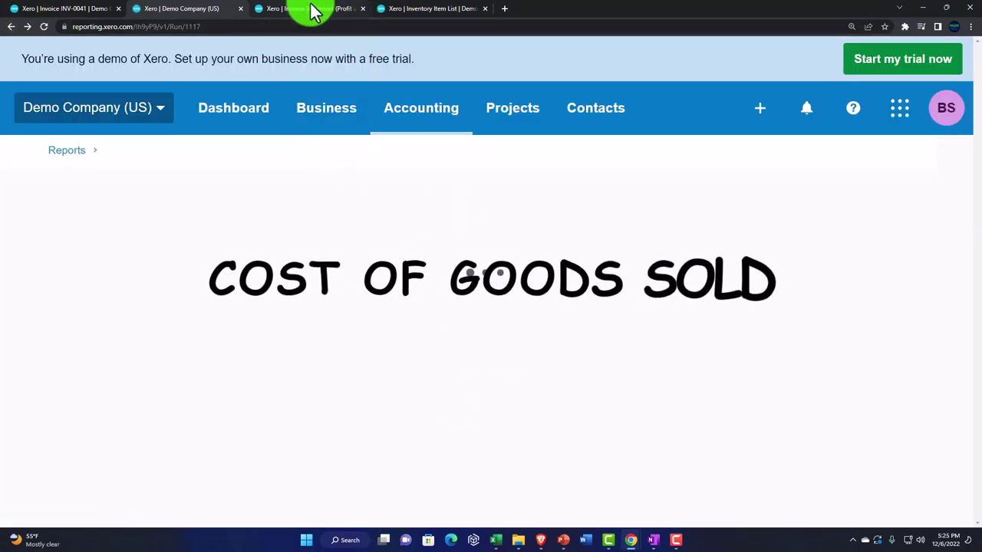
{"action": "scroll", "coordinate": [436, 386], "scroll_direction": "down", "scroll_amount": 7}
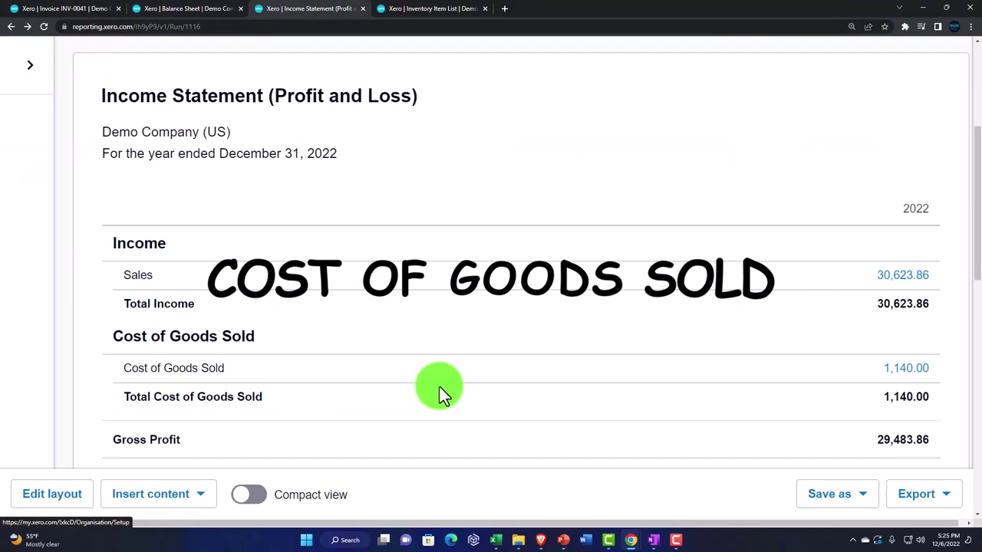
{"action": "scroll", "coordinate": [434, 373], "scroll_direction": "up", "scroll_amount": 2}
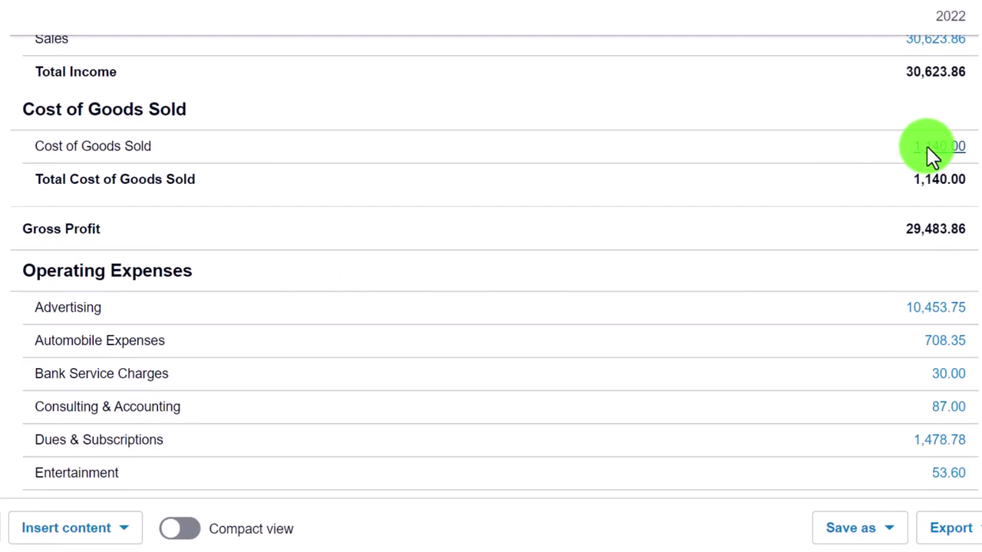
{"action": "left_click", "coordinate": [927, 146]}
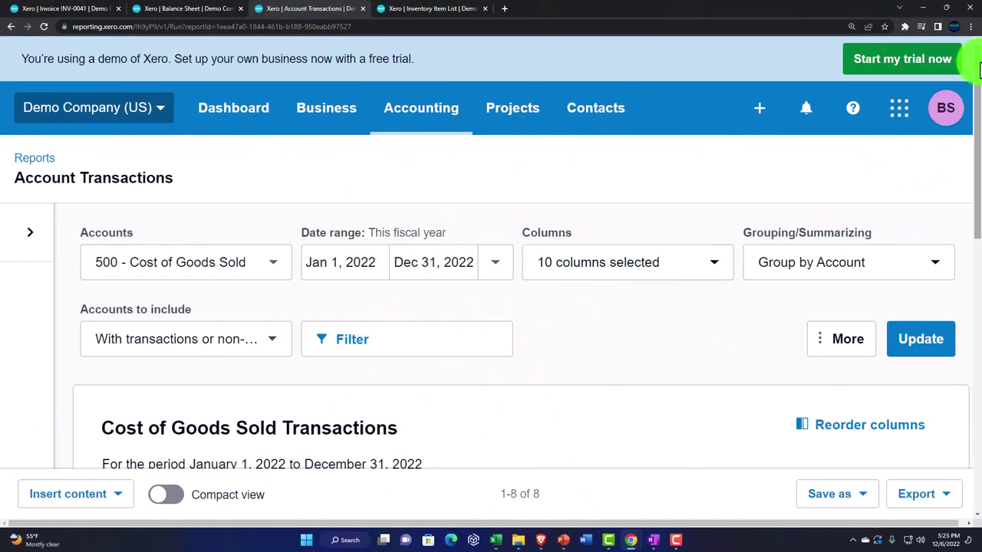
{"action": "left_click_drag", "start_coordinate": [979, 67], "coordinate": [977, 314]}
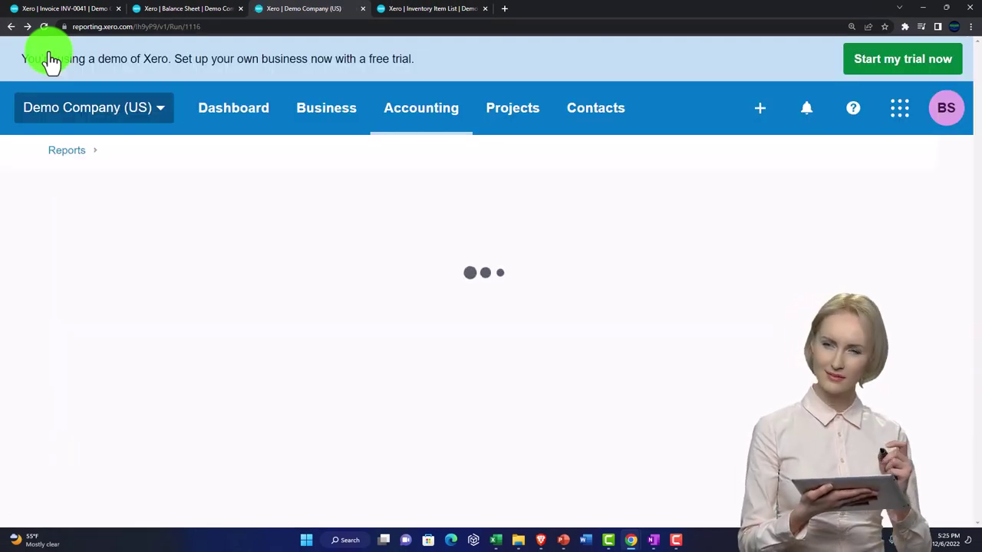
Create a new sales invoice addressed to the new customer BBB
{"action": "left_click", "coordinate": [79, 11]}
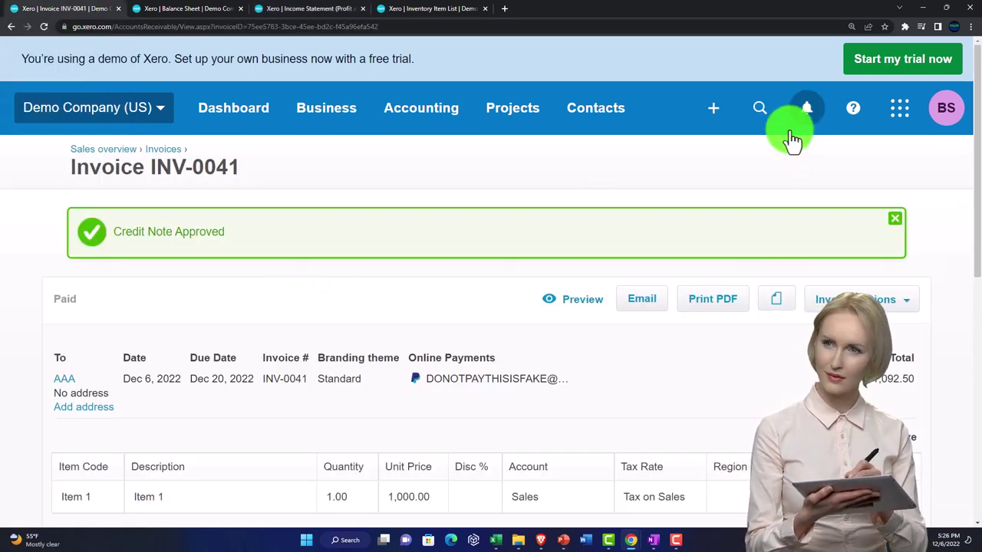
{"action": "left_click", "coordinate": [714, 108]}
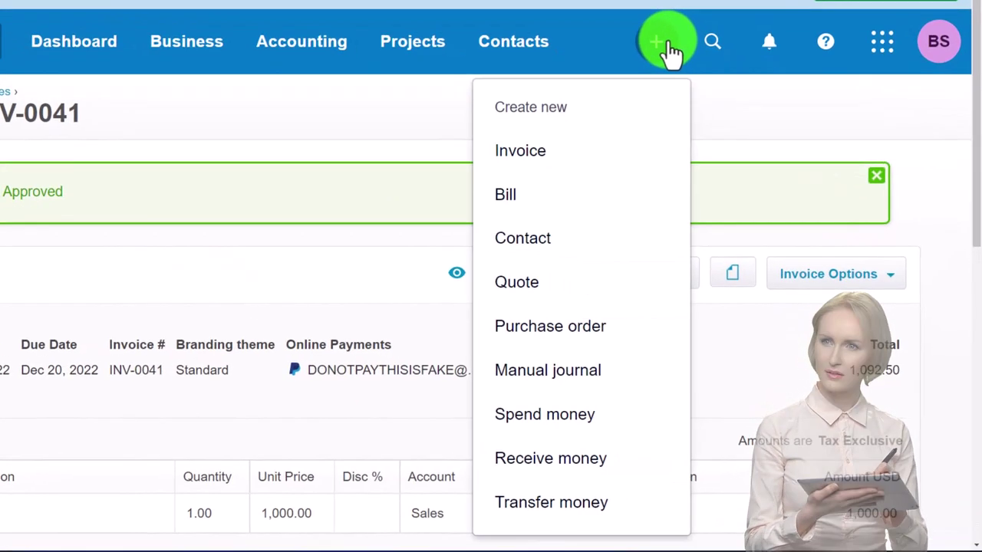
{"action": "left_click", "coordinate": [523, 157]}
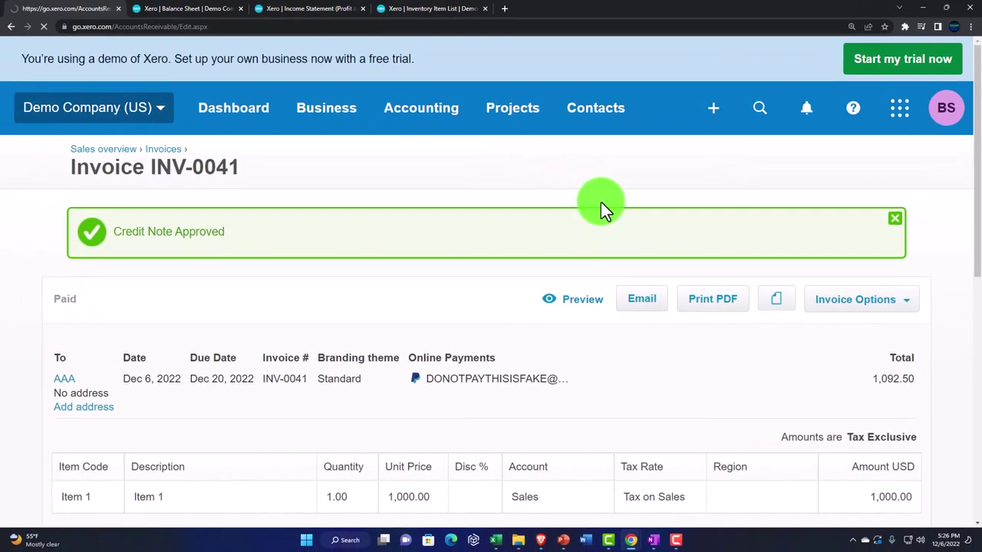
{"action": "left_click", "coordinate": [101, 254]}
{"action": "type", "text": "B"}
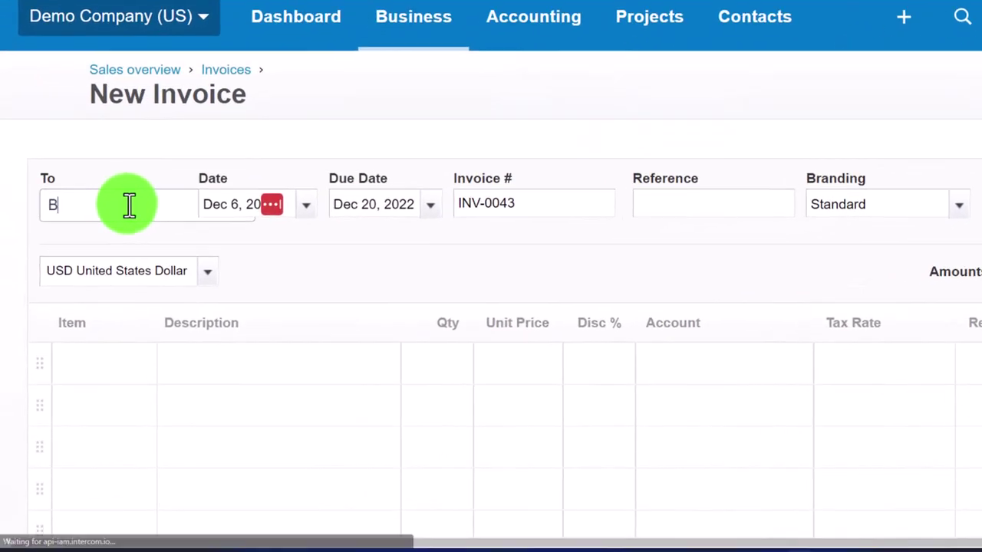
{"action": "type", "text": "BB"}
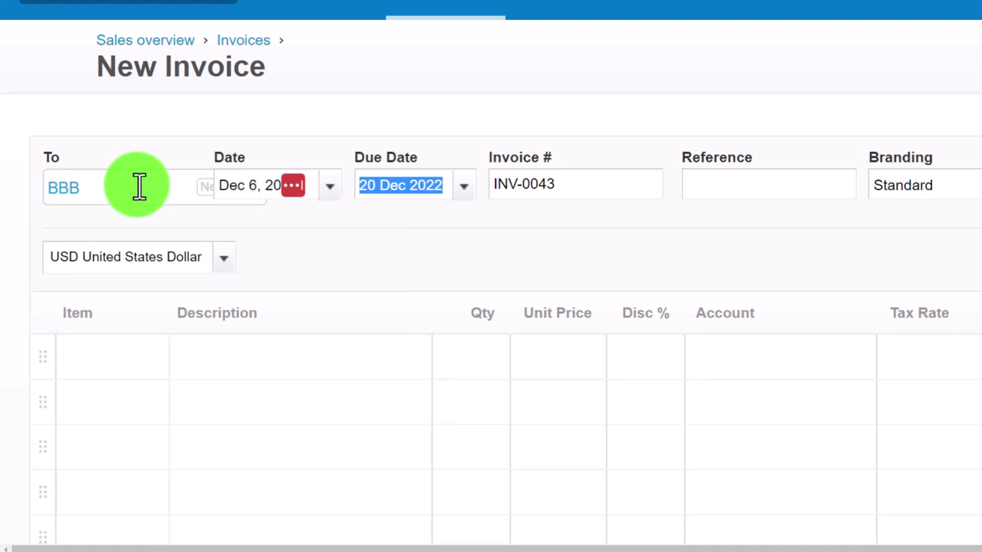
Keep the default invoice header details and add Item 1 on the first line of BBB's invoice
{"action": "key", "text": "Tab"}
{"action": "key", "text": "Tab"}
{"action": "key", "text": "Tab"}
{"action": "key", "text": "Tab"}
{"action": "key", "text": "Tab"}
{"action": "key", "text": "Tab"}
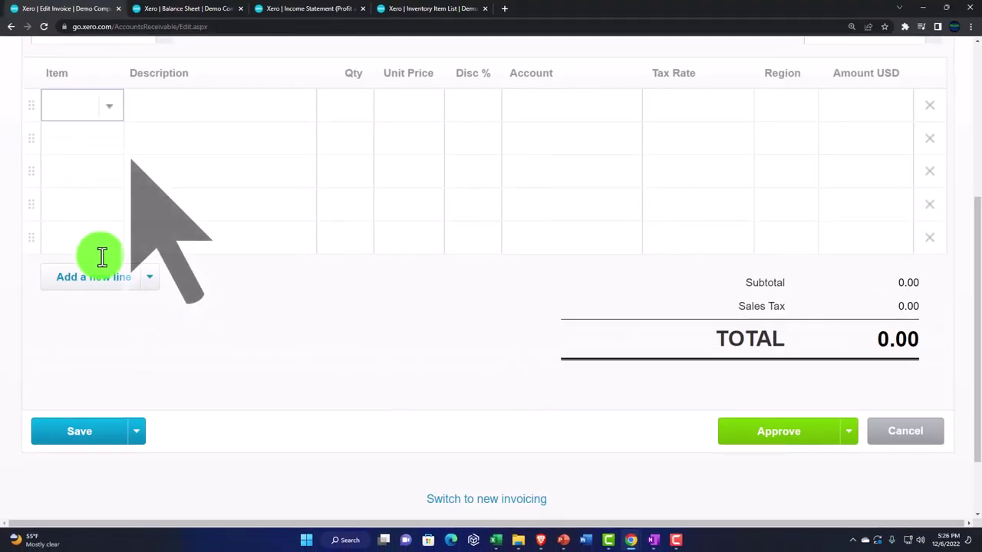
{"action": "type", "text": "it"}
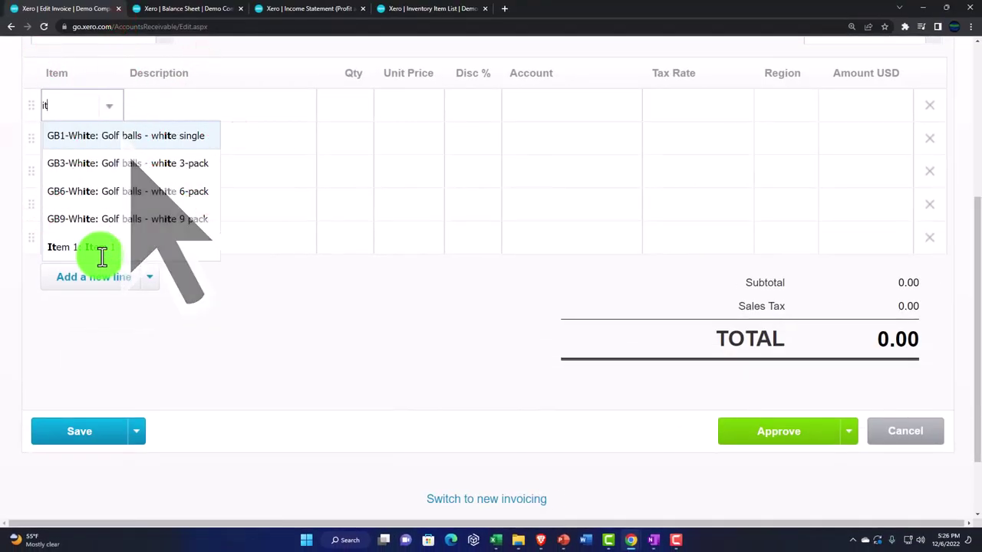
{"action": "type", "text": "e"}
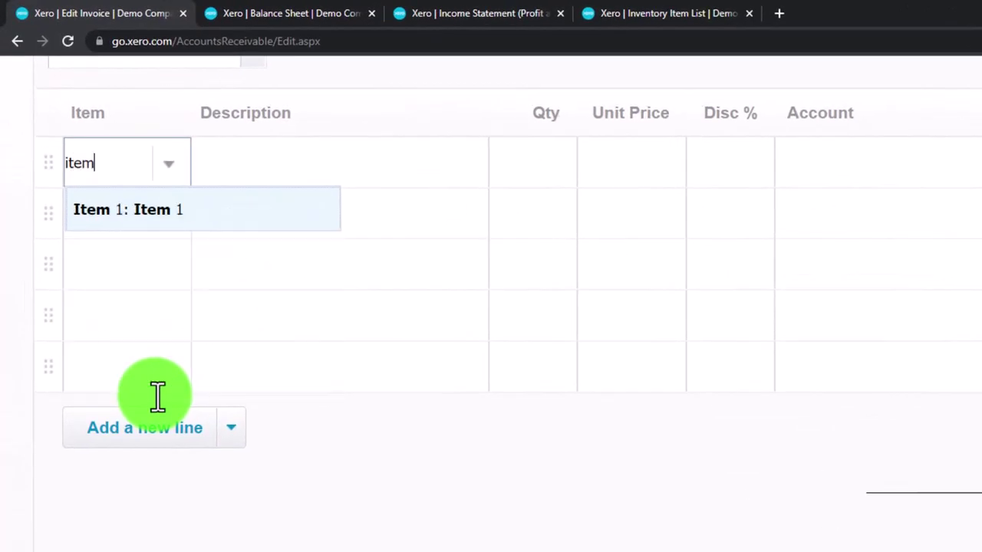
{"action": "type", "text": "m"}
{"action": "key", "text": "Tab"}
{"action": "key", "text": "Tab"}
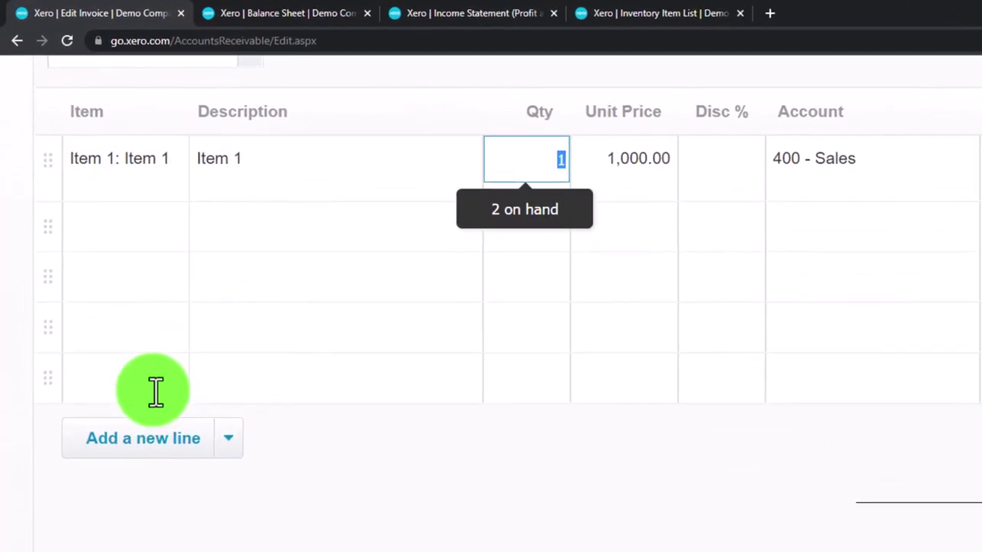
Accept the default quantity, price, account and tax rate for Item 1 and approve BBB's invoice
{"action": "key", "text": "Tab"}
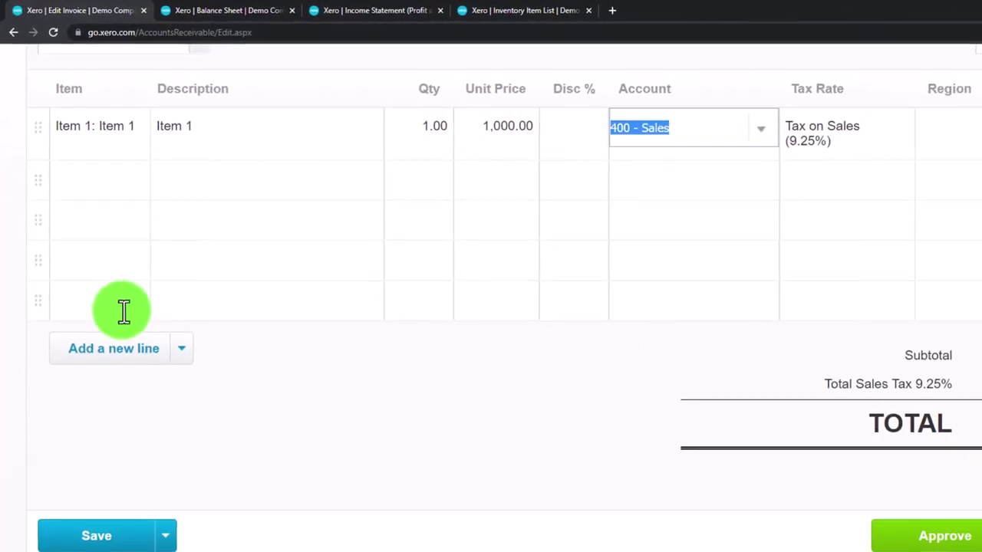
{"action": "key", "text": "Tab"}
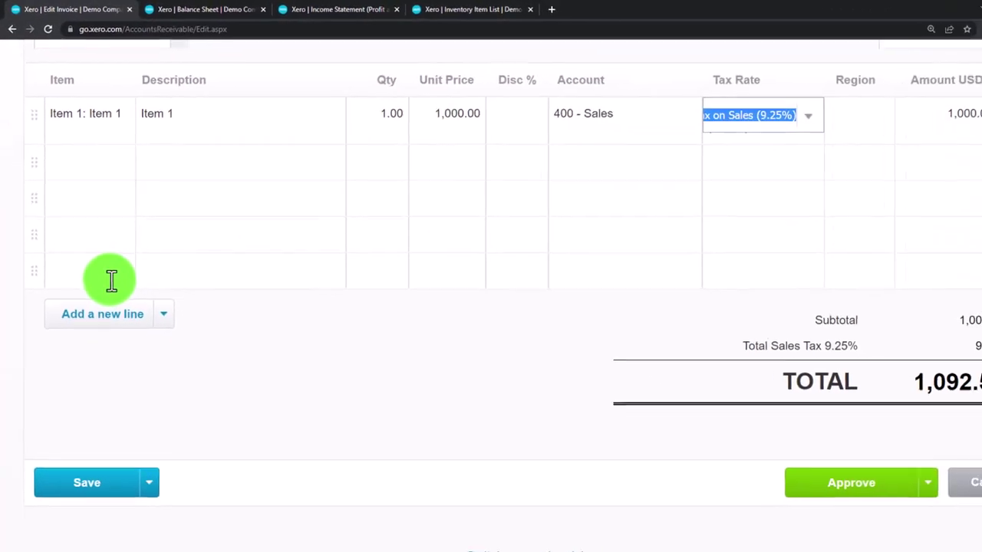
{"action": "key", "text": "Tab"}
{"action": "scroll", "coordinate": [353, 444], "scroll_direction": "up", "scroll_amount": 3}
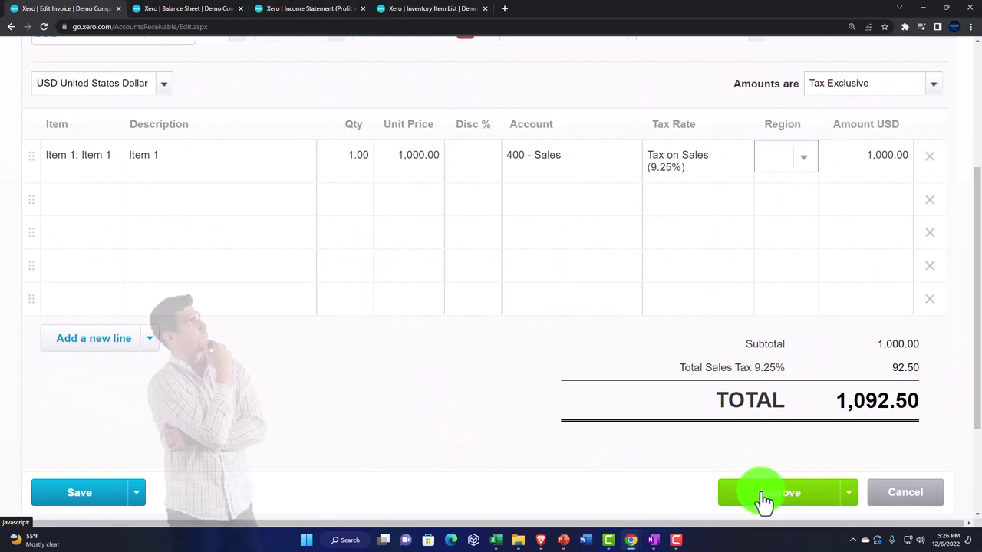
{"action": "left_click", "coordinate": [763, 491]}
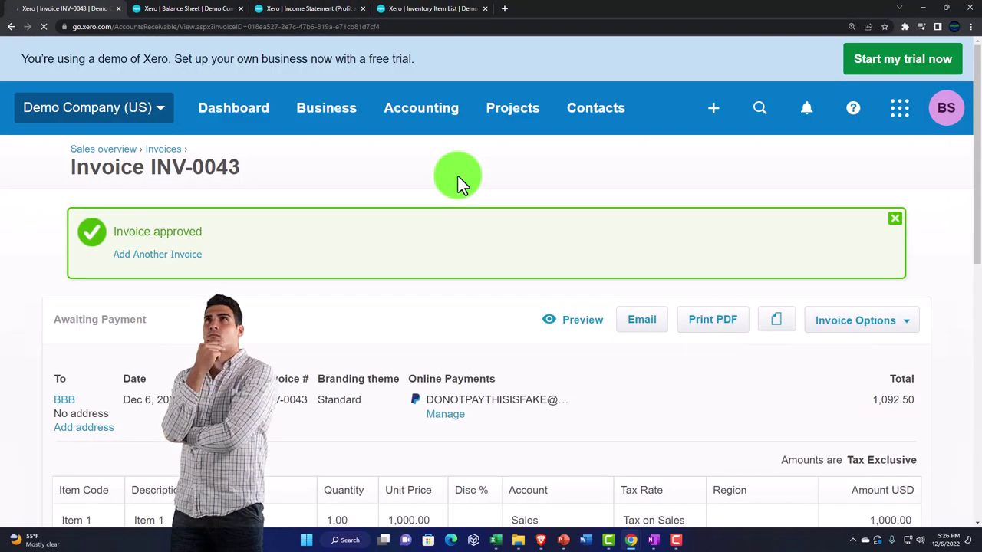
Switch to the Excel worksheet and replace the reversing entry's Sales label in cell E8 with Bad Debt
{"action": "left_click", "coordinate": [497, 546]}
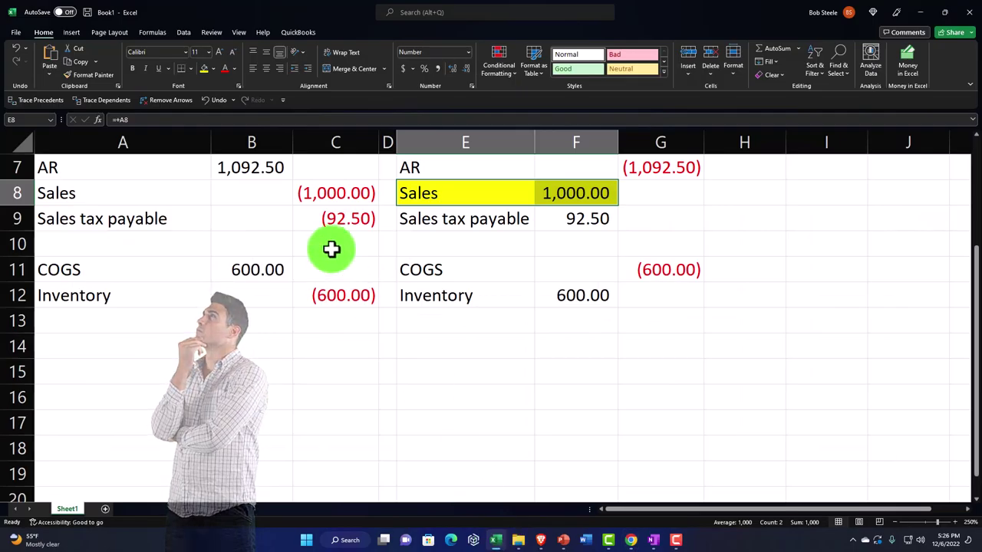
{"action": "left_click_drag", "start_coordinate": [135, 167], "coordinate": [298, 309]}
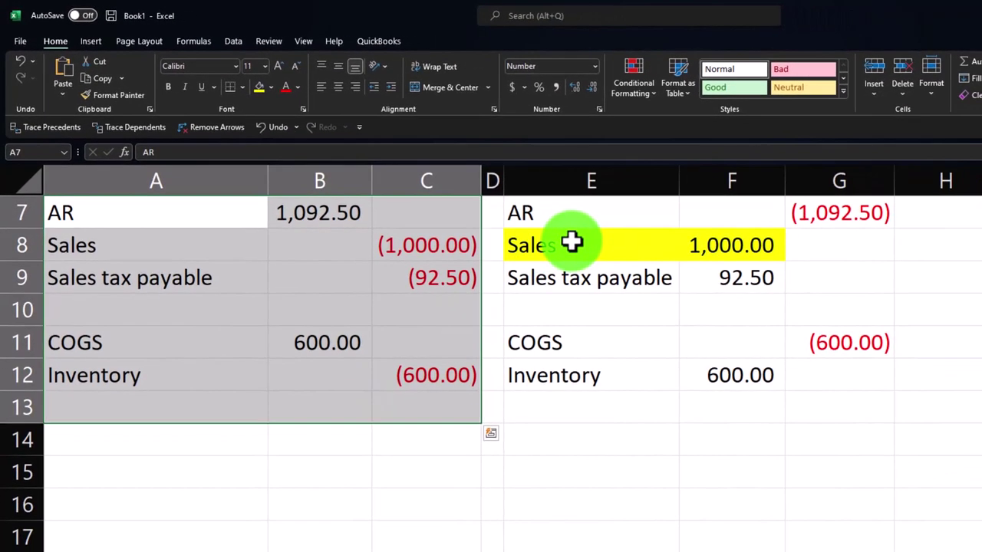
{"action": "left_click", "coordinate": [564, 240]}
{"action": "type", "text": "=+A8"}
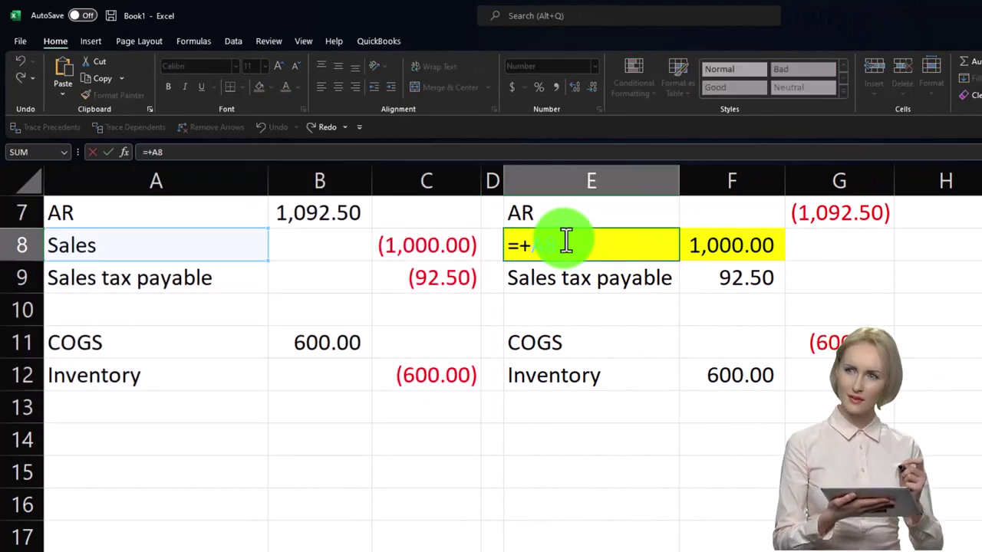
{"action": "key", "text": "Return"}
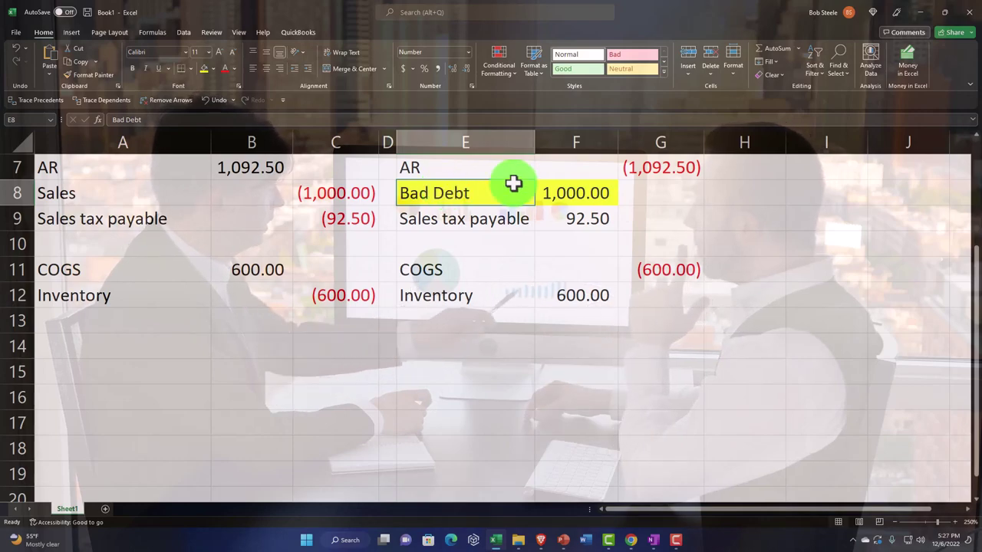
Switch back to Xero and open BBB's invoice INV-0043 from the invoices list
{"action": "left_click", "coordinate": [921, 13]}
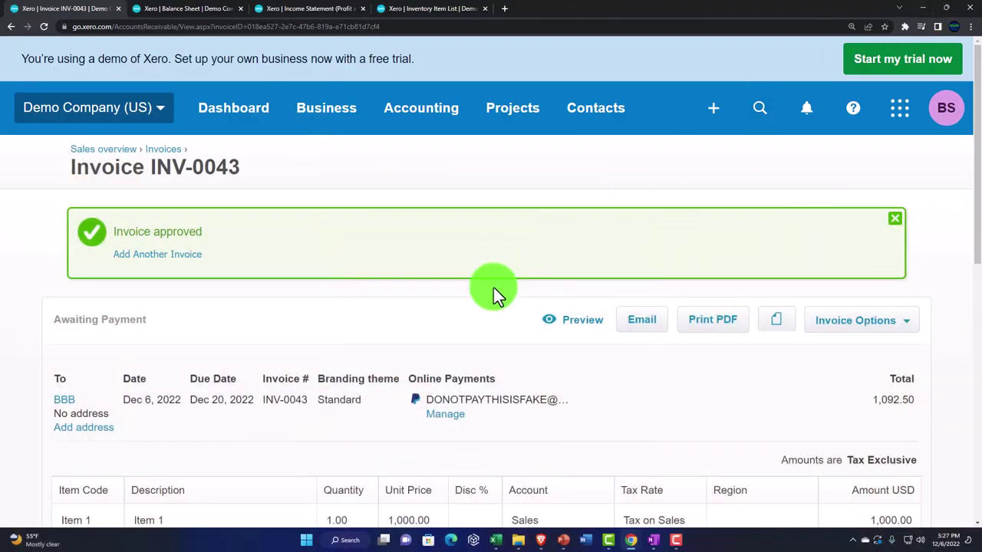
{"action": "scroll", "coordinate": [493, 290], "scroll_direction": "down", "scroll_amount": 2}
{"action": "scroll", "coordinate": [493, 287], "scroll_direction": "up", "scroll_amount": 2}
{"action": "left_click", "coordinate": [336, 127]}
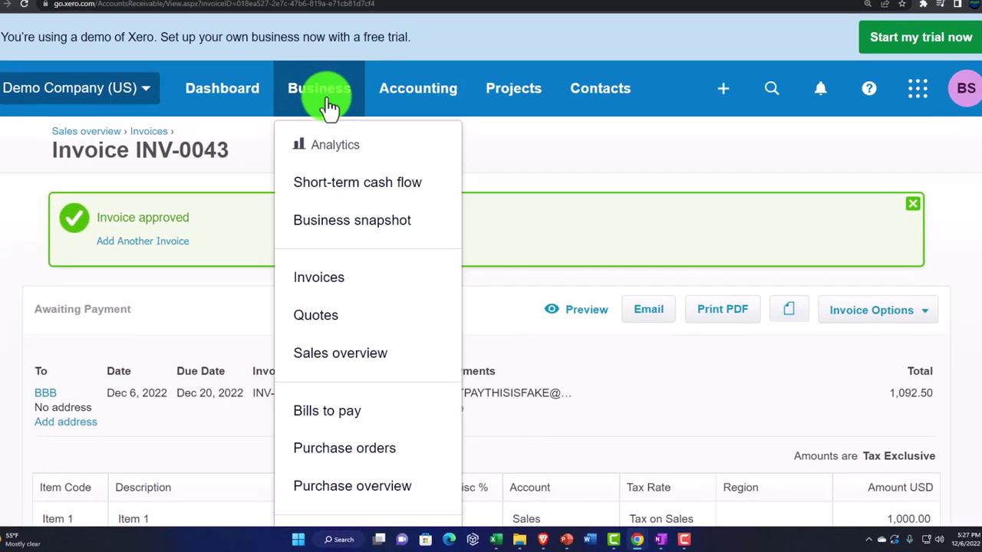
{"action": "left_click", "coordinate": [353, 291]}
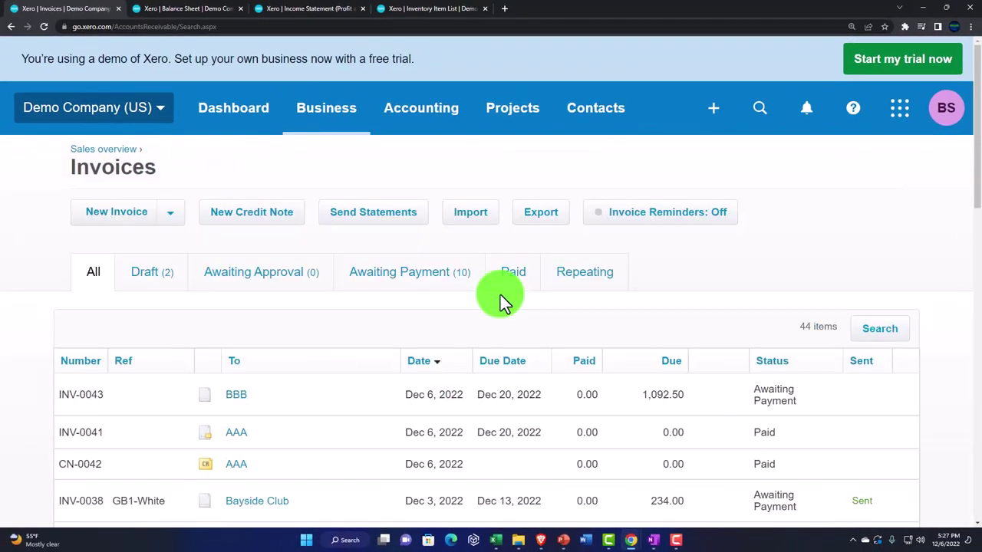
{"action": "scroll", "coordinate": [501, 299], "scroll_direction": "down", "scroll_amount": 2}
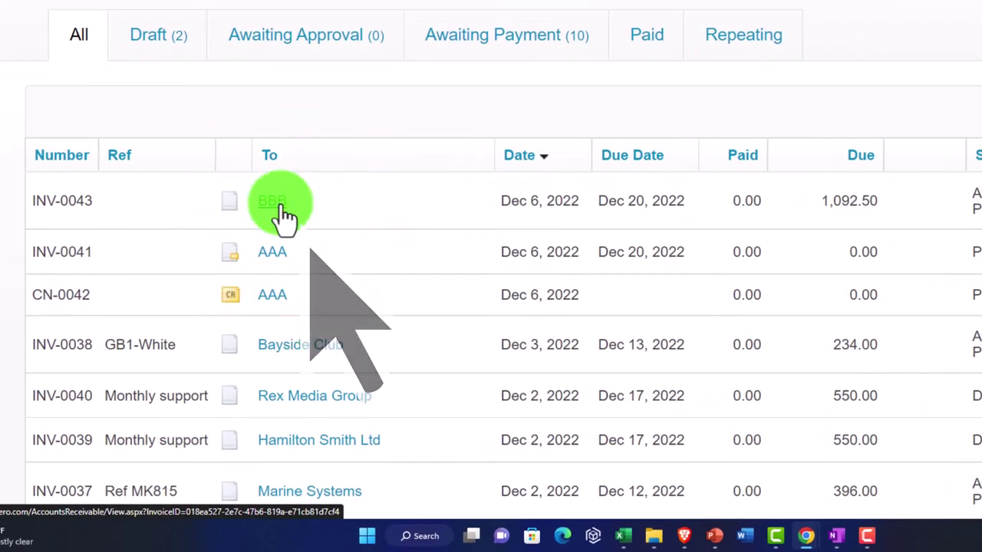
{"action": "left_click", "coordinate": [275, 203]}
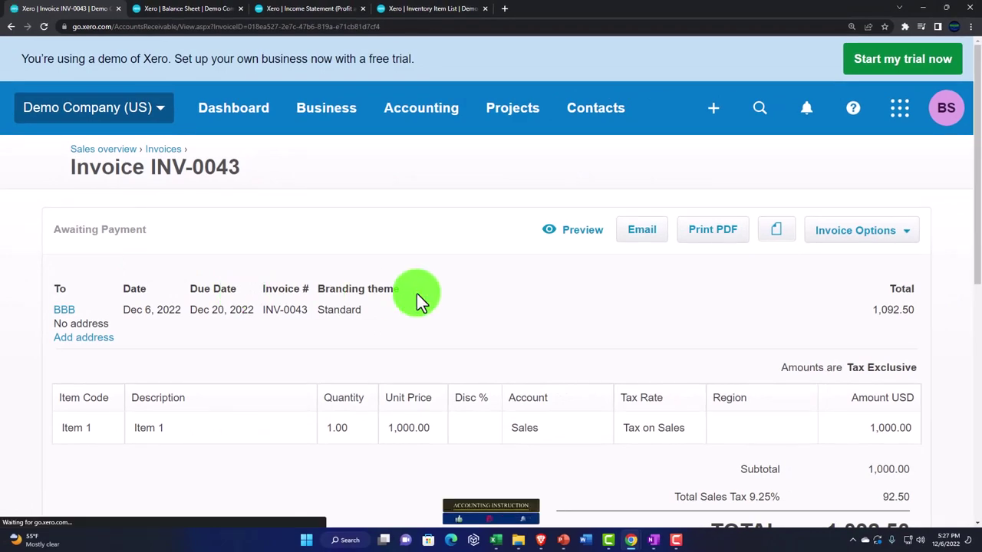
Add a credit note to BBB's invoice INV-0043
{"action": "scroll", "coordinate": [417, 299], "scroll_direction": "down", "scroll_amount": 1}
{"action": "scroll", "coordinate": [416, 293], "scroll_direction": "down", "scroll_amount": 1}
{"action": "left_click", "coordinate": [860, 154]}
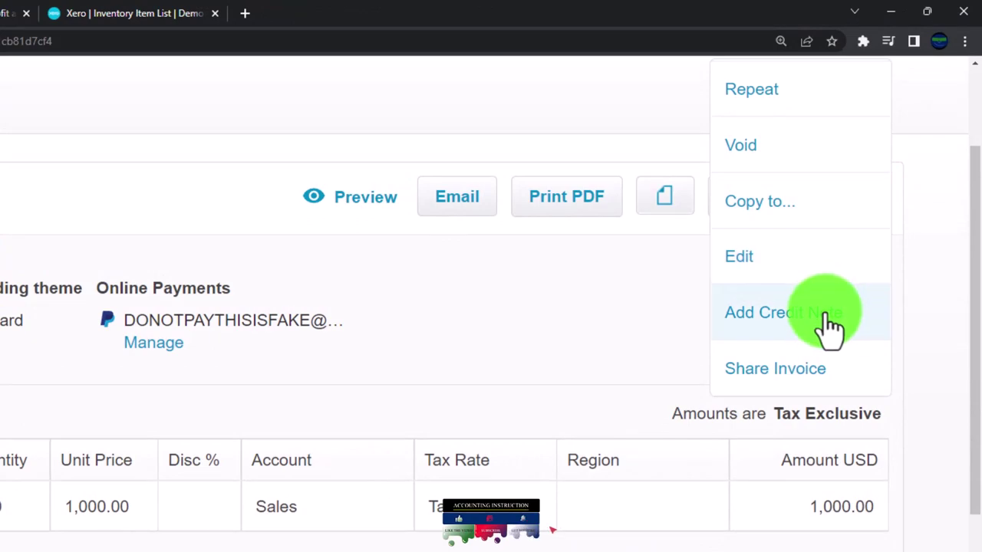
{"action": "left_click", "coordinate": [829, 314]}
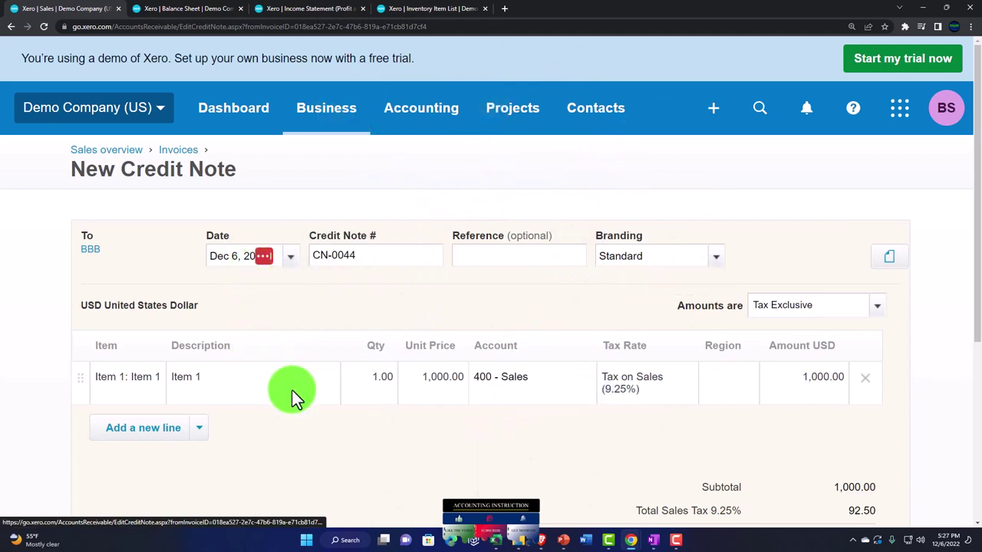
Start adding a new account for the Item 1 line of BBB's credit note
{"action": "scroll", "coordinate": [292, 391], "scroll_direction": "down", "scroll_amount": 1}
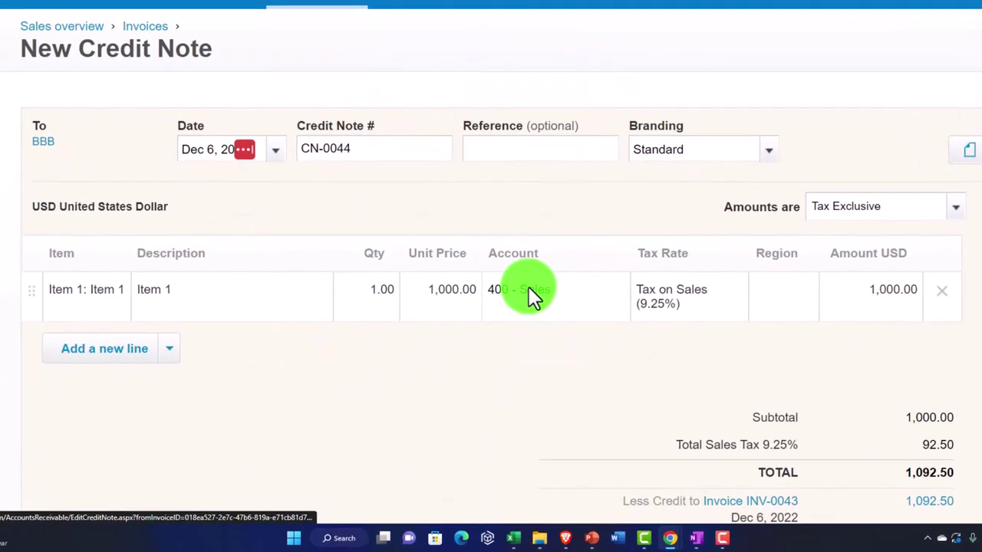
{"action": "left_click", "coordinate": [528, 290]}
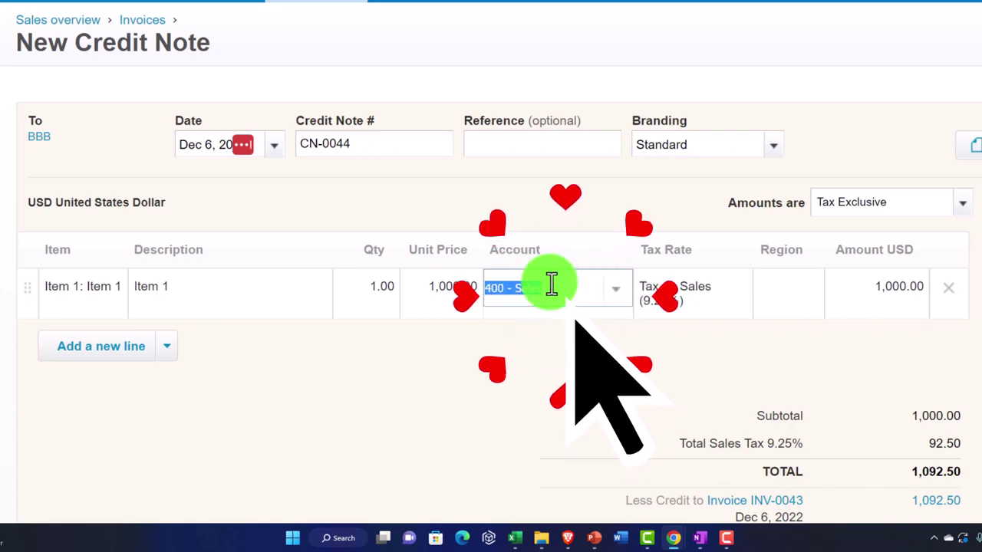
{"action": "left_click", "coordinate": [613, 298]}
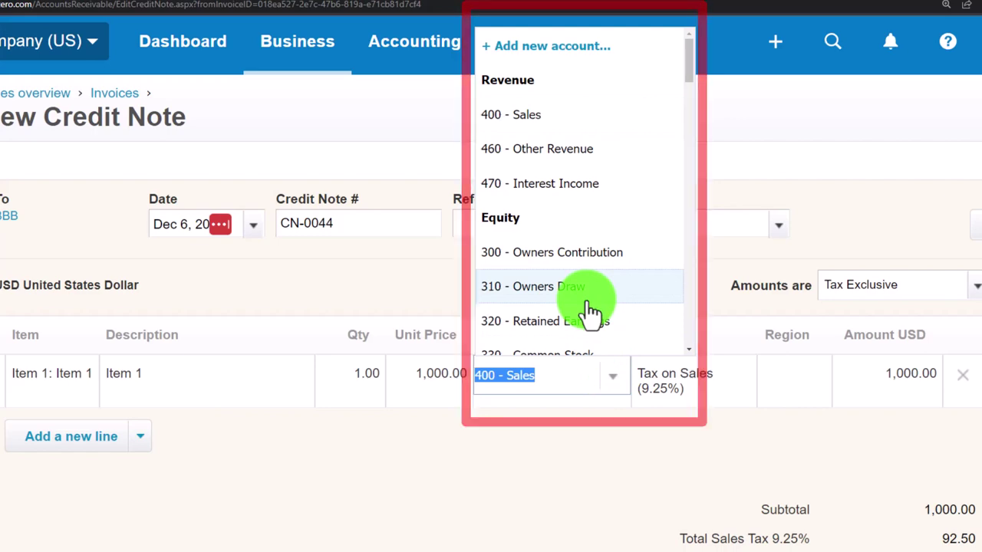
{"action": "scroll", "coordinate": [591, 311], "scroll_direction": "down", "scroll_amount": 6}
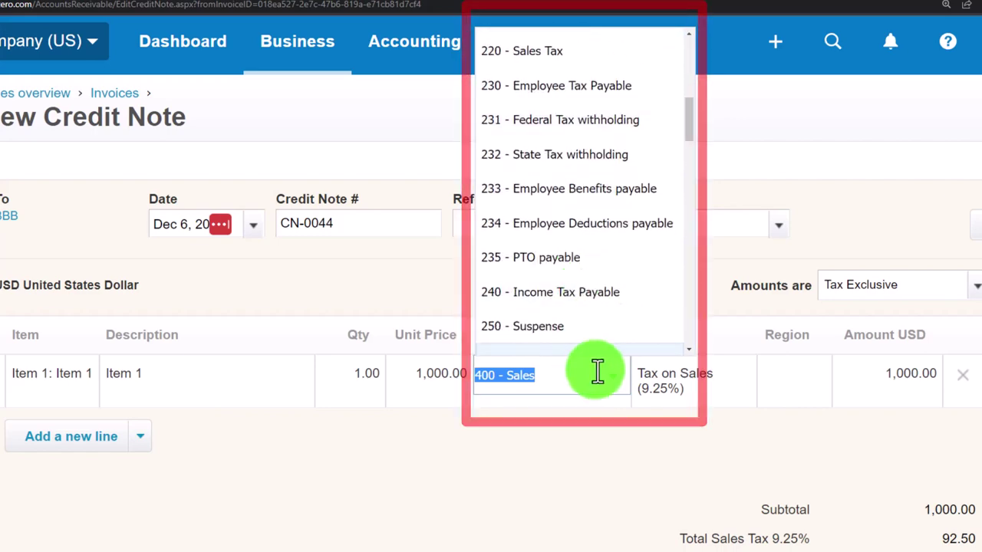
{"action": "scroll", "coordinate": [571, 285], "scroll_direction": "up", "scroll_amount": 6}
{"action": "left_click", "coordinate": [537, 47]}
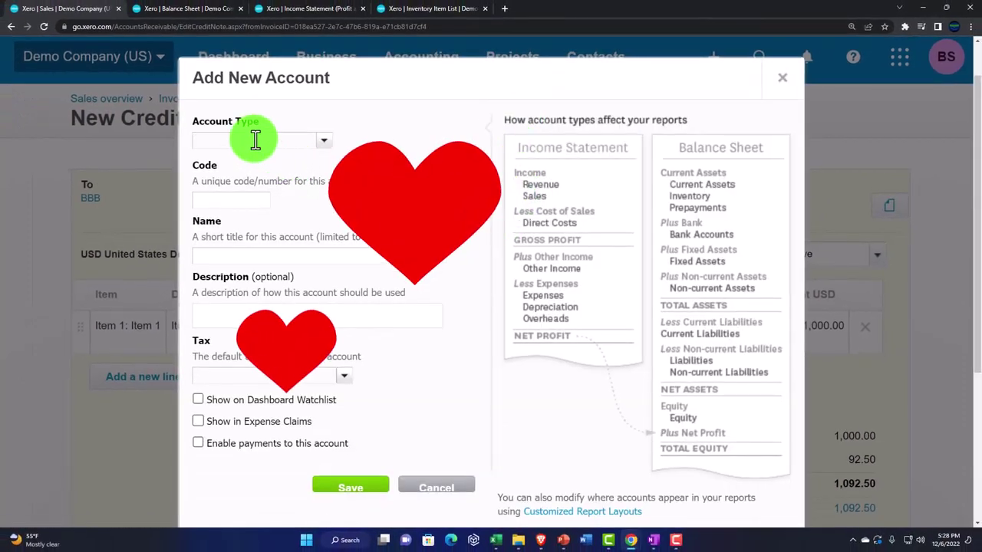
Choose Expense as the new account's type
{"action": "left_click", "coordinate": [324, 145]}
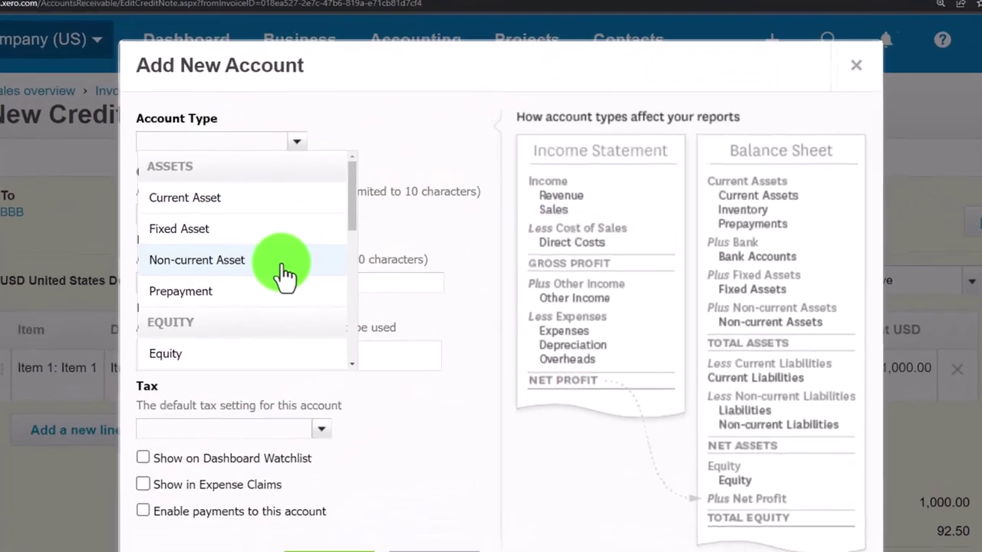
{"action": "scroll", "coordinate": [285, 277], "scroll_direction": "down", "scroll_amount": 4}
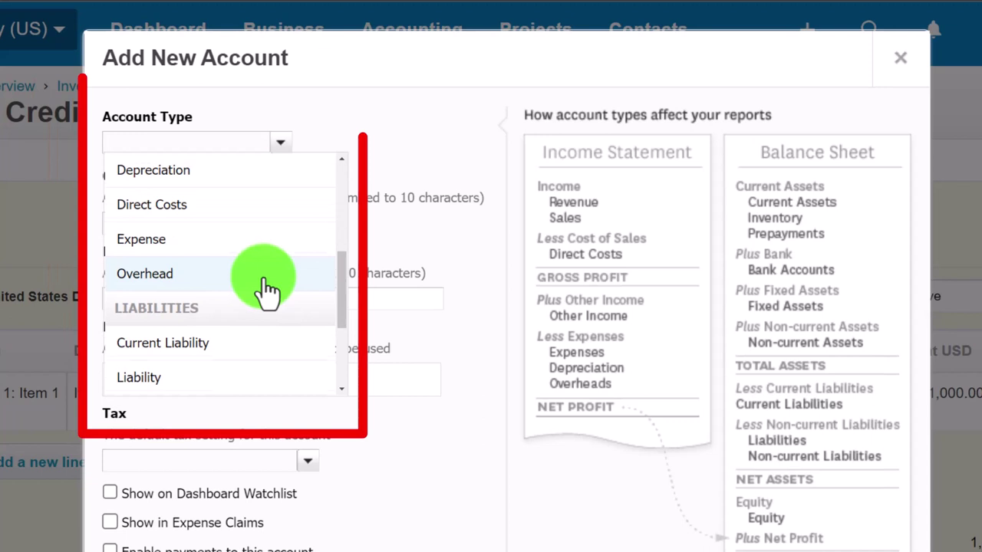
{"action": "scroll", "coordinate": [263, 280], "scroll_direction": "down", "scroll_amount": 3}
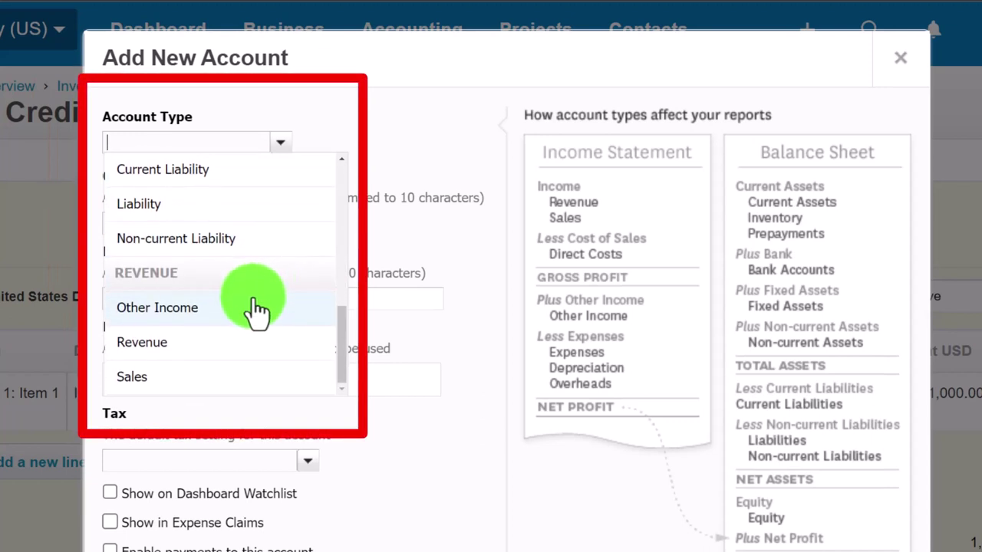
{"action": "scroll", "coordinate": [256, 292], "scroll_direction": "up", "scroll_amount": 5}
{"action": "scroll", "coordinate": [230, 307], "scroll_direction": "down", "scroll_amount": 2}
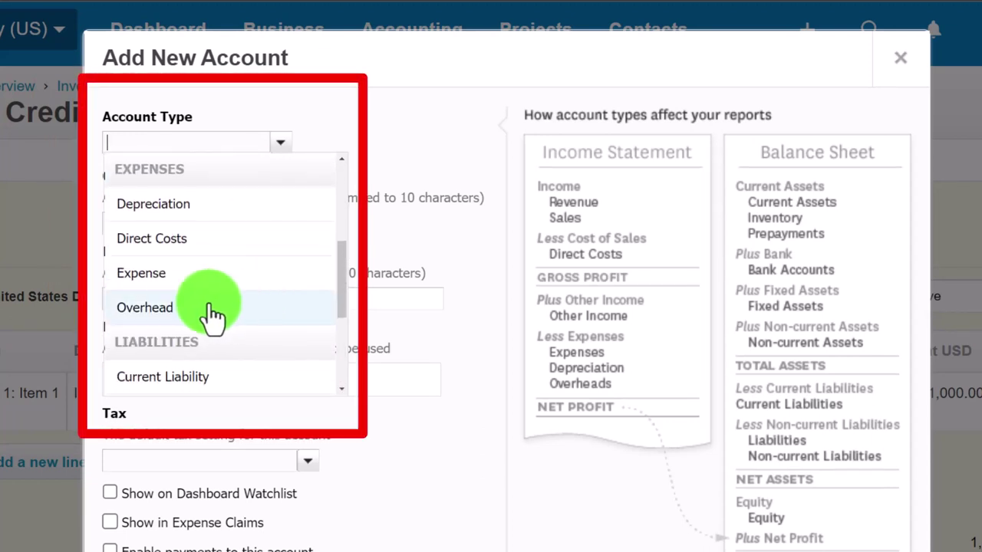
{"action": "left_click", "coordinate": [170, 276]}
Give the new account code 641, Bad Debt Expense as name and description, and Tax Exempt (0%) as default tax, and save it
{"action": "left_click", "coordinate": [173, 225]}
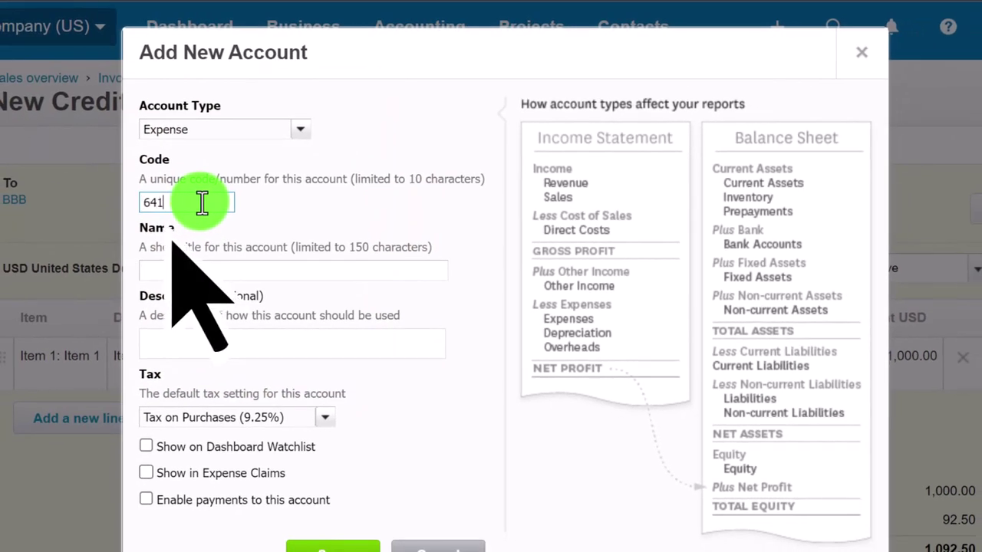
{"action": "type", "text": "641"}
{"action": "key", "text": "Tab"}
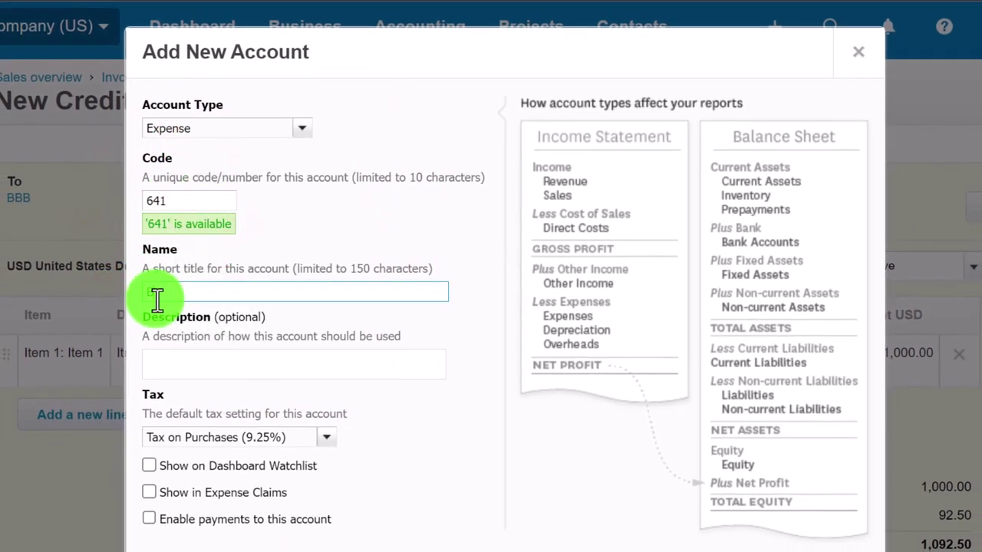
{"action": "type", "text": "Bad Debt Exp"}
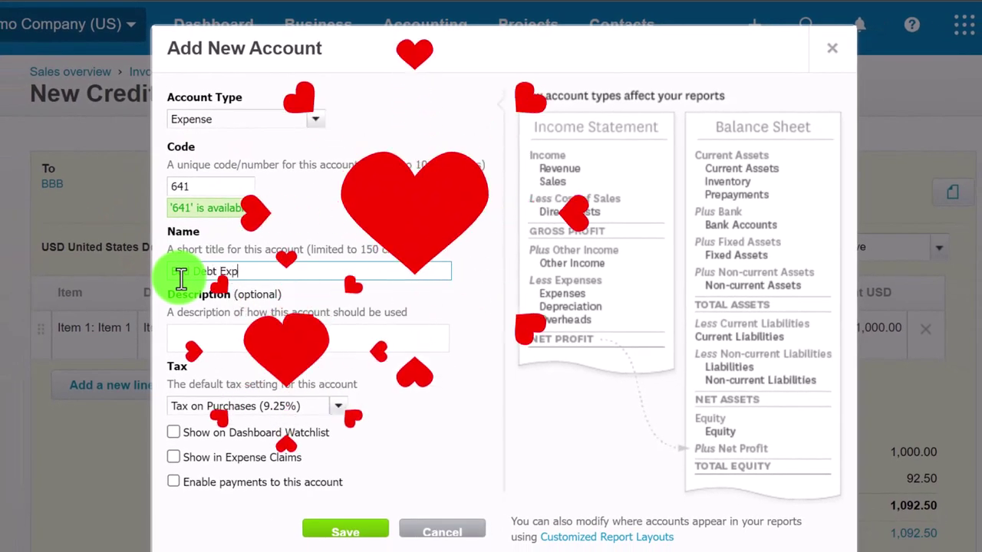
{"action": "type", "text": "ense"}
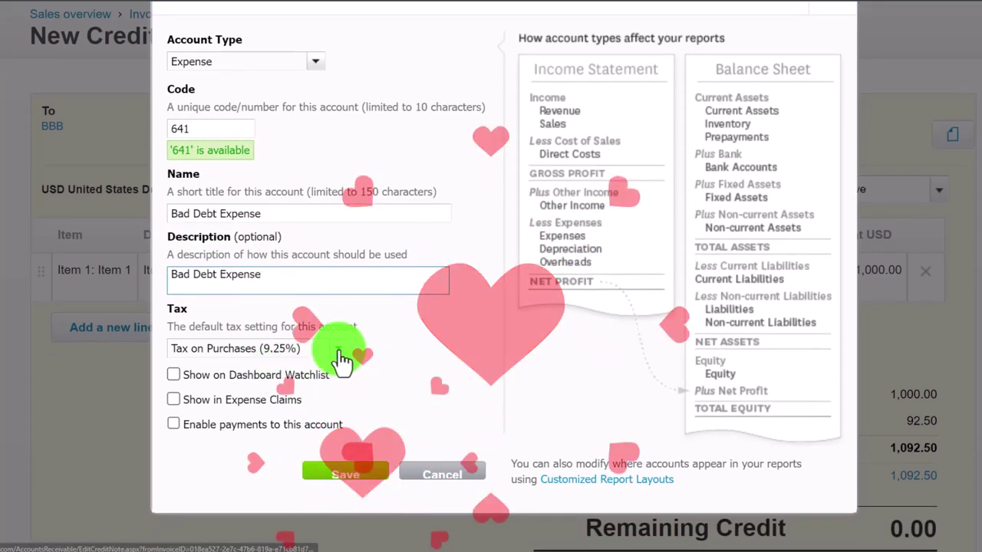
{"action": "left_click", "coordinate": [337, 406]}
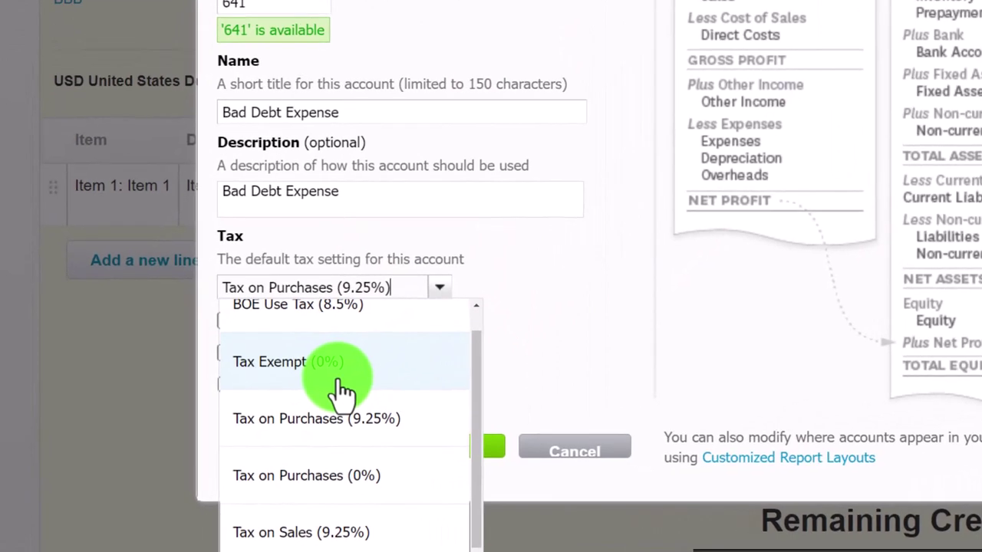
{"action": "left_click", "coordinate": [338, 381]}
{"action": "left_click", "coordinate": [468, 448]}
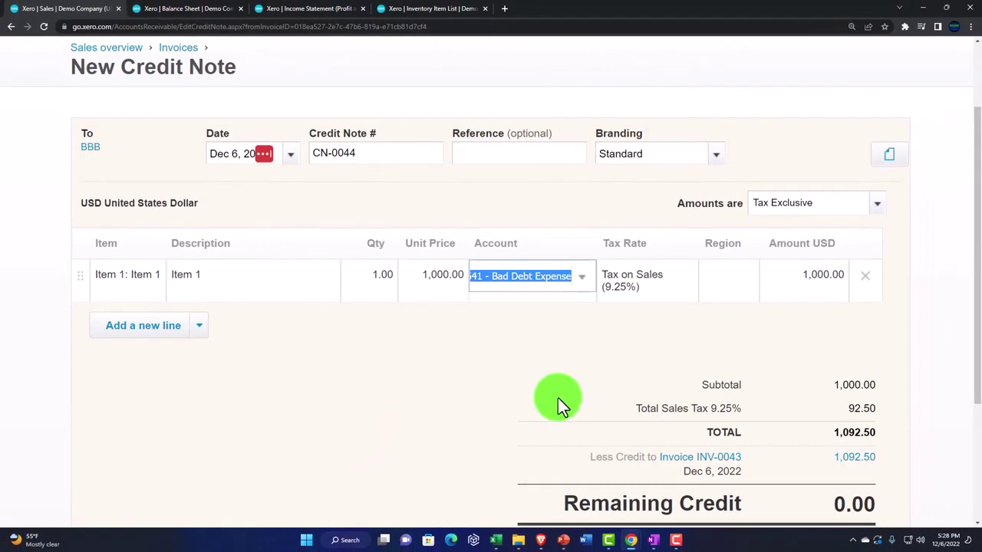
Approve BBB's credit note CN-0044 with Item 1 assigned to 641 - Bad Debt Expense
{"action": "scroll", "coordinate": [406, 403], "scroll_direction": "down", "scroll_amount": 1}
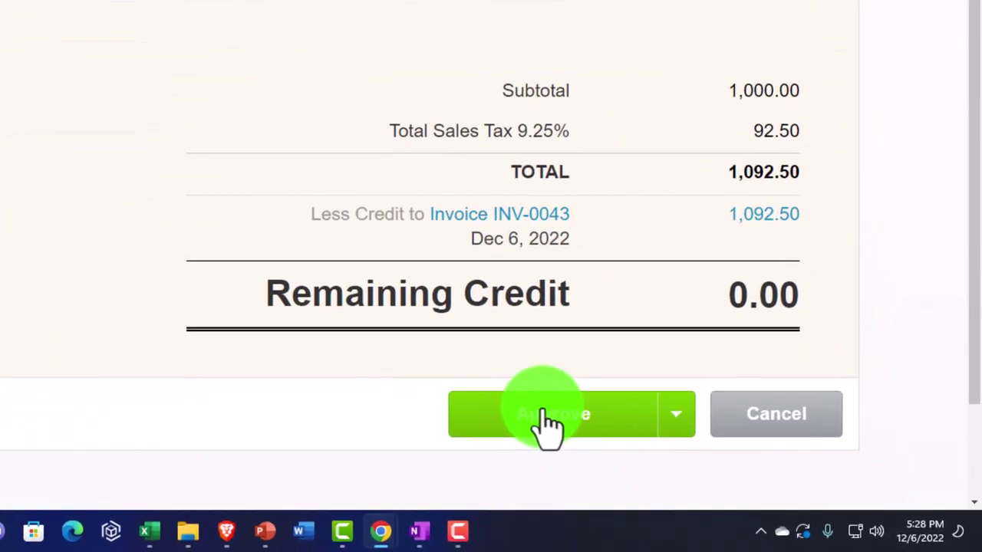
{"action": "left_click", "coordinate": [547, 420]}
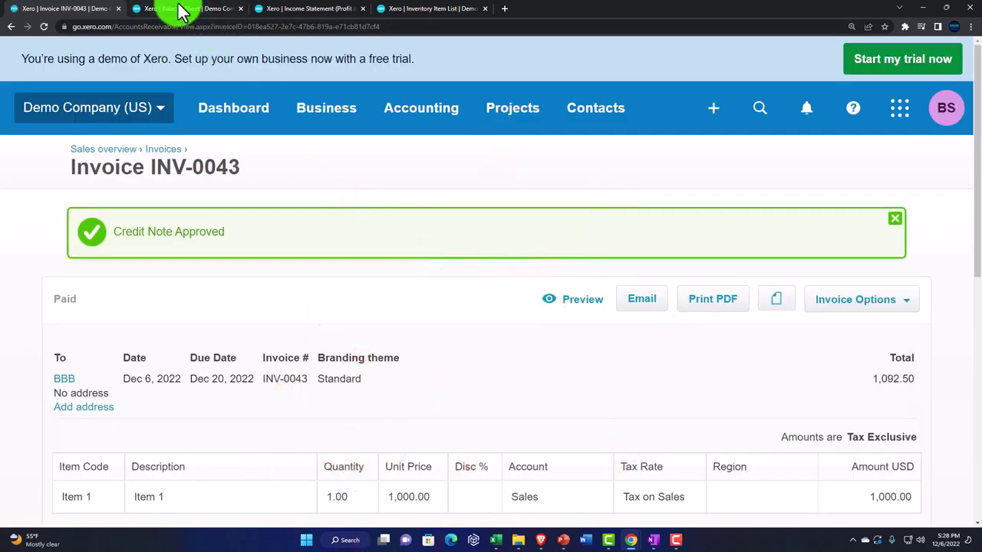
Update the Balance Sheet report and examine its current assets
{"action": "left_click", "coordinate": [176, 8]}
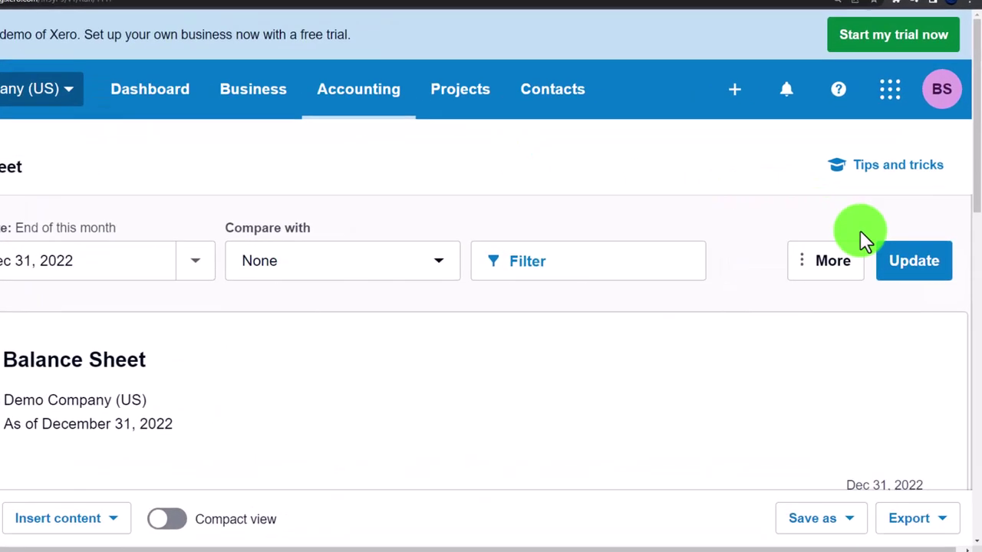
{"action": "left_click", "coordinate": [890, 257]}
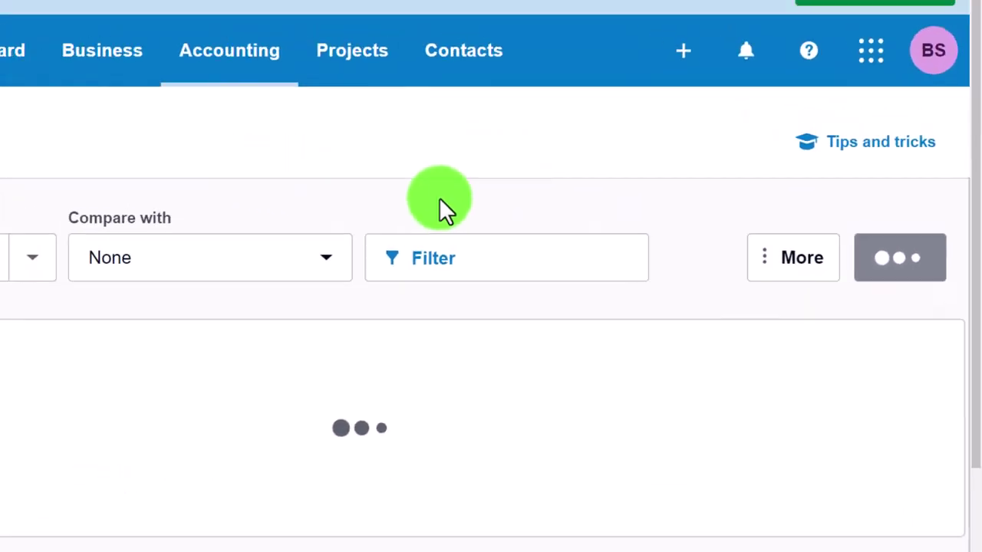
{"action": "scroll", "coordinate": [262, 174], "scroll_direction": "down", "scroll_amount": 3}
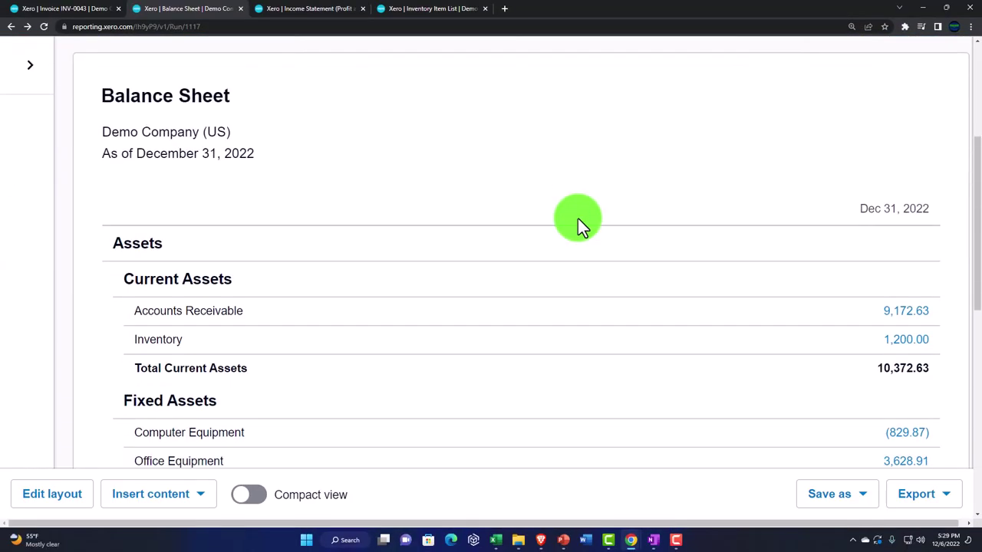
{"action": "scroll", "coordinate": [578, 218], "scroll_direction": "down", "scroll_amount": 2}
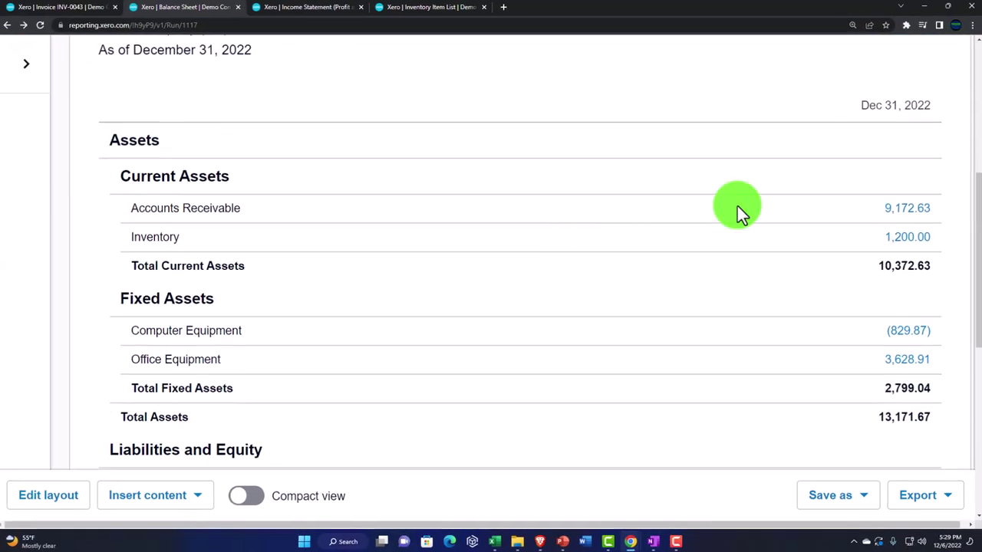
Open the Accounts Receivable transactions from the Balance Sheet and examine the Dec 6 entries for BBB's invoice and credit note
{"action": "left_click", "coordinate": [930, 201]}
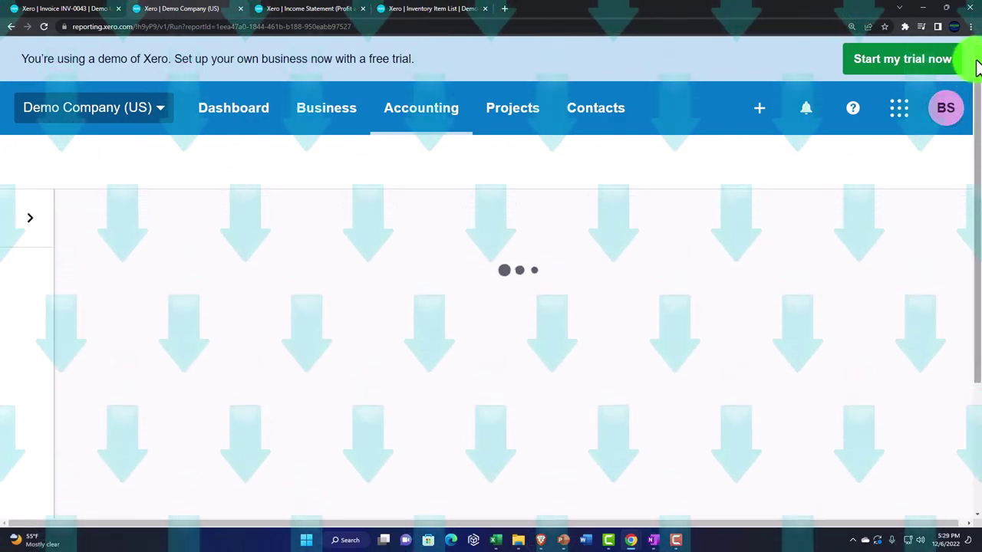
{"action": "left_click_drag", "start_coordinate": [978, 67], "coordinate": [972, 463]}
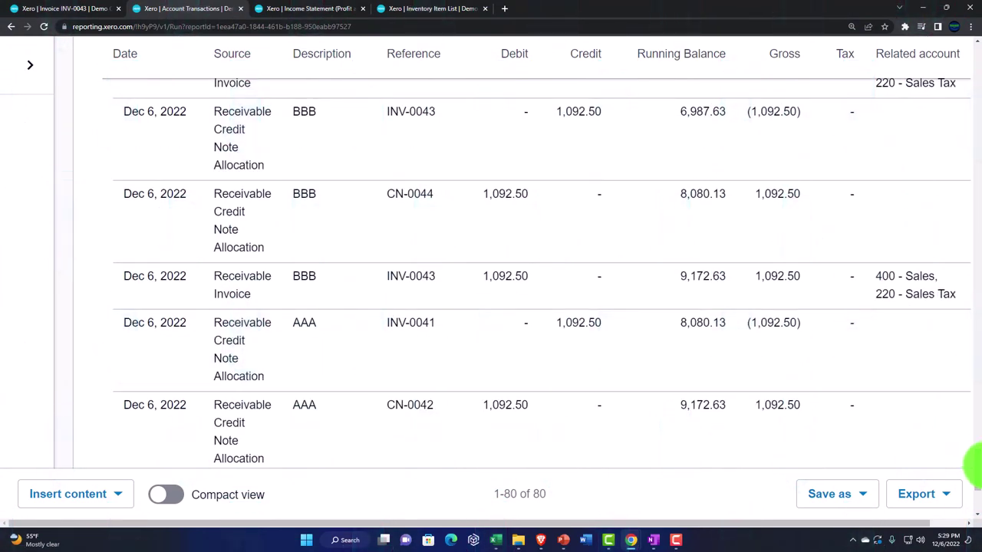
{"action": "scroll", "coordinate": [809, 381], "scroll_direction": "down", "scroll_amount": 2}
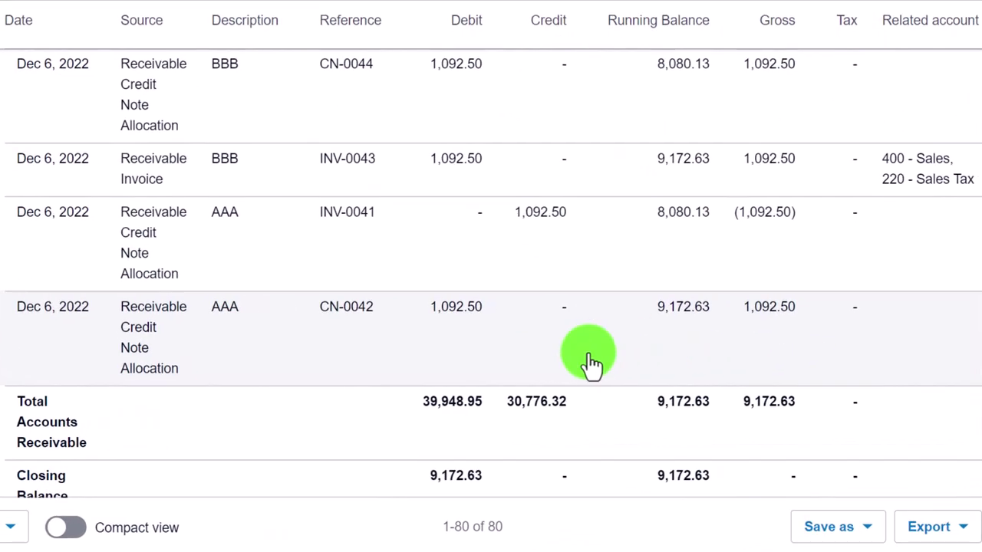
{"action": "scroll", "coordinate": [546, 332], "scroll_direction": "up", "scroll_amount": 2}
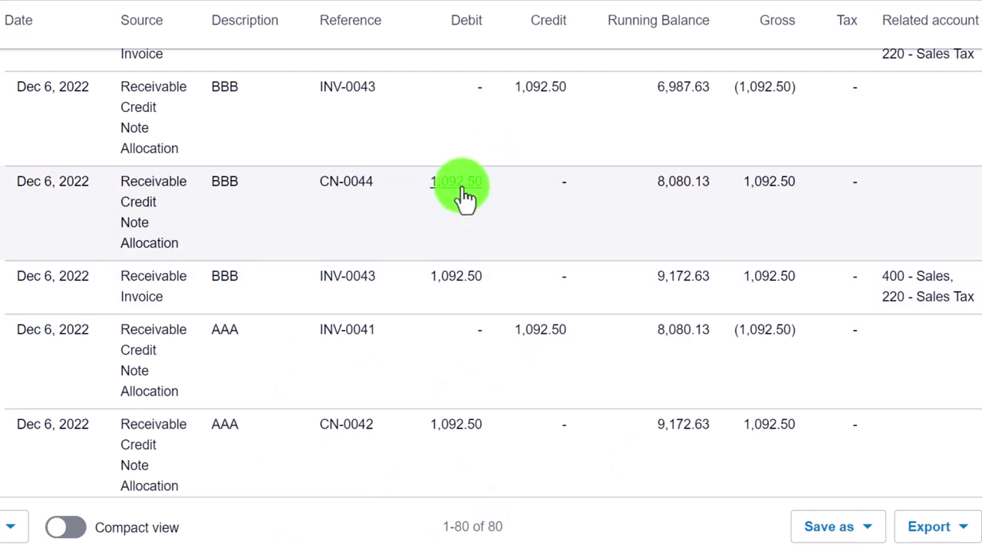
{"action": "scroll", "coordinate": [499, 205], "scroll_direction": "up", "scroll_amount": 3}
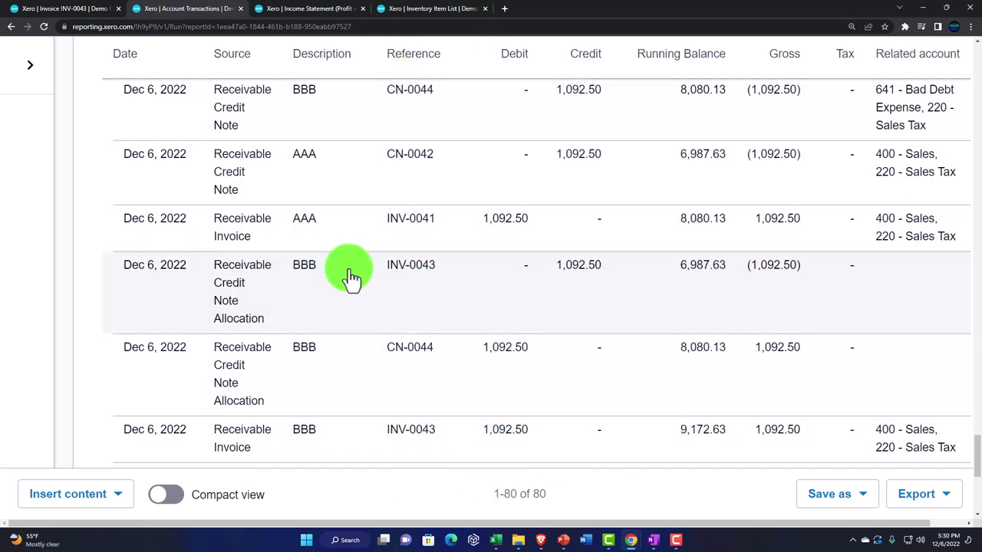
{"action": "scroll", "coordinate": [332, 422], "scroll_direction": "down", "scroll_amount": 1}
{"action": "scroll", "coordinate": [355, 432], "scroll_direction": "up", "scroll_amount": 10}
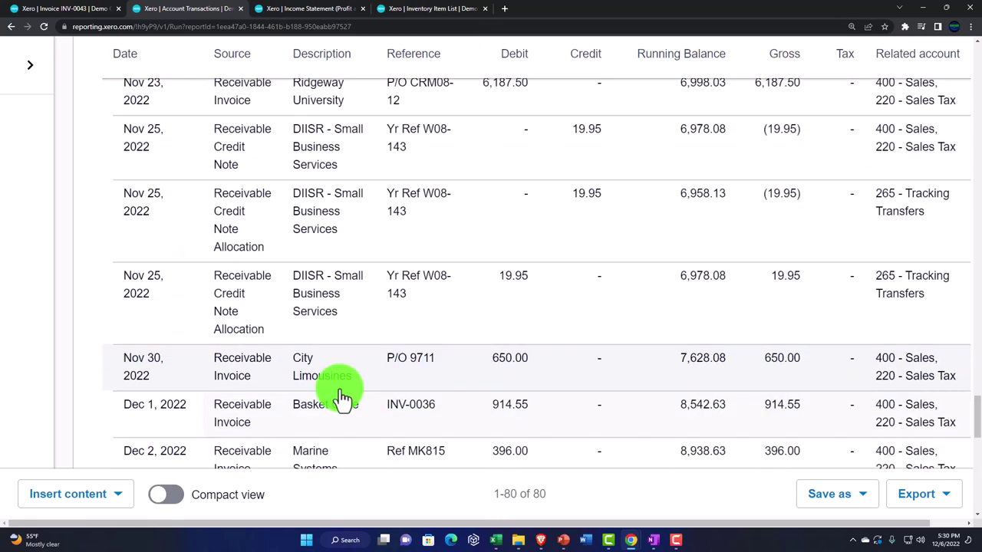
{"action": "scroll", "coordinate": [314, 376], "scroll_direction": "up", "scroll_amount": 3}
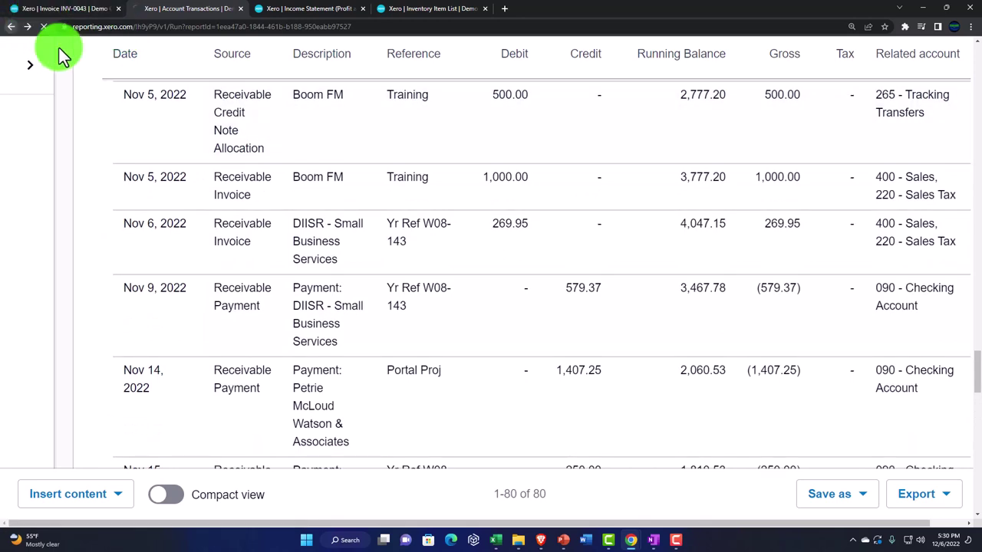
Update the Income Statement report and examine its Sales, Cost of Goods Sold and Bad Debt Expense lines
{"action": "left_click", "coordinate": [294, 9]}
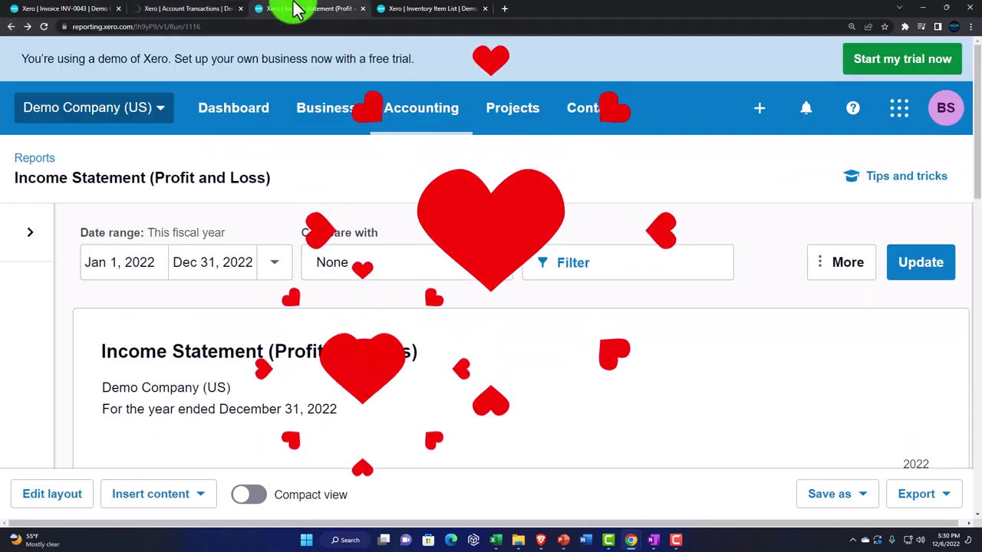
{"action": "left_click", "coordinate": [924, 263]}
{"action": "scroll", "coordinate": [516, 269], "scroll_direction": "down", "scroll_amount": 5}
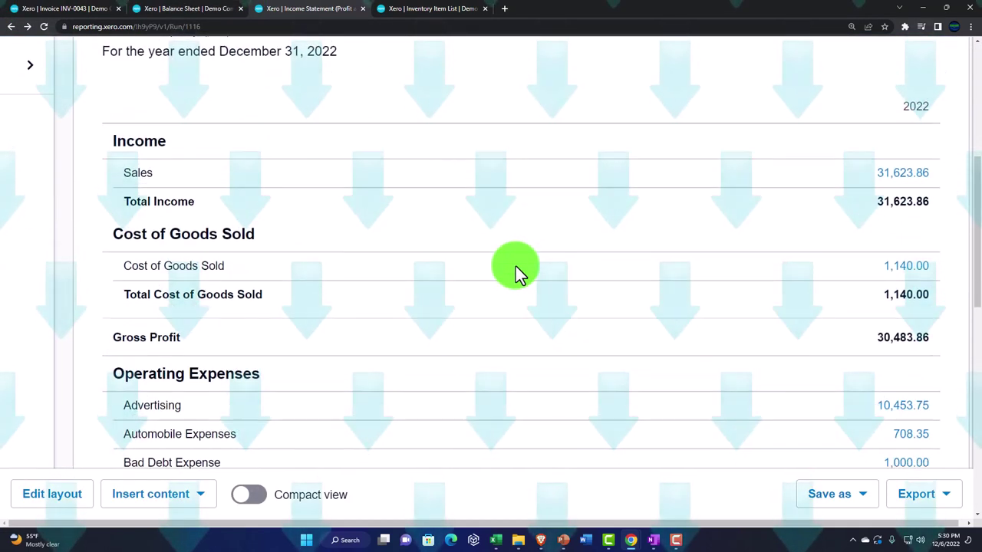
{"action": "scroll", "coordinate": [516, 269], "scroll_direction": "down", "scroll_amount": 1}
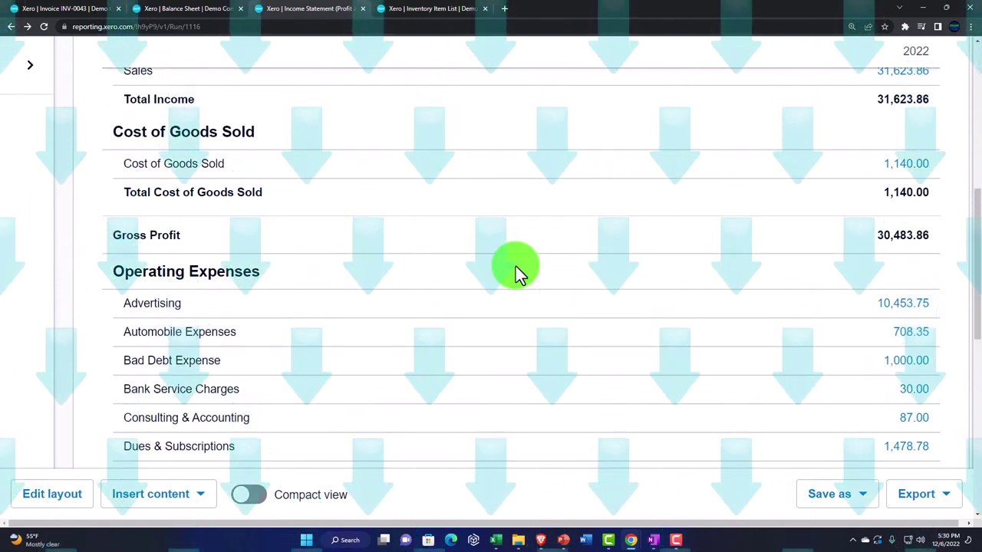
{"action": "scroll", "coordinate": [515, 268], "scroll_direction": "up", "scroll_amount": 2}
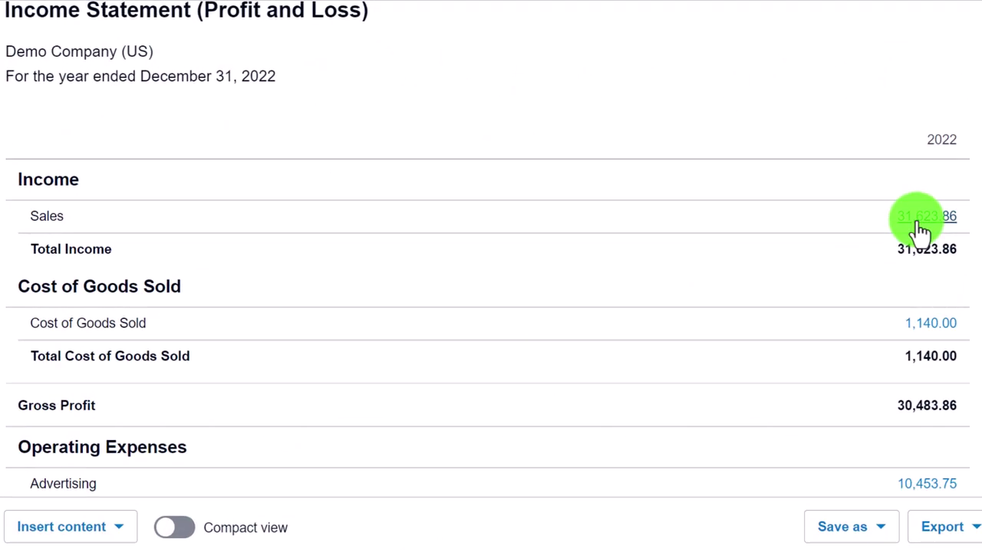
Open the Sales account transactions from the Income Statement and examine the Dec 6 entries for AAA and BBB
{"action": "left_click", "coordinate": [790, 217]}
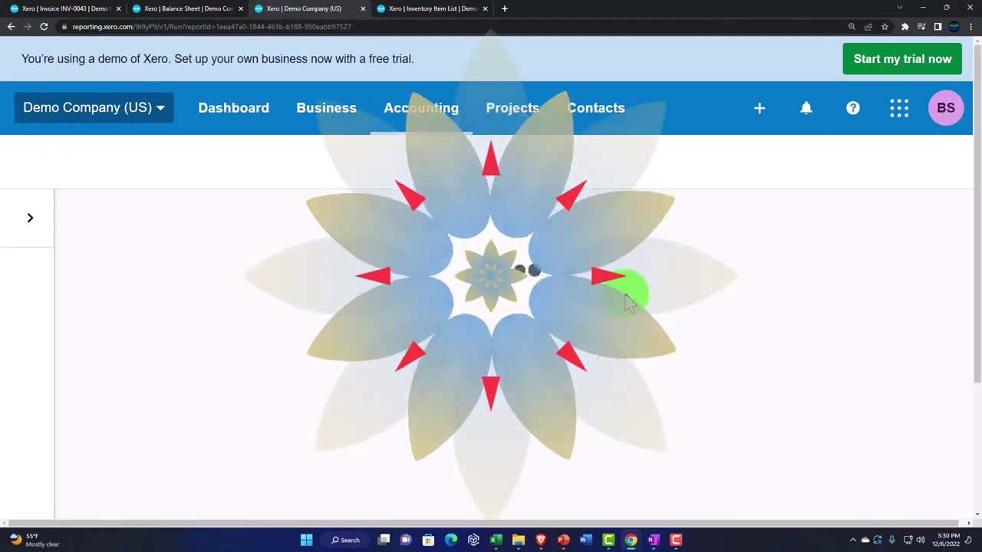
{"action": "scroll", "coordinate": [625, 294], "scroll_direction": "down", "scroll_amount": 2}
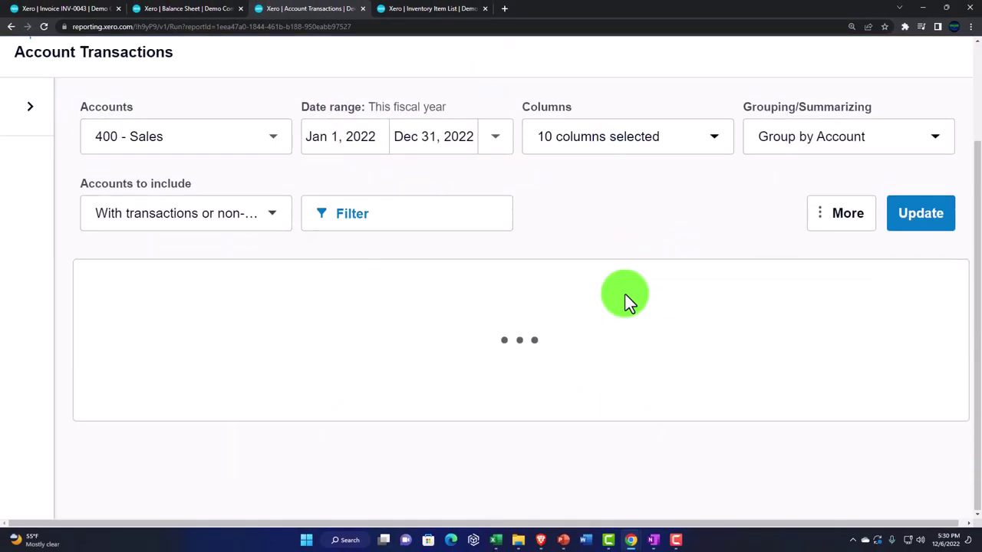
{"action": "scroll", "coordinate": [627, 295], "scroll_direction": "down", "scroll_amount": 3}
{"action": "left_click_drag", "start_coordinate": [968, 76], "coordinate": [943, 541]}
{"action": "scroll", "coordinate": [349, 341], "scroll_direction": "up", "scroll_amount": 2}
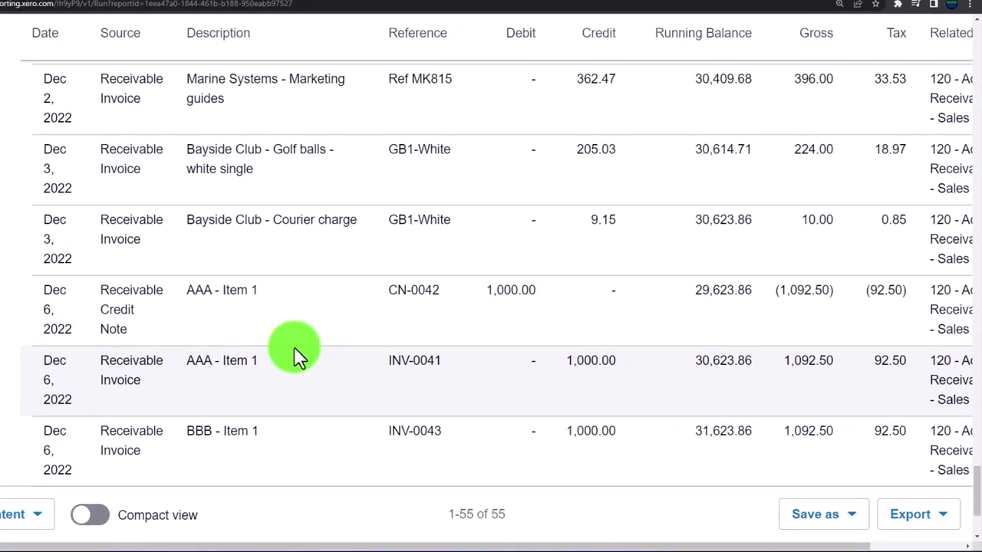
Return to the Income Statement, review its operating expenses and open the Bad Debt Expense account transactions
{"action": "scroll", "coordinate": [249, 448], "scroll_direction": "down", "scroll_amount": 1}
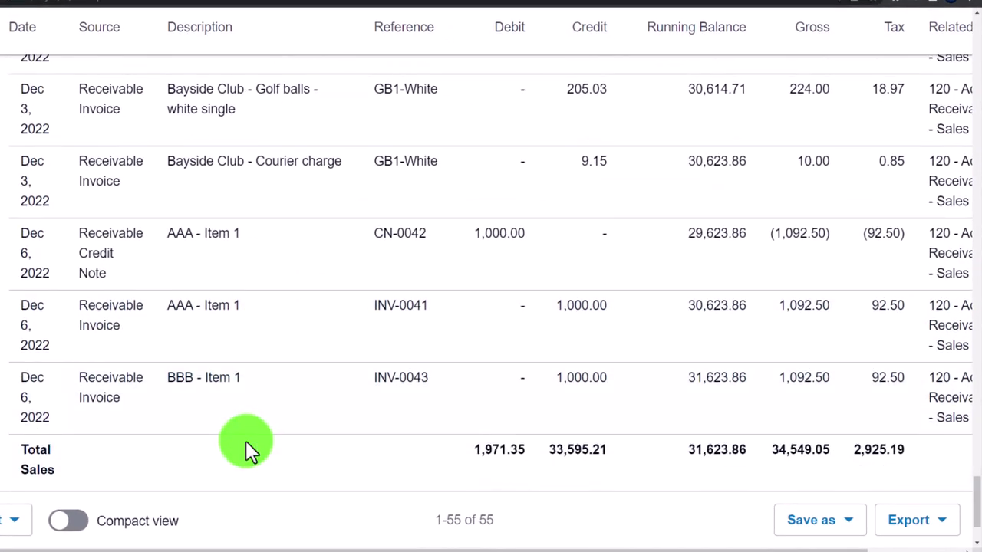
{"action": "scroll", "coordinate": [240, 414], "scroll_direction": "up", "scroll_amount": 6}
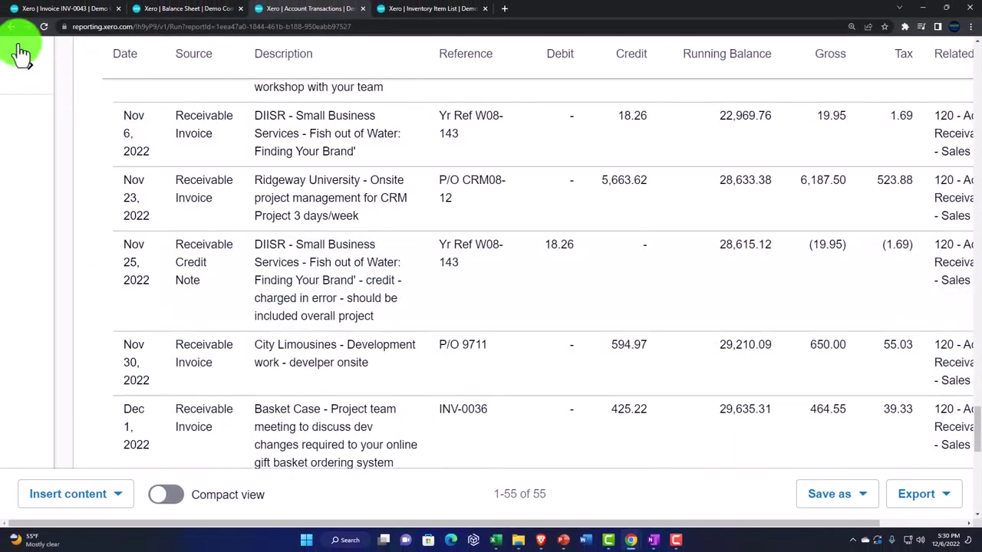
{"action": "left_click", "coordinate": [390, 194]}
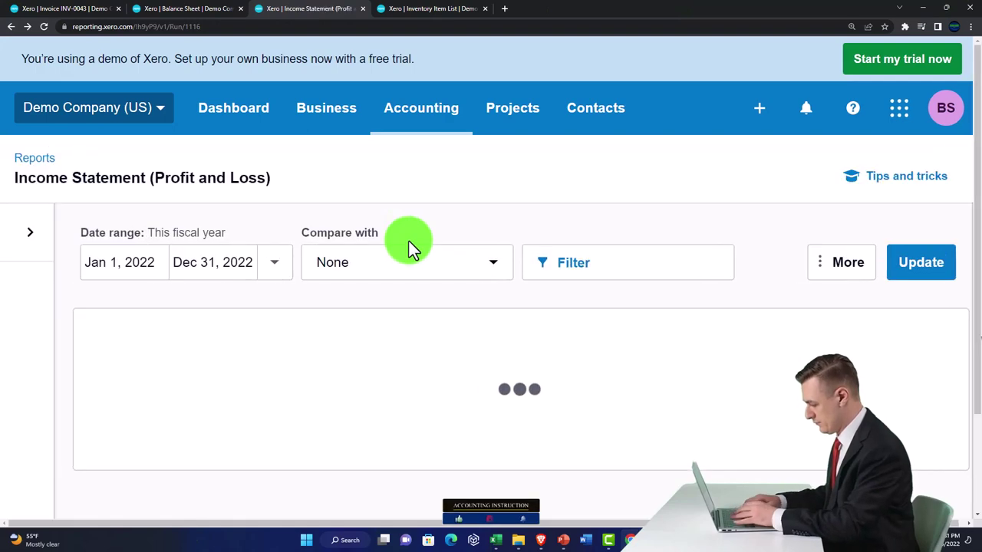
{"action": "scroll", "coordinate": [408, 240], "scroll_direction": "down", "scroll_amount": 8}
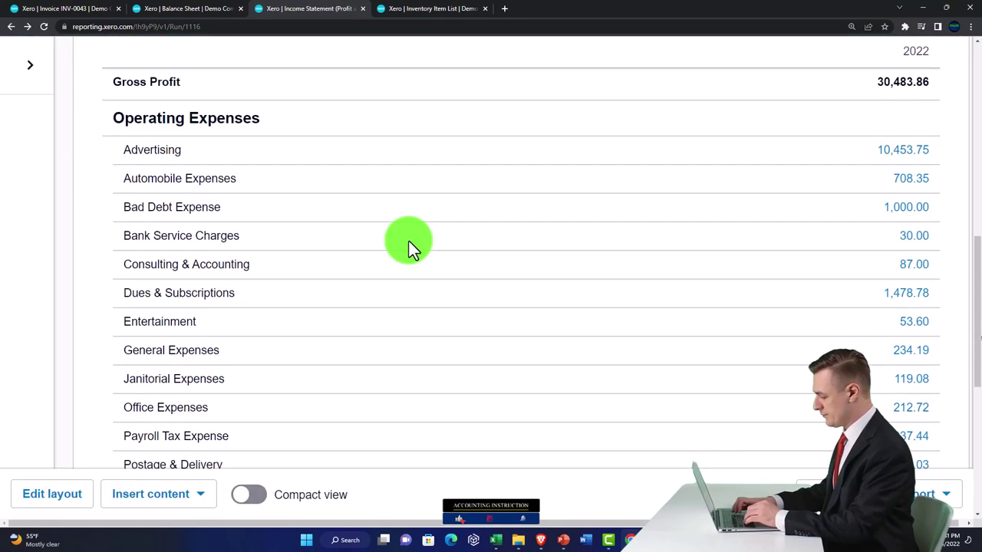
{"action": "scroll", "coordinate": [408, 240], "scroll_direction": "down", "scroll_amount": 5}
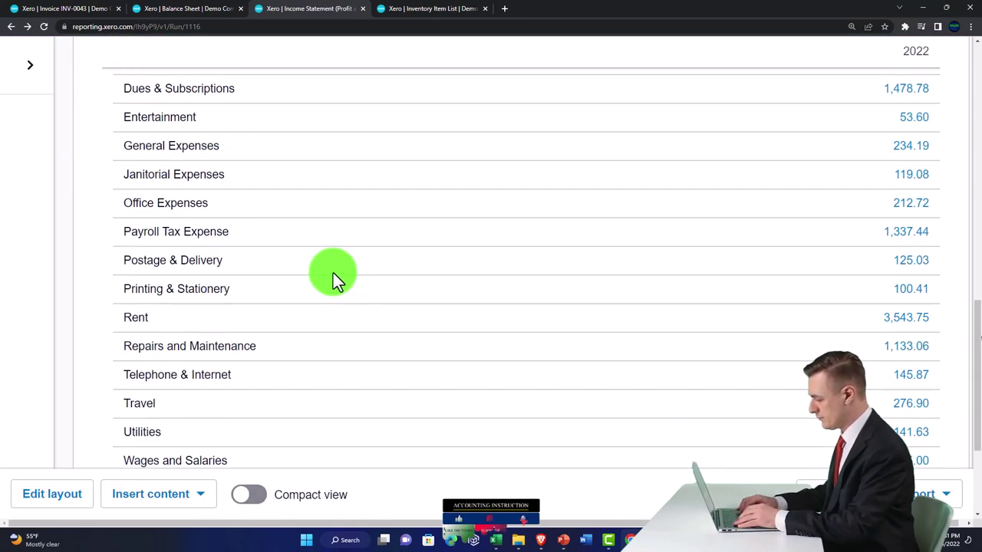
{"action": "scroll", "coordinate": [333, 274], "scroll_direction": "up", "scroll_amount": 4}
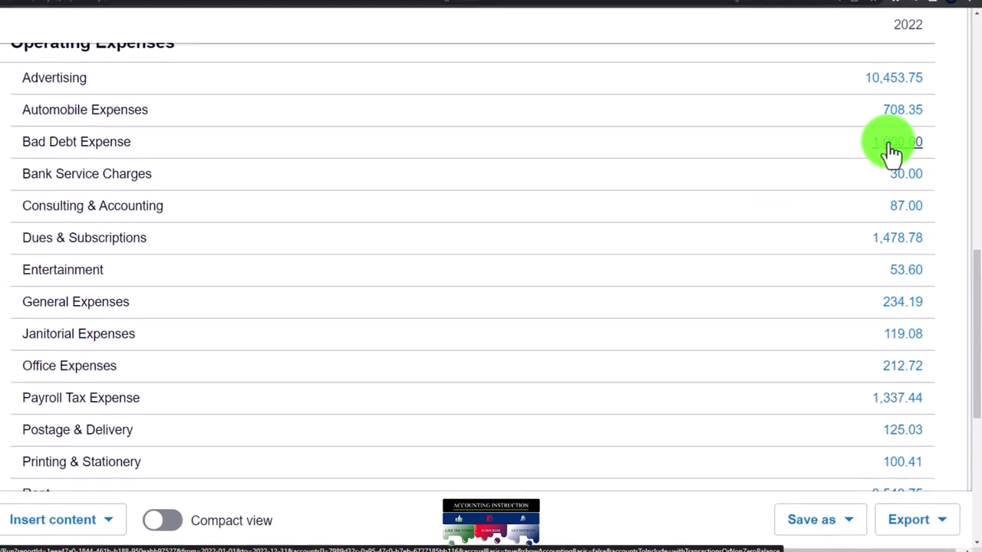
{"action": "left_click", "coordinate": [890, 146]}
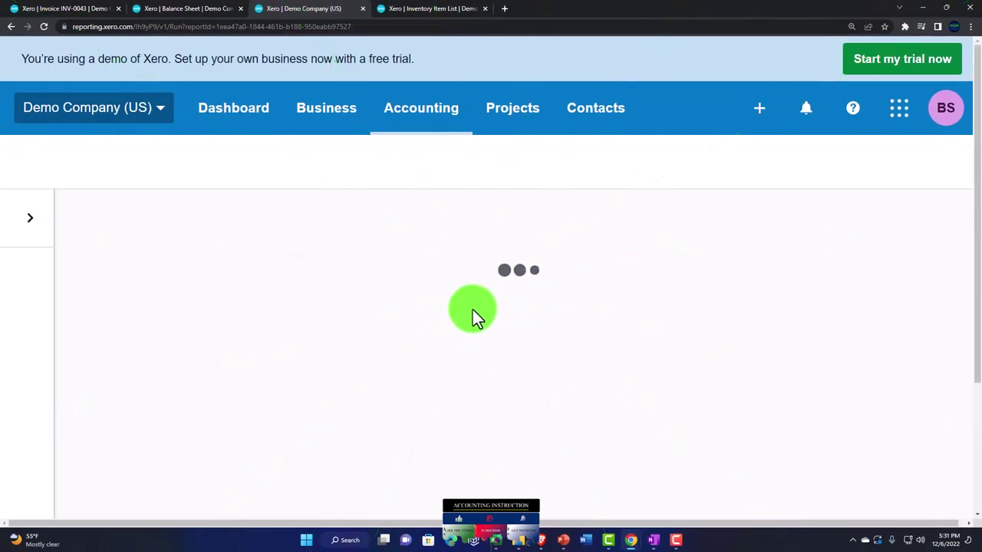
{"action": "left_click", "coordinate": [13, 29]}
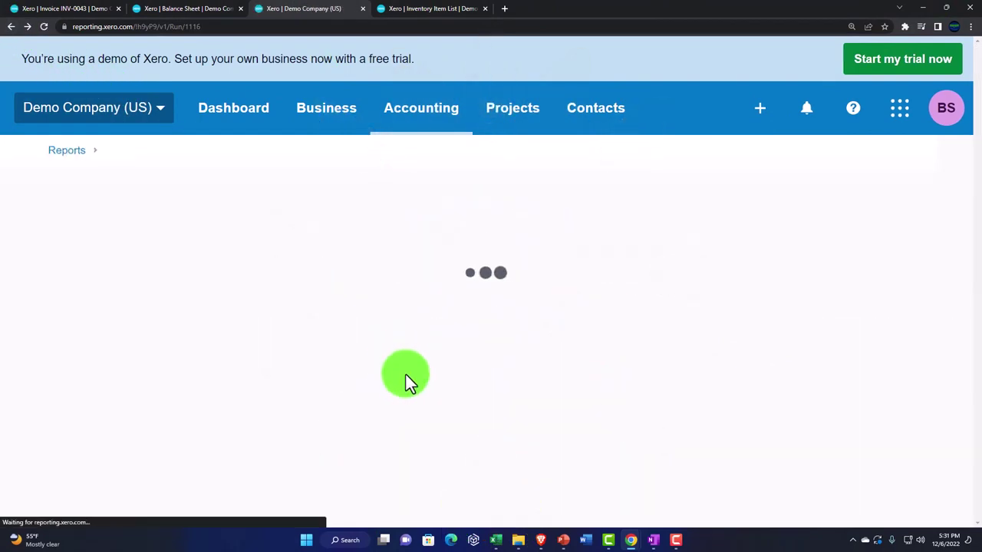
Reopen the Sales transactions from the Income Statement and examine the closing Dec 6 invoices and credit note against the account total
{"action": "scroll", "coordinate": [406, 375], "scroll_direction": "down", "scroll_amount": 1}
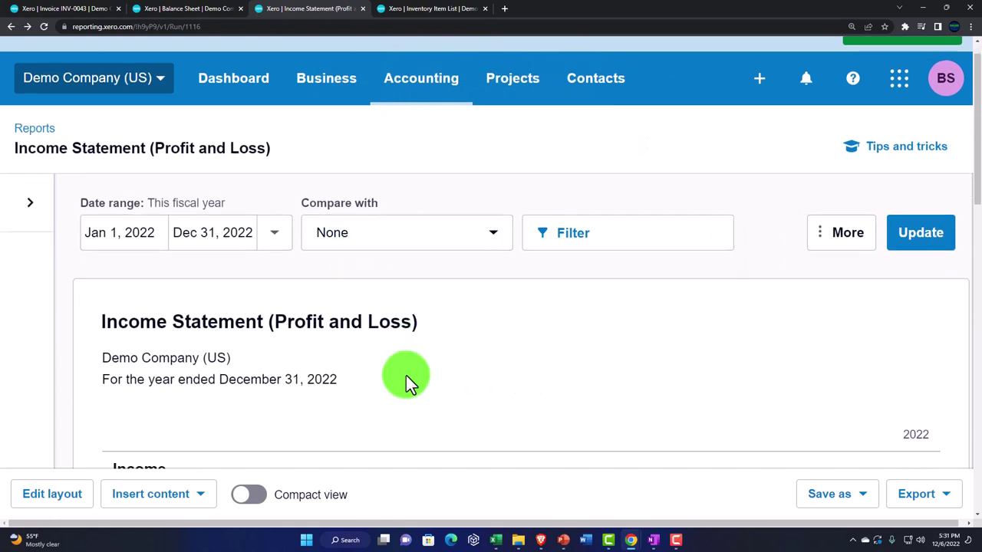
{"action": "scroll", "coordinate": [403, 376], "scroll_direction": "down", "scroll_amount": 3}
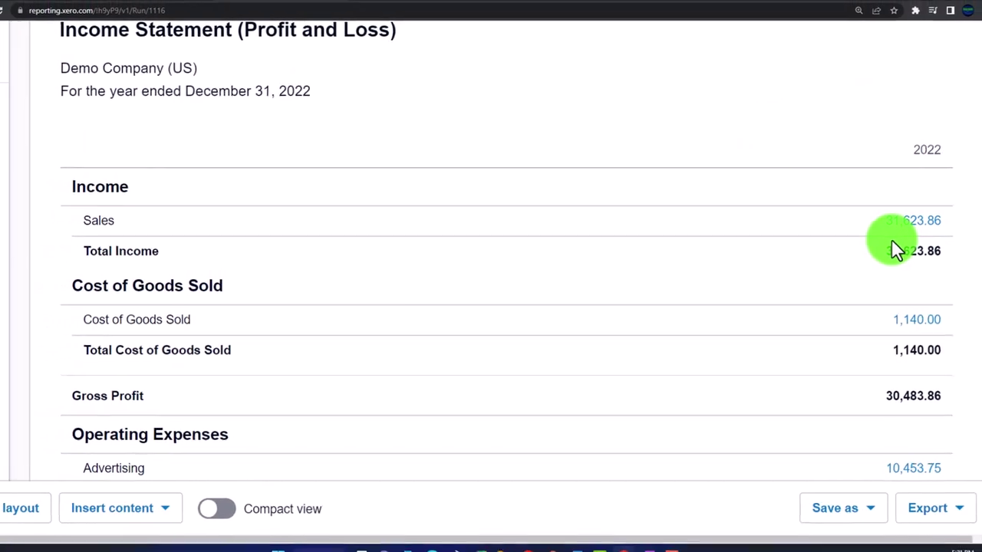
{"action": "left_click", "coordinate": [895, 224]}
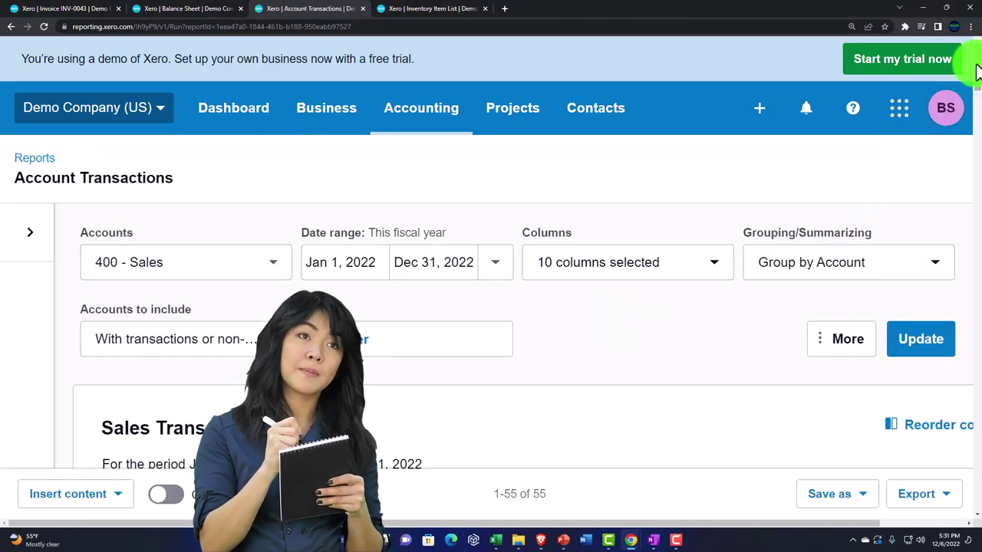
{"action": "left_click_drag", "start_coordinate": [978, 77], "coordinate": [966, 485]}
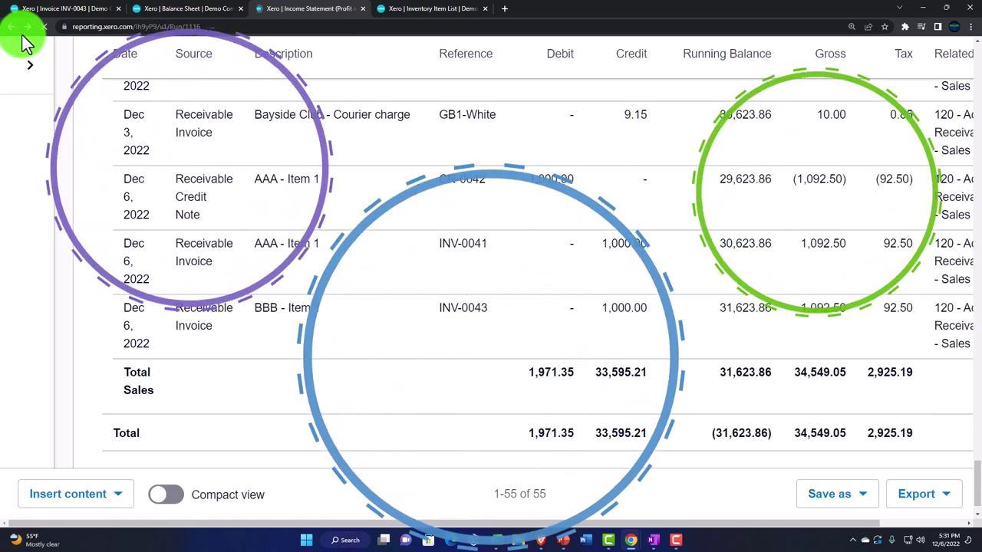
Start a new credit note from the invoices list for customer DDD, keeping the default date, number, branding and tax settings
{"action": "left_click", "coordinate": [66, 11]}
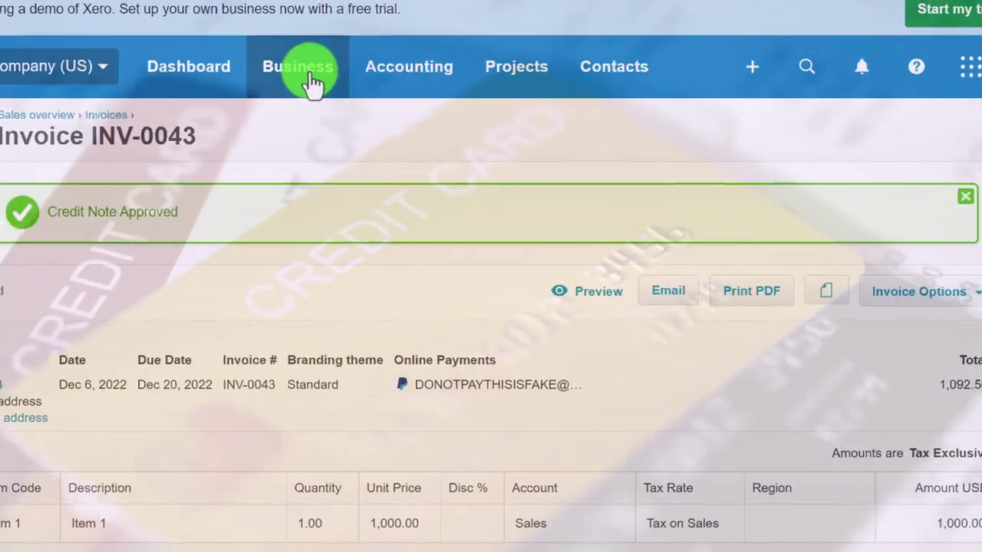
{"action": "left_click", "coordinate": [336, 114]}
{"action": "left_click", "coordinate": [311, 283]}
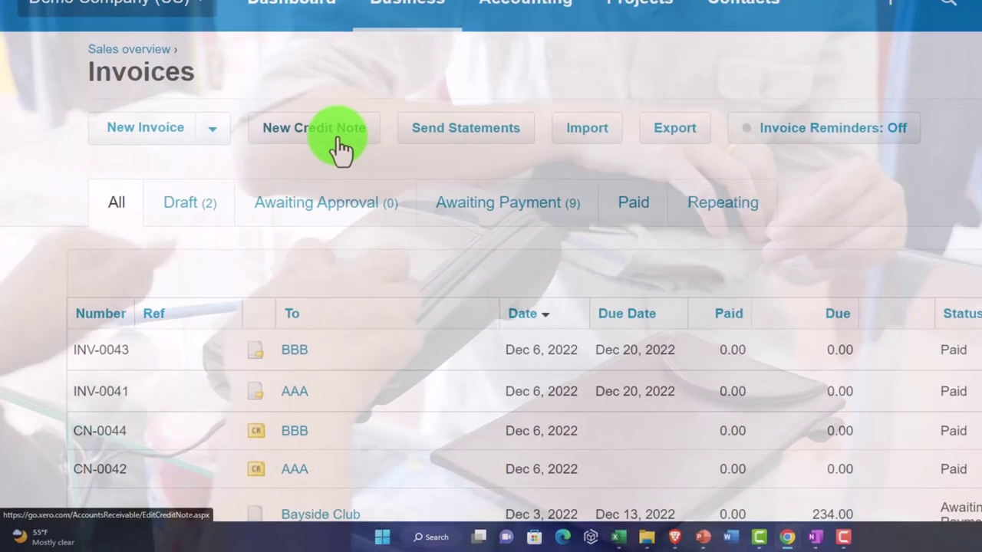
{"action": "left_click", "coordinate": [292, 142]}
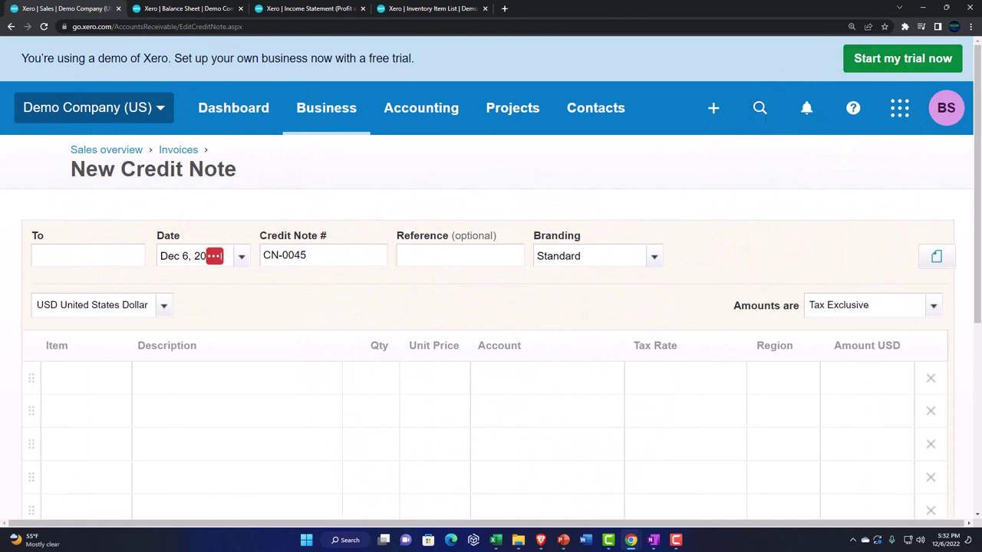
{"action": "type", "text": "DDD"}
{"action": "key", "text": "Tab"}
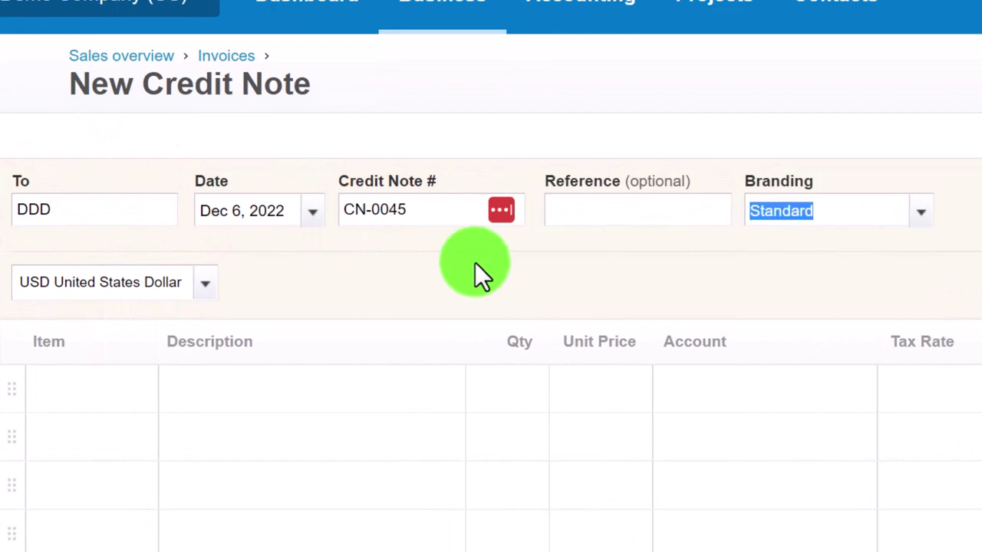
{"action": "key", "text": "Tab"}
{"action": "key", "text": "Tab"}
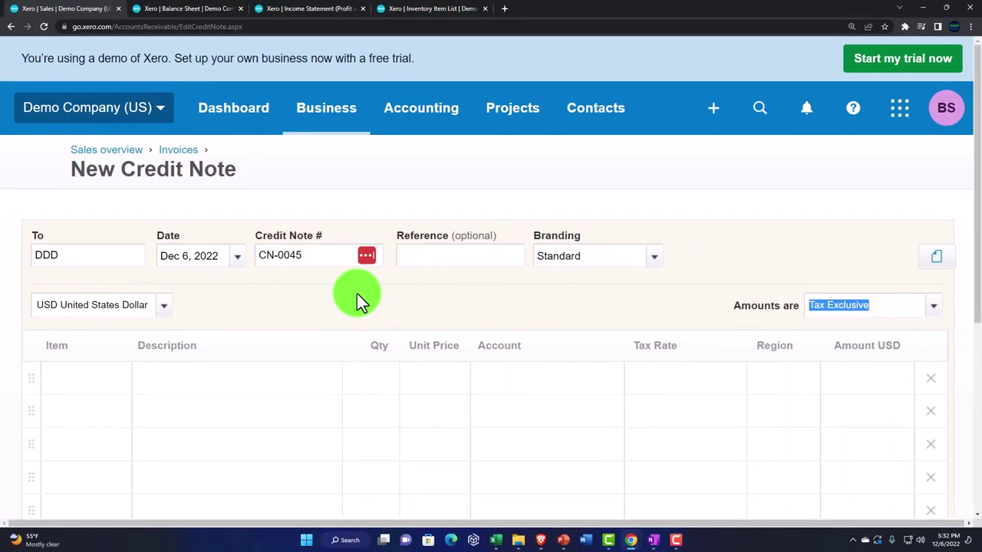
{"action": "key", "text": "Tab"}
Enter quantity 1 and unit price 400 on the first line of the credit note
{"action": "scroll", "coordinate": [358, 293], "scroll_direction": "up", "scroll_amount": 3}
{"action": "left_click", "coordinate": [378, 260]}
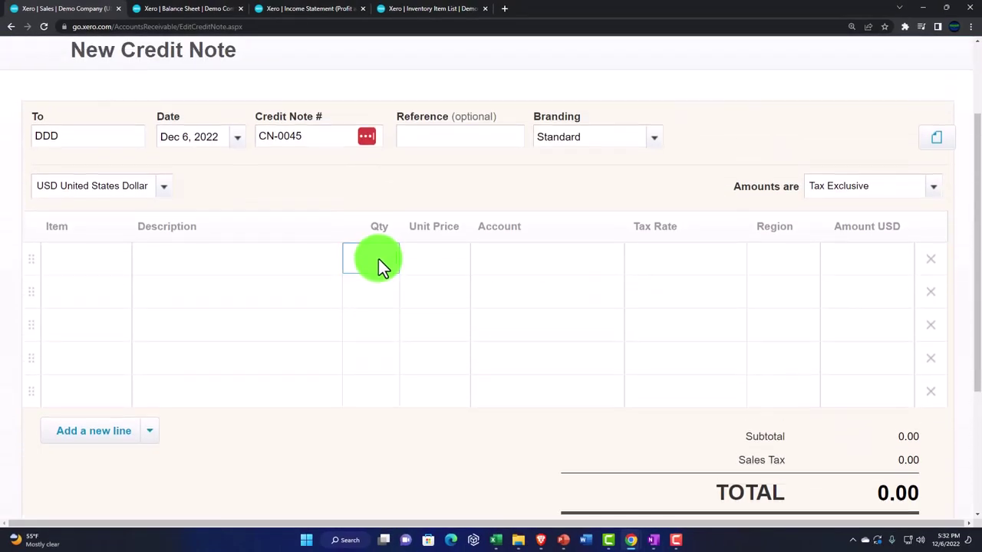
{"action": "type", "text": "1"}
{"action": "key", "text": "Tab"}
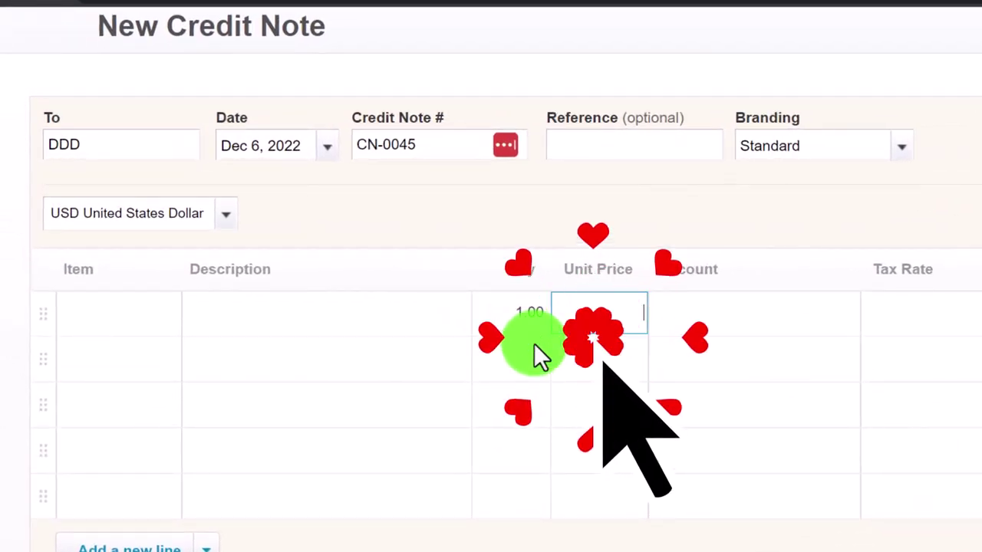
{"action": "type", "text": "400"}
{"action": "key", "text": "Tab"}
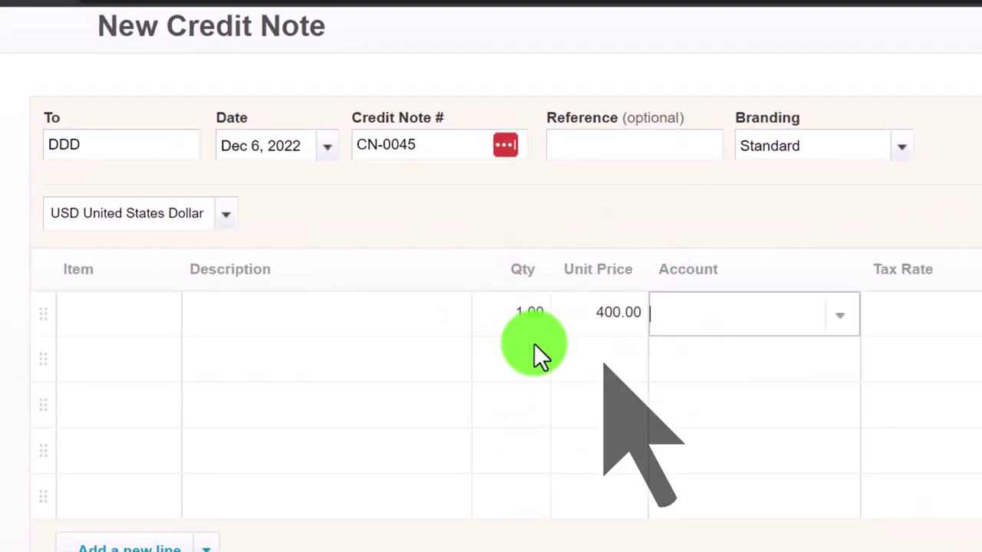
Start adding a new account for the credit note line and set its account type to Sales
{"action": "left_click", "coordinate": [851, 316]}
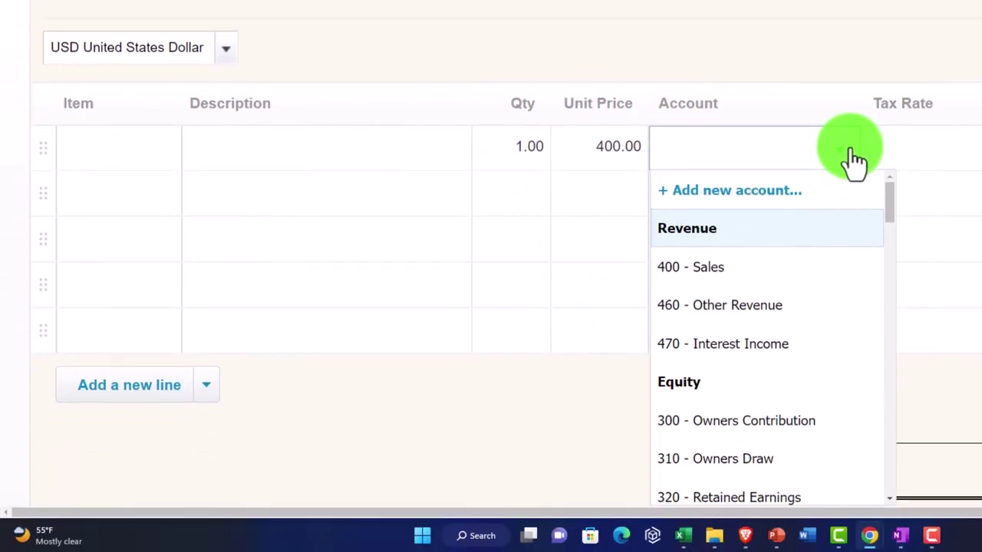
{"action": "left_click", "coordinate": [714, 192]}
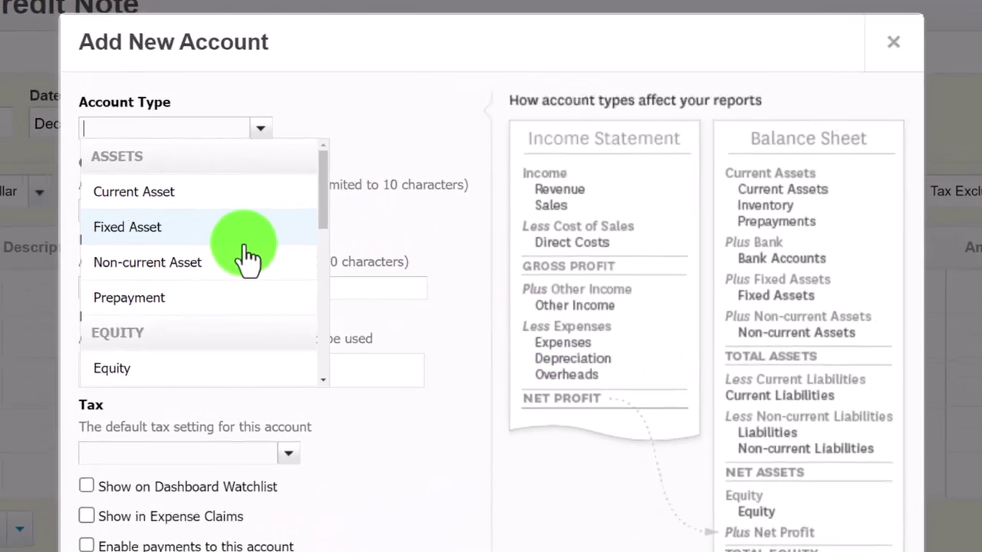
{"action": "scroll", "coordinate": [311, 231], "scroll_direction": "down", "scroll_amount": 3}
{"action": "scroll", "coordinate": [227, 249], "scroll_direction": "down", "scroll_amount": 1}
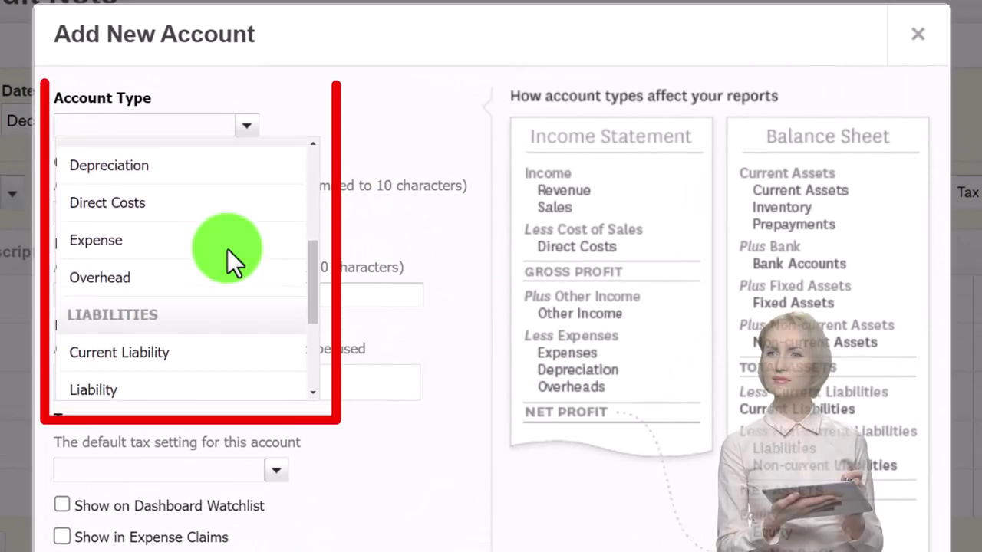
{"action": "scroll", "coordinate": [227, 248], "scroll_direction": "up", "scroll_amount": 4}
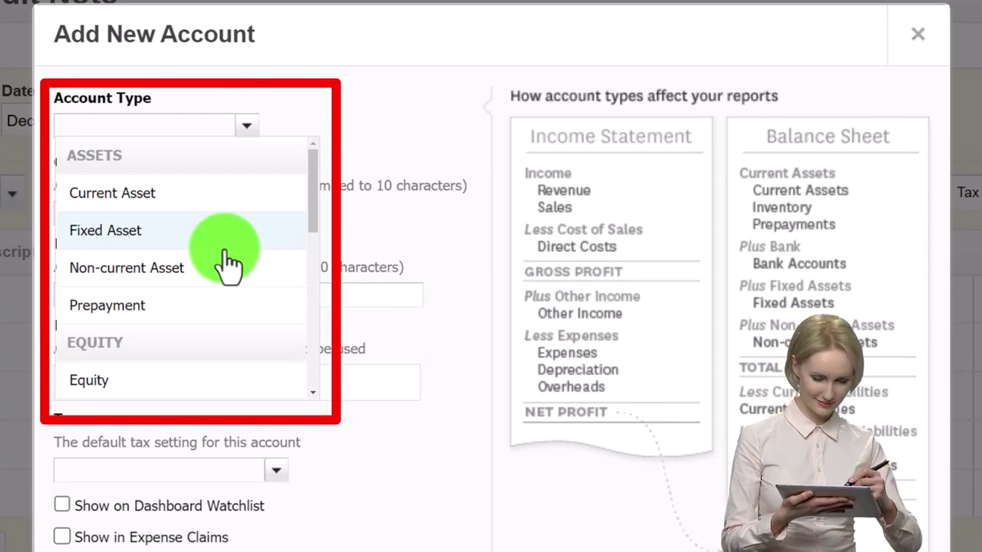
{"action": "scroll", "coordinate": [228, 262], "scroll_direction": "down", "scroll_amount": 5}
{"action": "scroll", "coordinate": [229, 260], "scroll_direction": "down", "scroll_amount": 3}
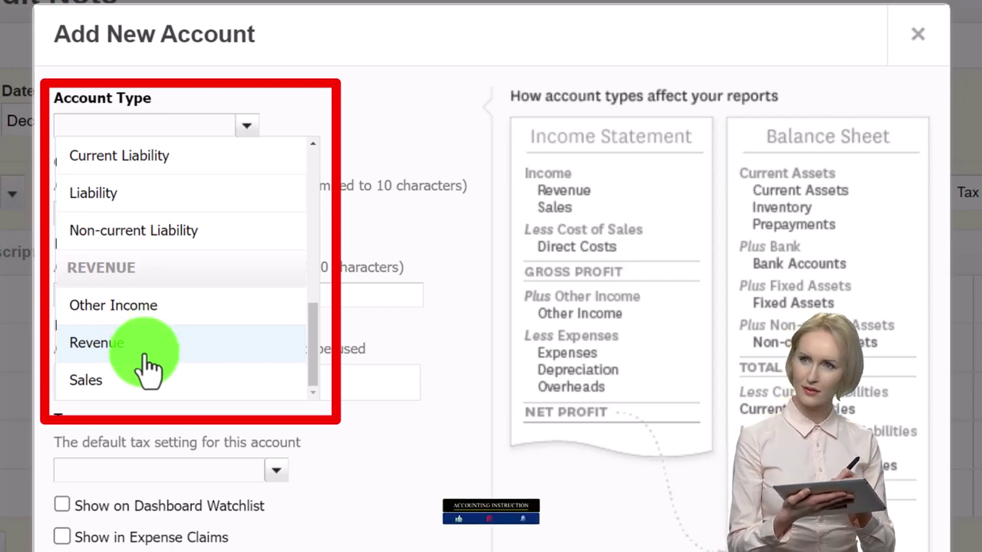
{"action": "left_click", "coordinate": [135, 383]}
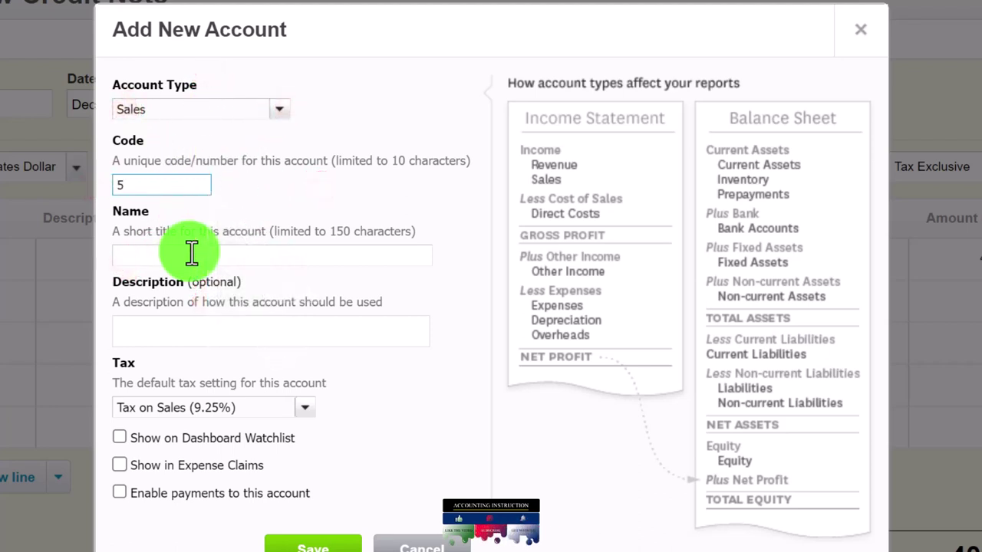
Give the new account code 511 and enter Sales Returns & Allowances as its name and description
{"action": "left_click", "coordinate": [191, 253]}
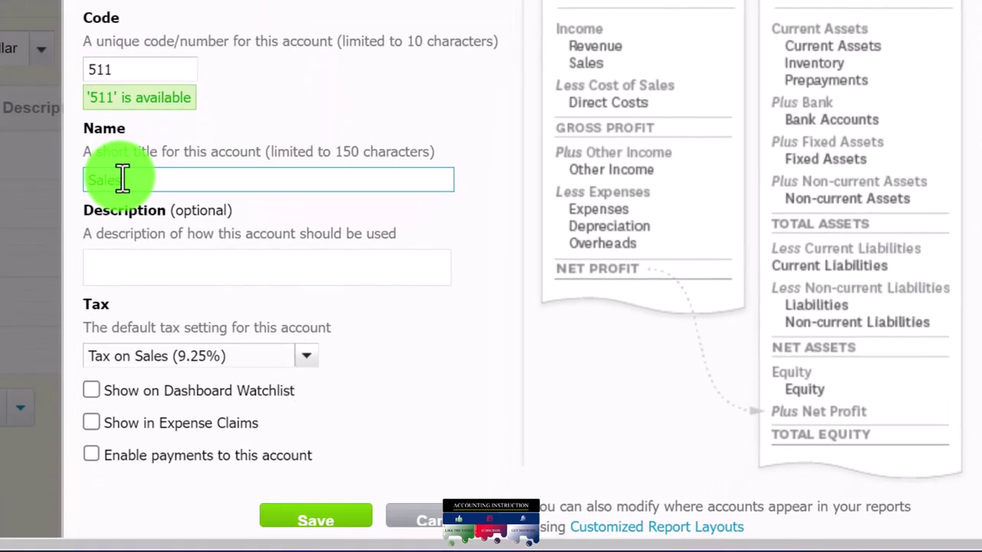
{"action": "type", "text": "Sales Retu"}
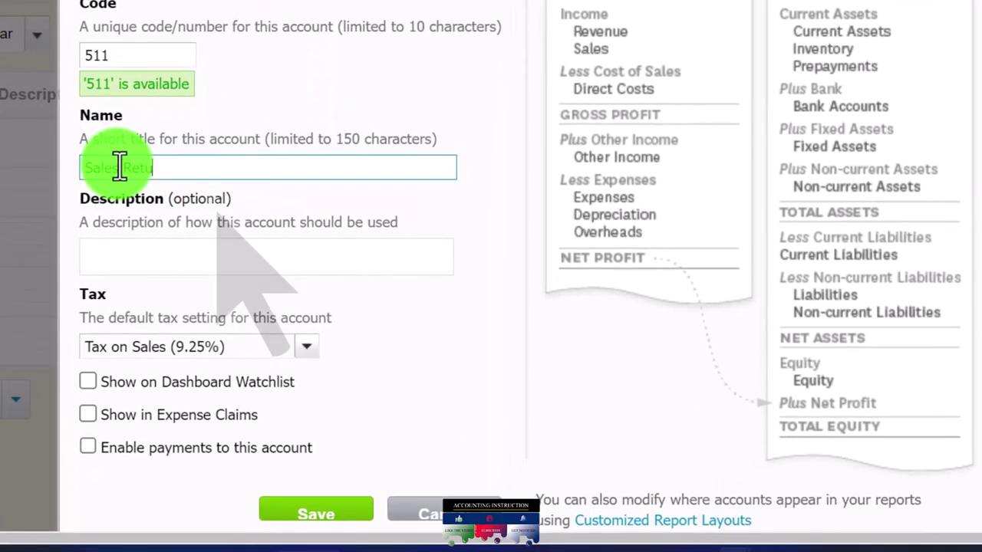
{"action": "type", "text": "rns & Allowances"}
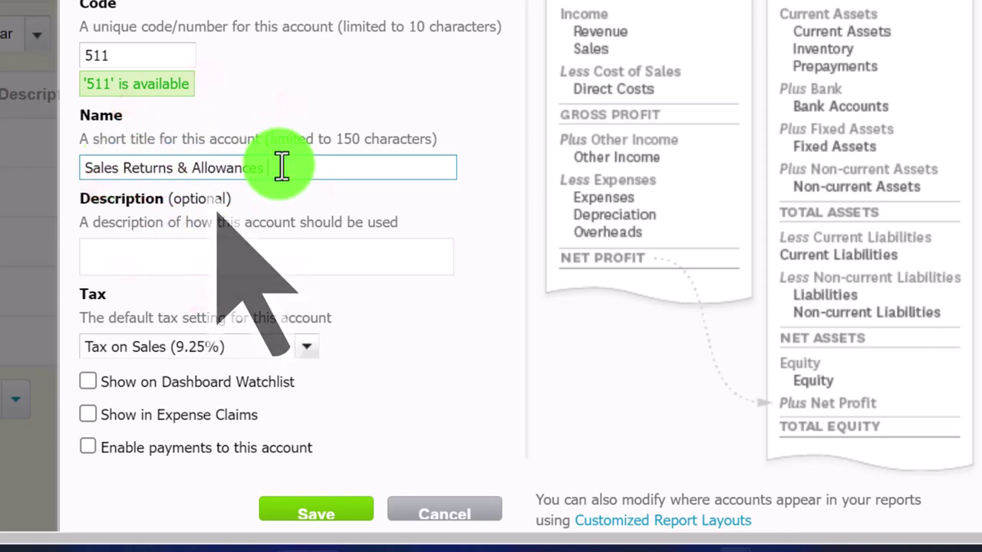
{"action": "left_click", "coordinate": [130, 265]}
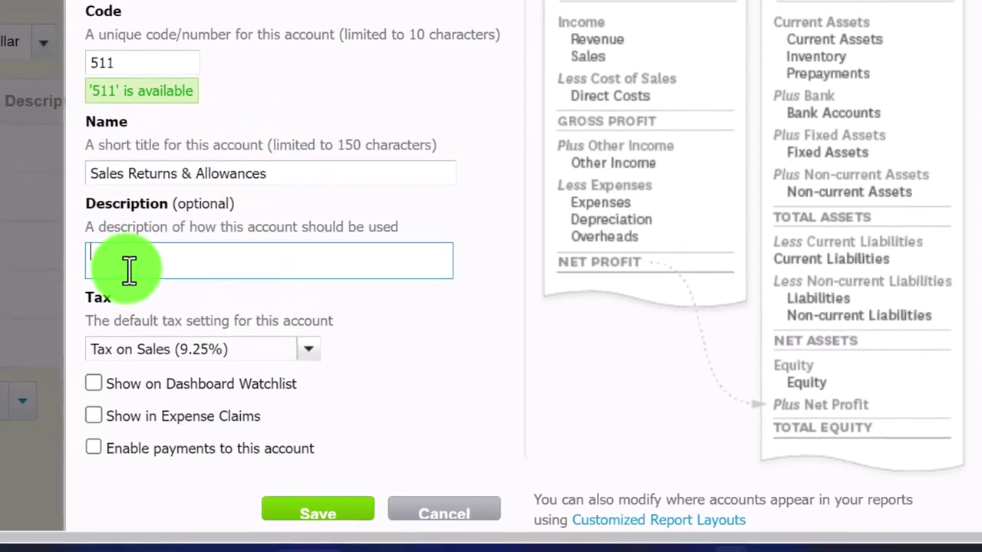
{"action": "type", "text": "Sales Returns & Allowances"}
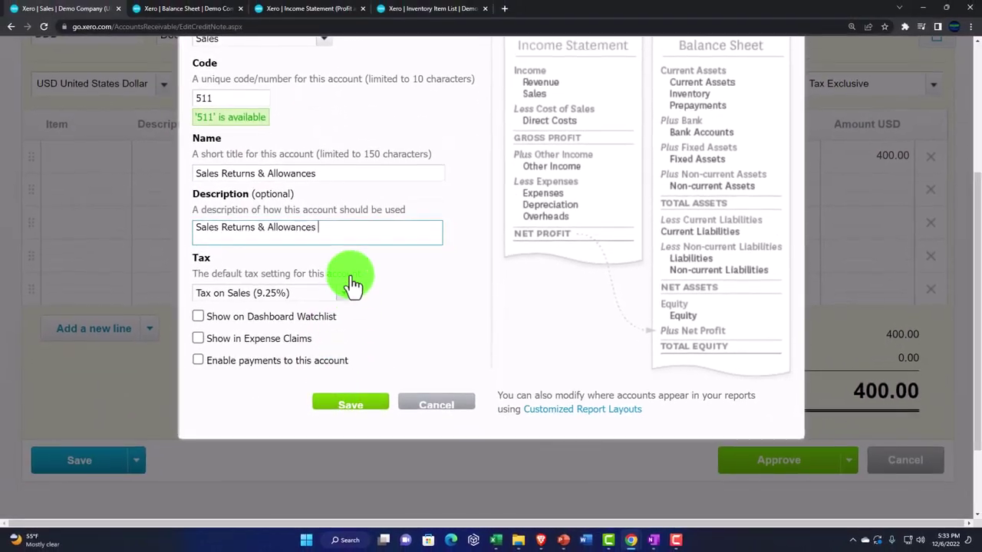
Set the new account's default tax to Tax Exempt (0%) and save it onto the credit note line
{"action": "left_click", "coordinate": [339, 382]}
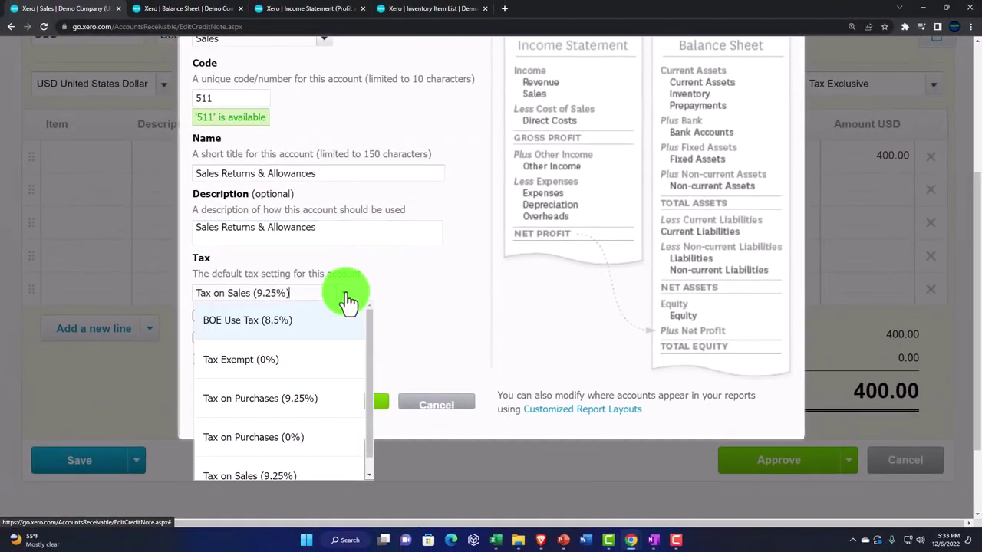
{"action": "left_click", "coordinate": [296, 359]}
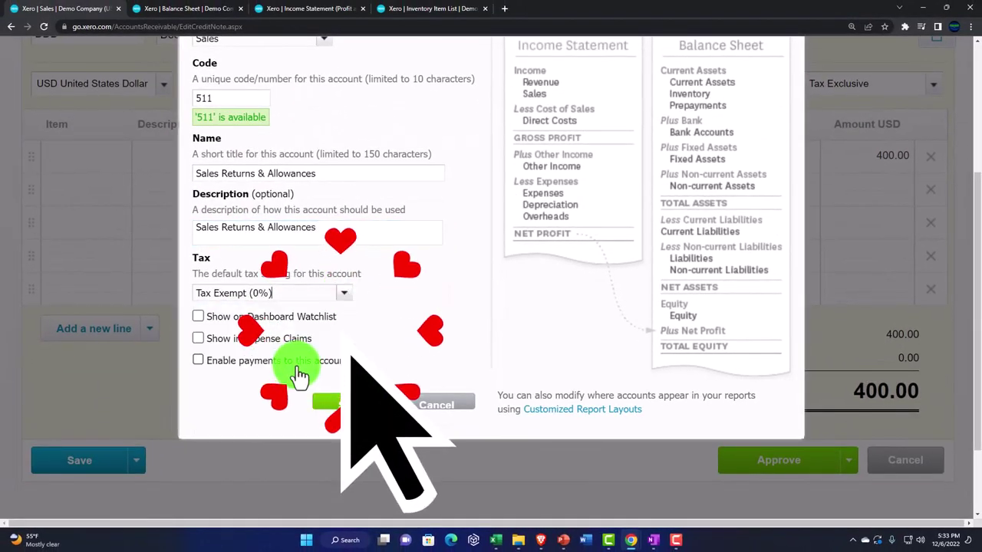
{"action": "left_click", "coordinate": [363, 405]}
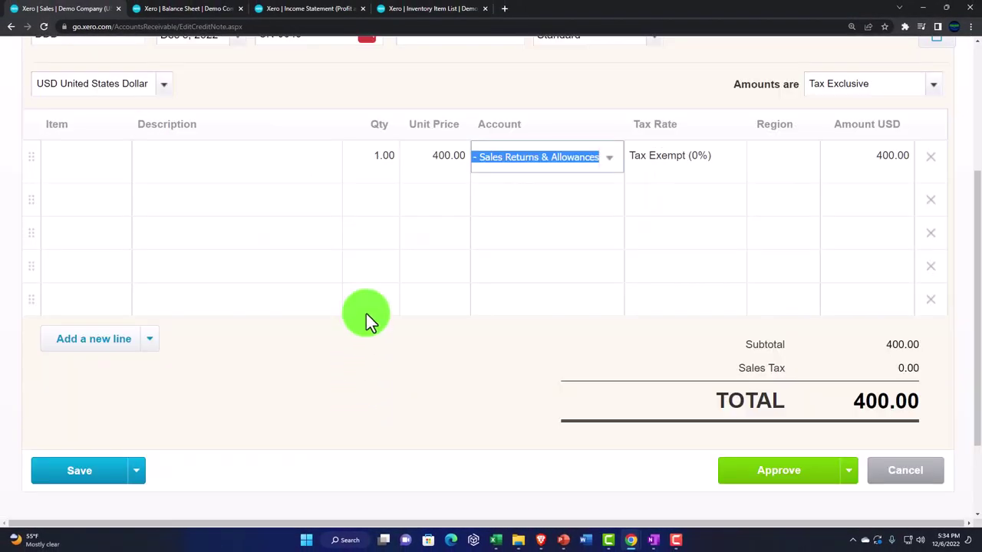
{"action": "scroll", "coordinate": [372, 312], "scroll_direction": "up", "scroll_amount": 1}
{"action": "scroll", "coordinate": [388, 312], "scroll_direction": "down", "scroll_amount": 1}
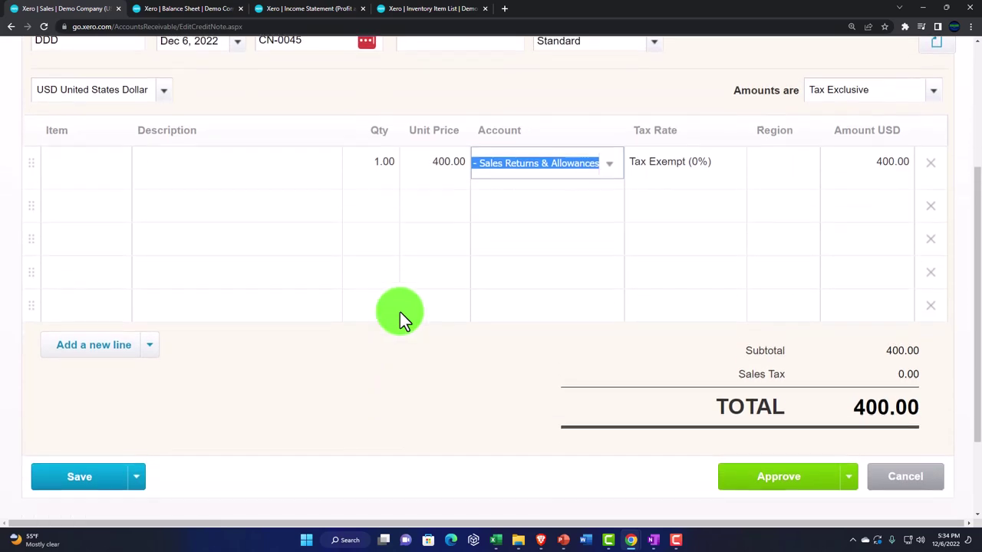
Enter Credit as the description of the 400 line on DDD's credit note and approve the credit note
{"action": "left_click", "coordinate": [770, 474]}
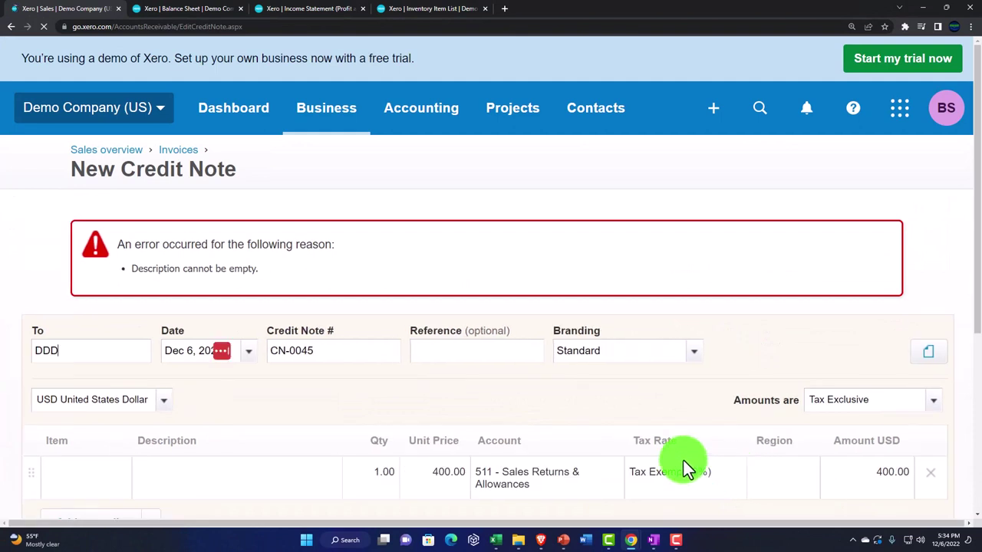
{"action": "scroll", "coordinate": [366, 353], "scroll_direction": "down", "scroll_amount": 1}
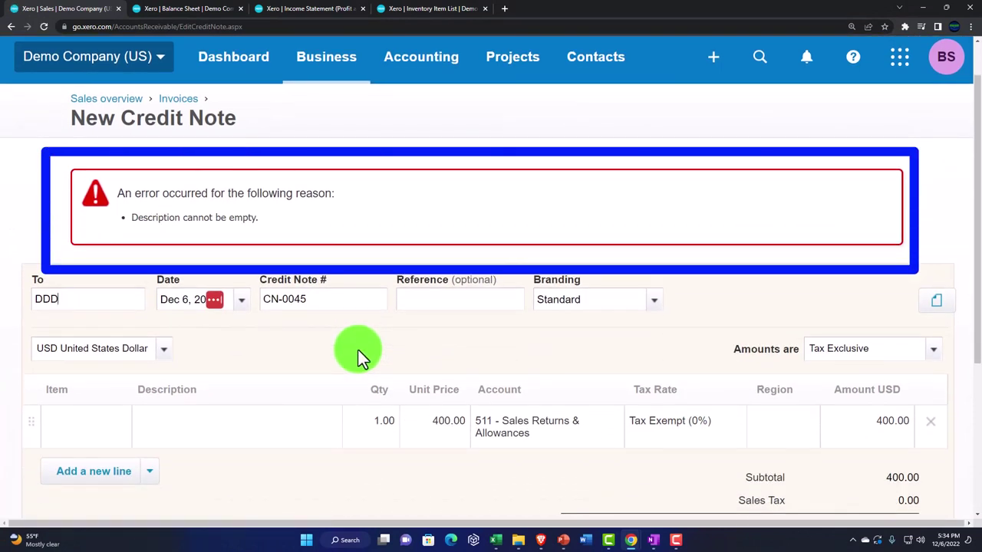
{"action": "scroll", "coordinate": [357, 351], "scroll_direction": "down", "scroll_amount": 1}
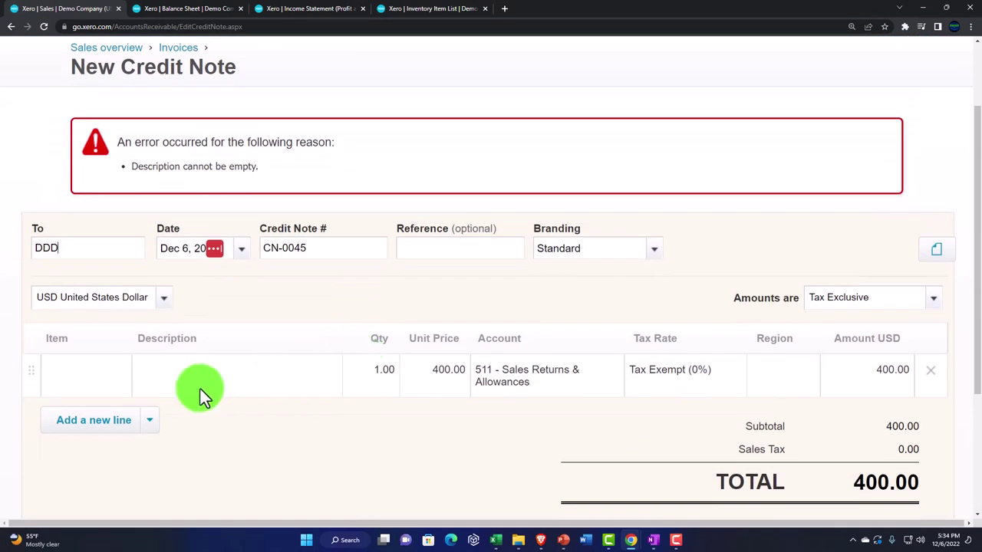
{"action": "left_click", "coordinate": [192, 373]}
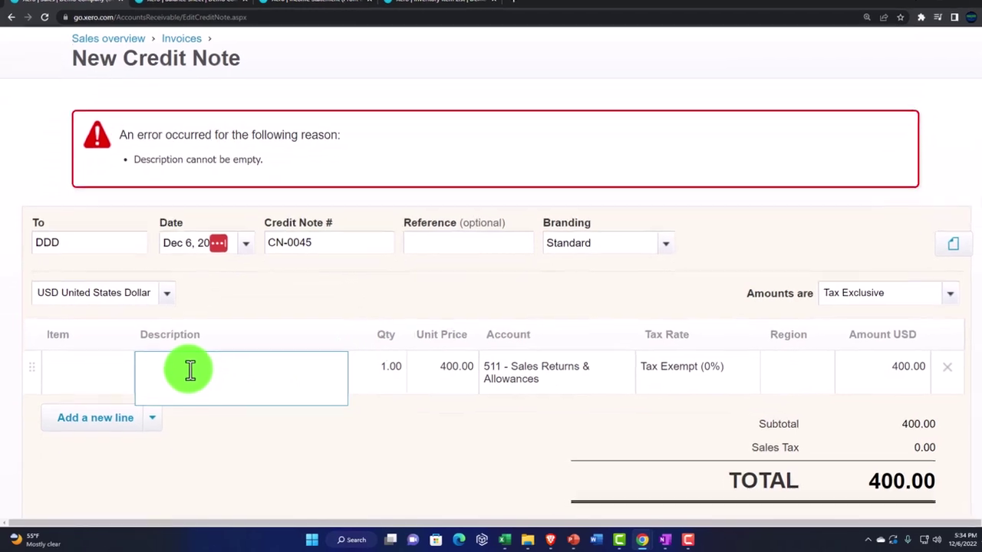
{"action": "type", "text": "S"}
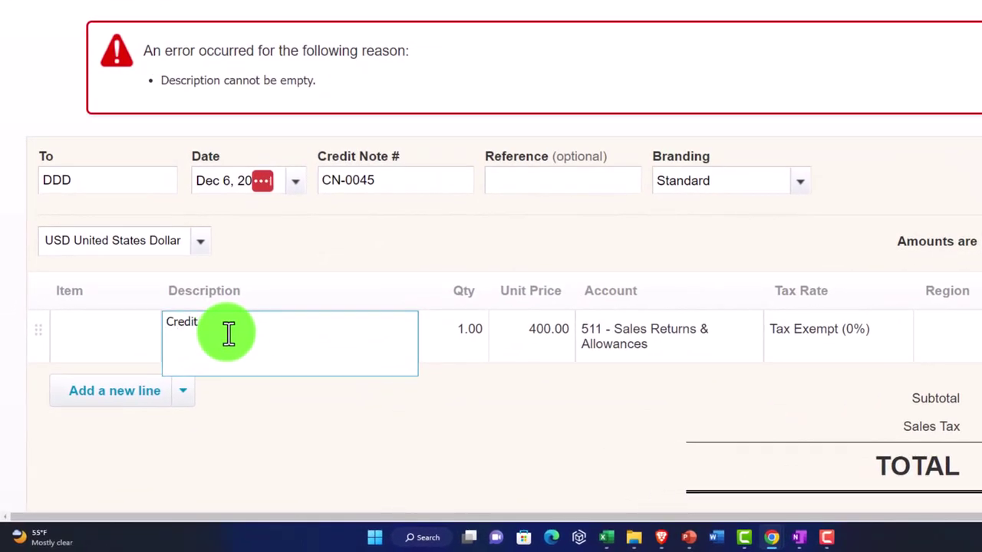
{"action": "key", "text": "Tab"}
{"action": "left_click", "coordinate": [379, 425]}
{"action": "scroll", "coordinate": [558, 450], "scroll_direction": "down", "scroll_amount": 1}
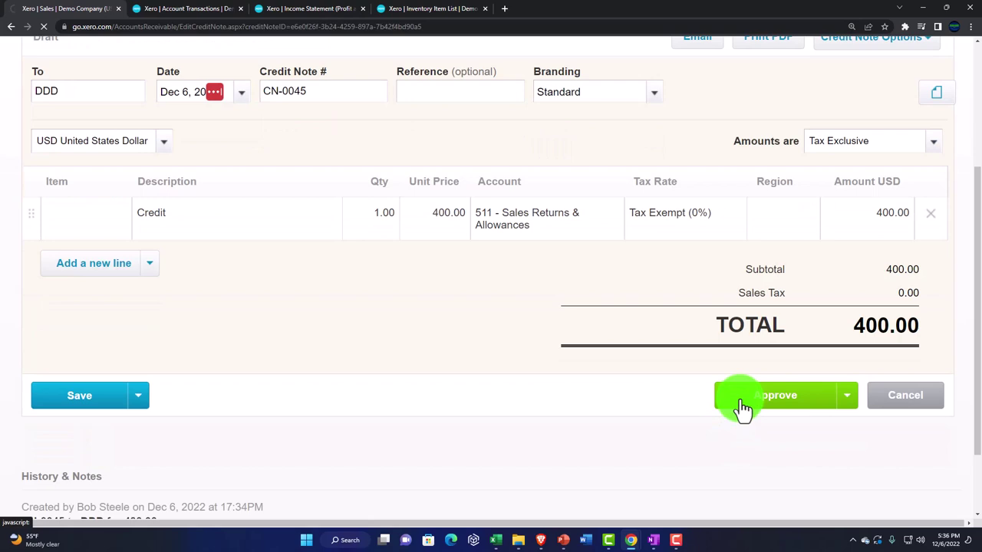
{"action": "left_click", "coordinate": [743, 409]}
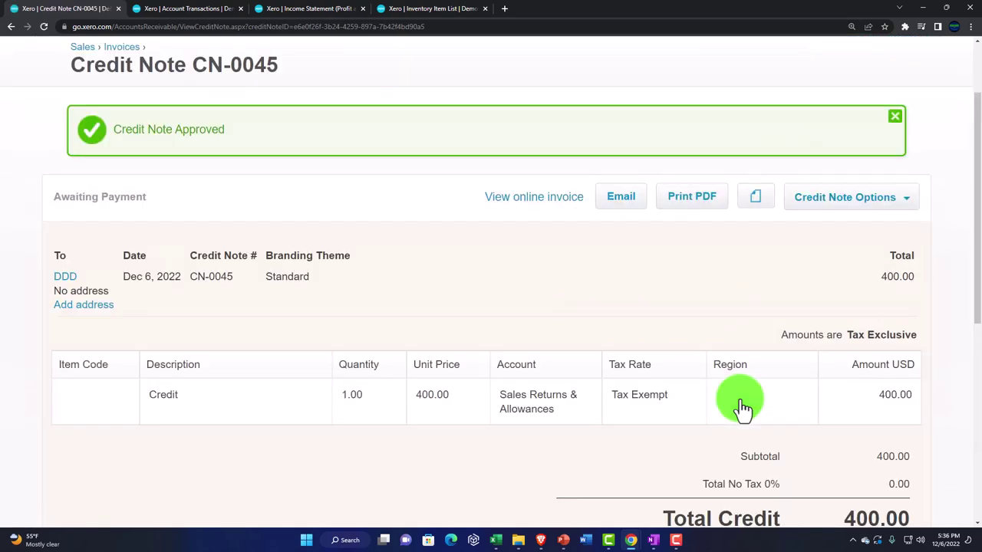
Open the list of sales invoices awaiting payment and check the entry for DDD's credit note CN-0045
{"action": "left_click", "coordinate": [343, 131]}
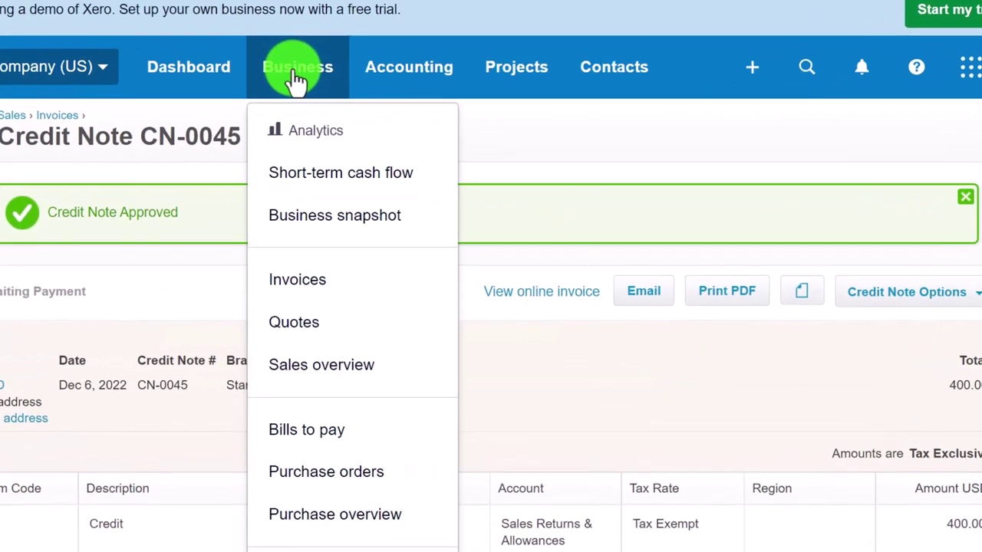
{"action": "left_click", "coordinate": [356, 283]}
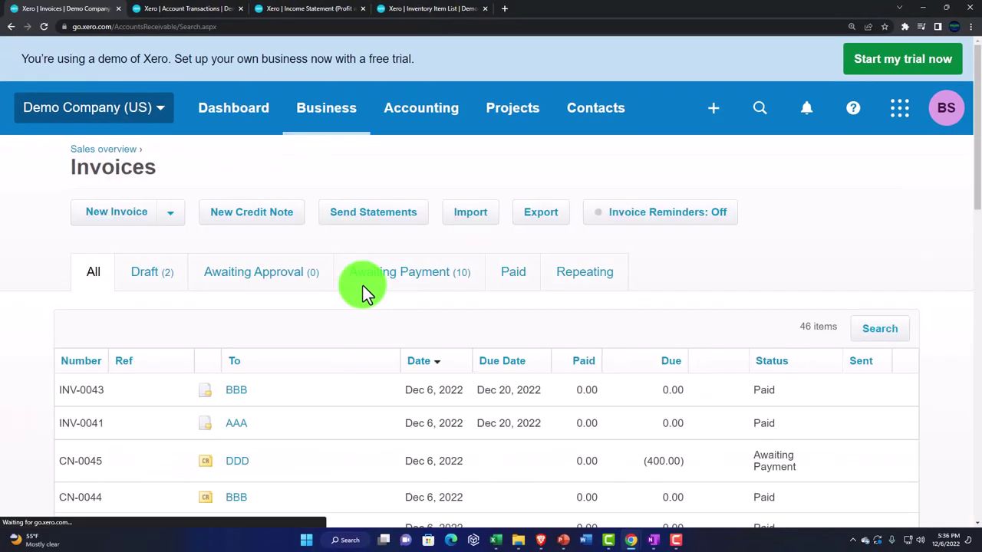
{"action": "scroll", "coordinate": [362, 284], "scroll_direction": "down", "scroll_amount": 1}
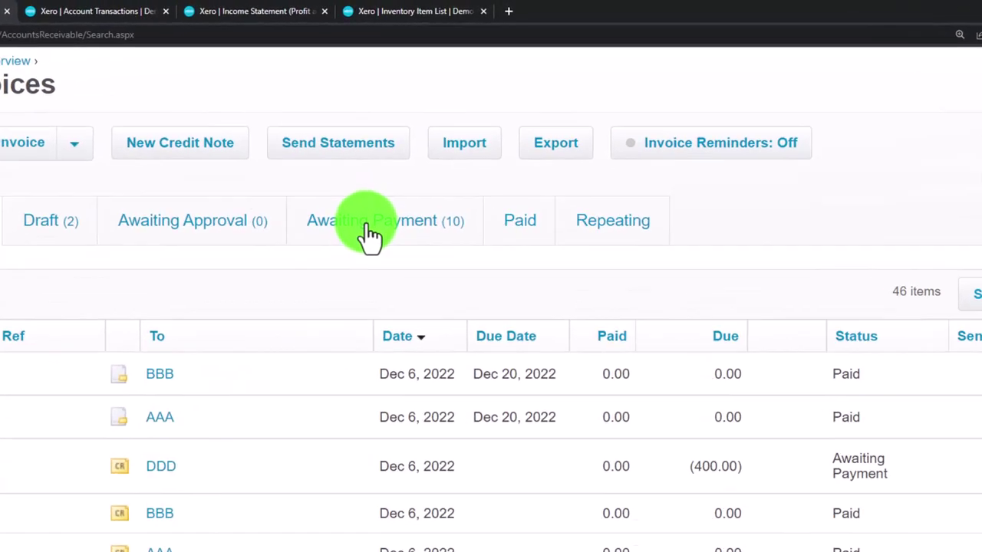
{"action": "left_click", "coordinate": [397, 176]}
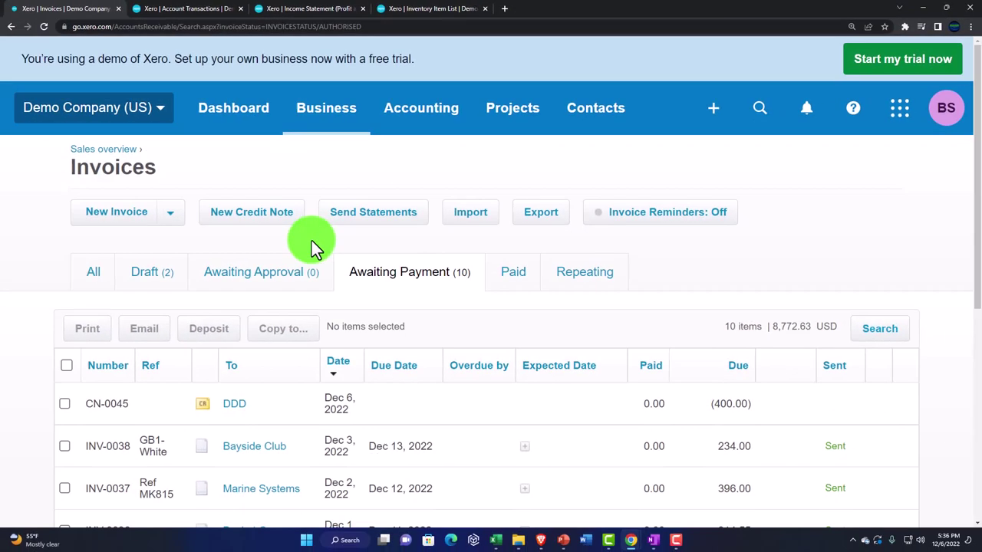
{"action": "scroll", "coordinate": [279, 293], "scroll_direction": "down", "scroll_amount": 1}
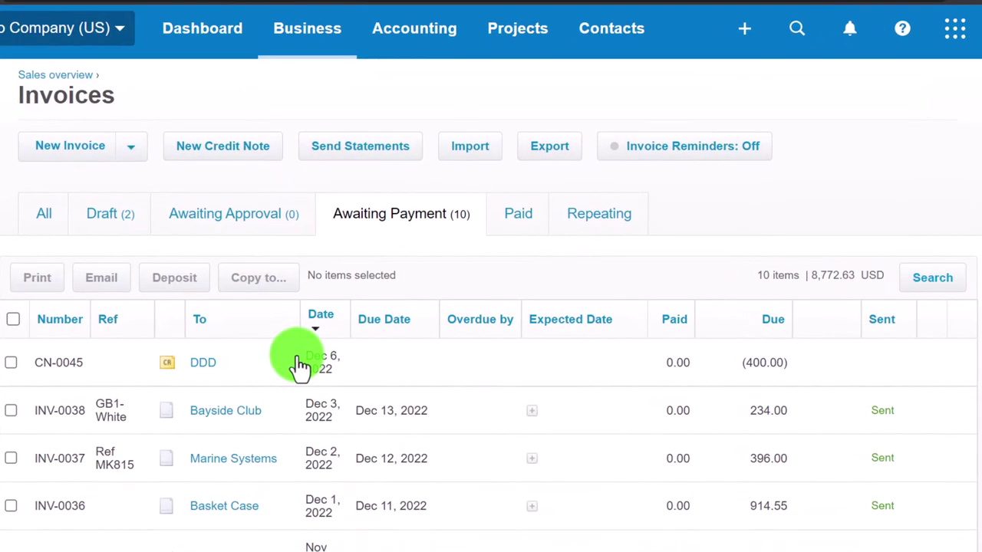
Switch to the balance sheet, update it as of Dec 31, 2022, and check the Accounts Receivable line
{"action": "left_click", "coordinate": [181, 8]}
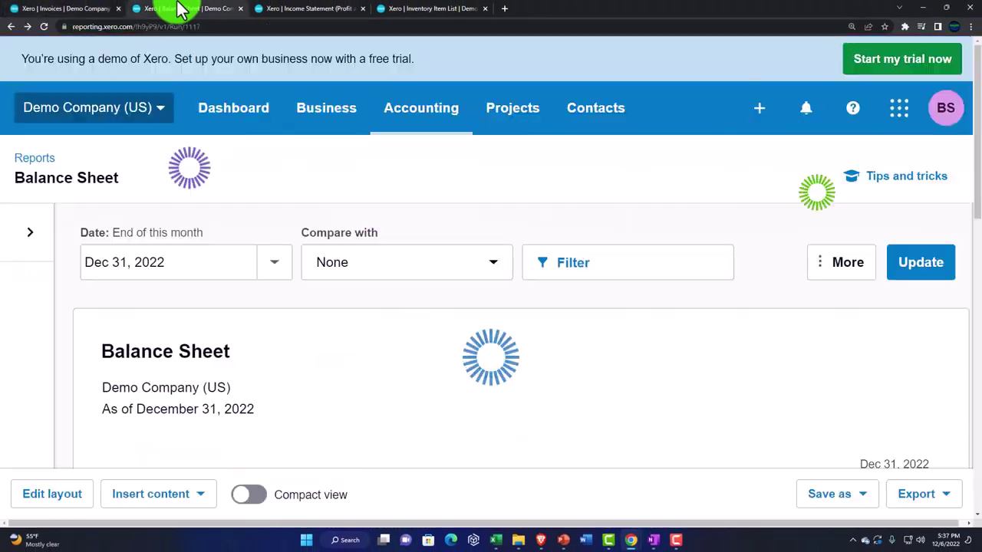
{"action": "left_click", "coordinate": [920, 262]}
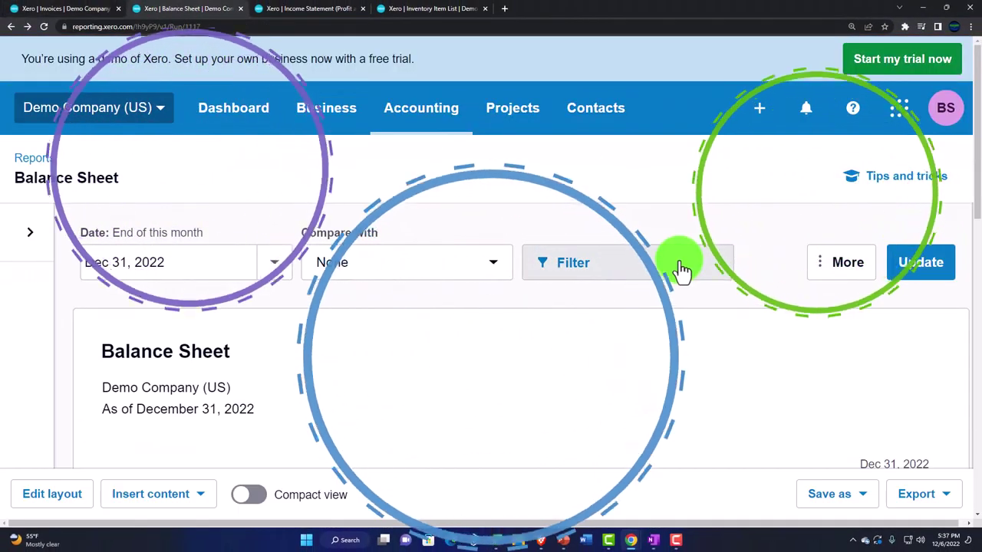
{"action": "scroll", "coordinate": [679, 263], "scroll_direction": "down", "scroll_amount": 3}
{"action": "scroll", "coordinate": [679, 268], "scroll_direction": "down", "scroll_amount": 2}
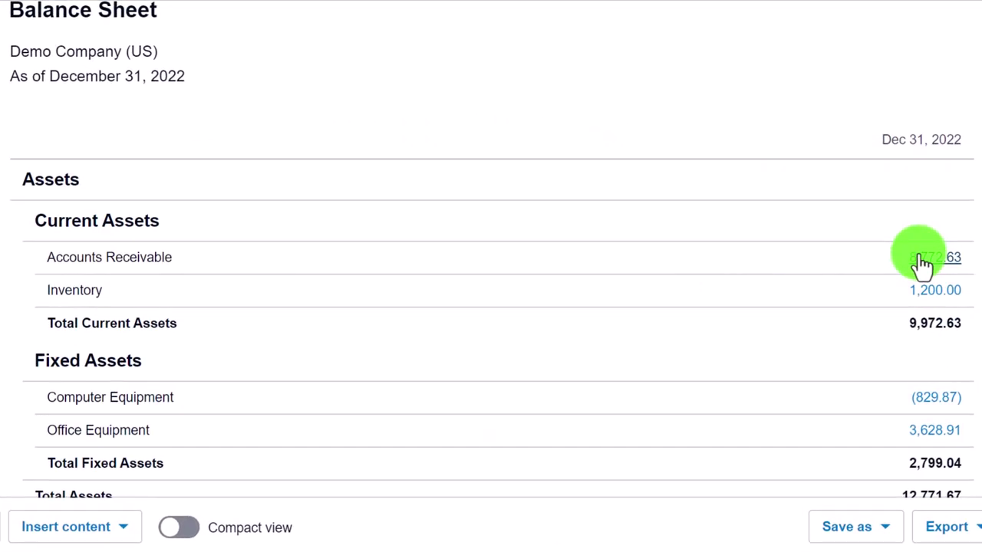
Drill into the Accounts Receivable transactions, find the CN-0045 entry for DDD, and return to the balance sheet
{"action": "left_click", "coordinate": [924, 260]}
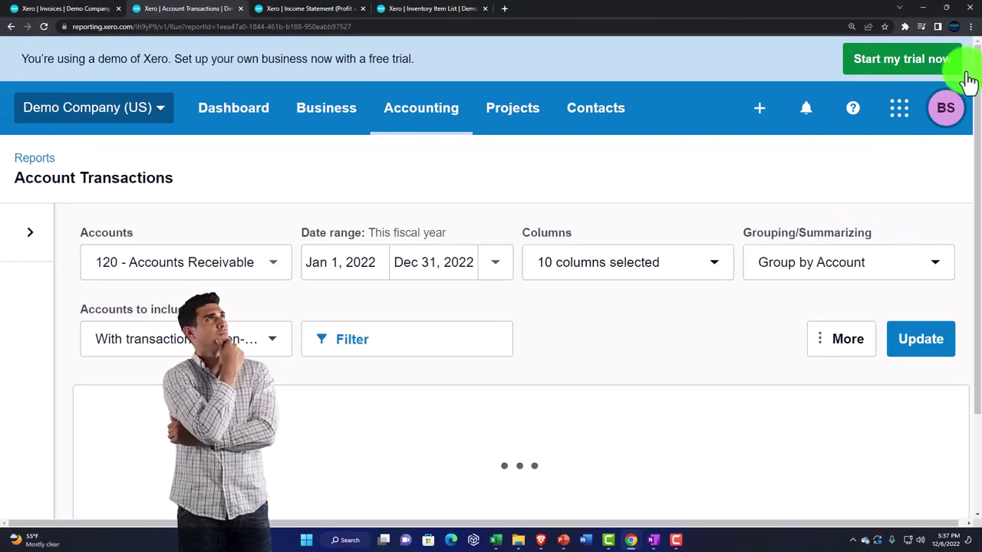
{"action": "left_click_drag", "start_coordinate": [979, 81], "coordinate": [974, 480]}
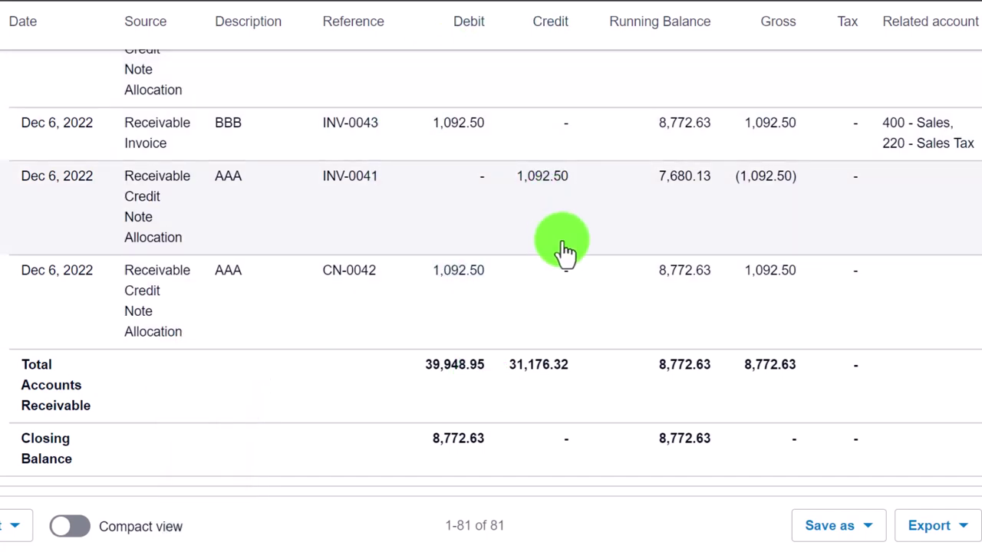
{"action": "scroll", "coordinate": [566, 252], "scroll_direction": "up", "scroll_amount": 5}
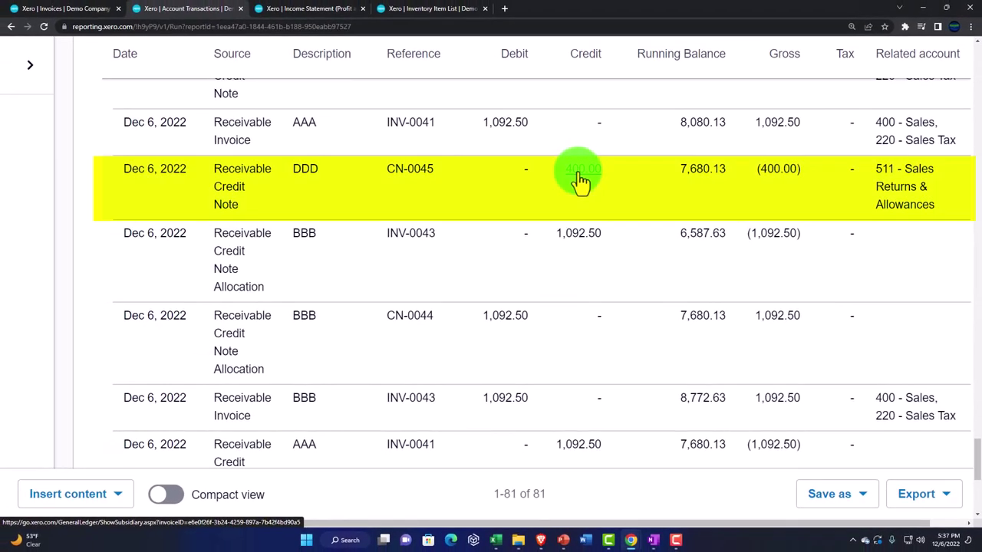
{"action": "left_click", "coordinate": [13, 29]}
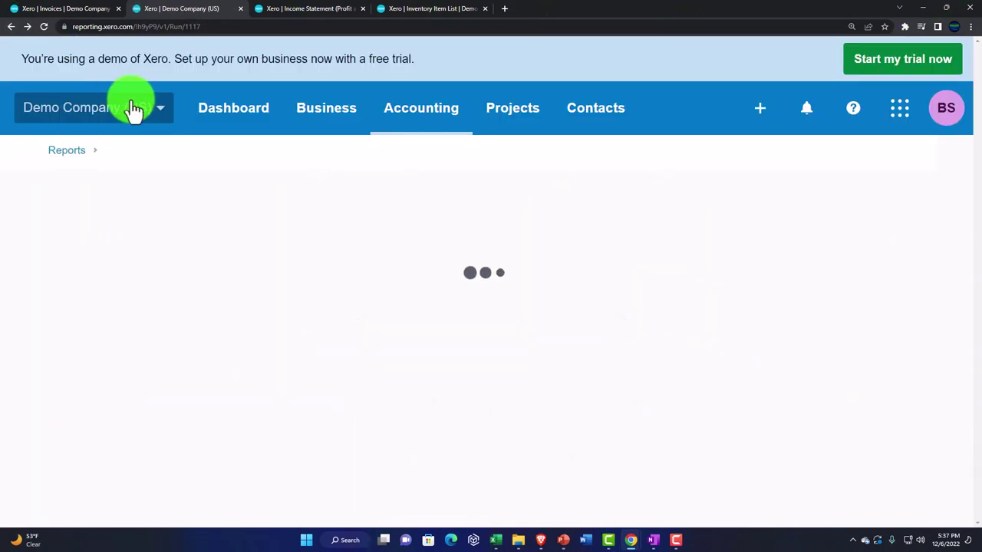
Update the 2022 income statement and check the Sales Returns & Allowances line under Income
{"action": "left_click", "coordinate": [284, 11]}
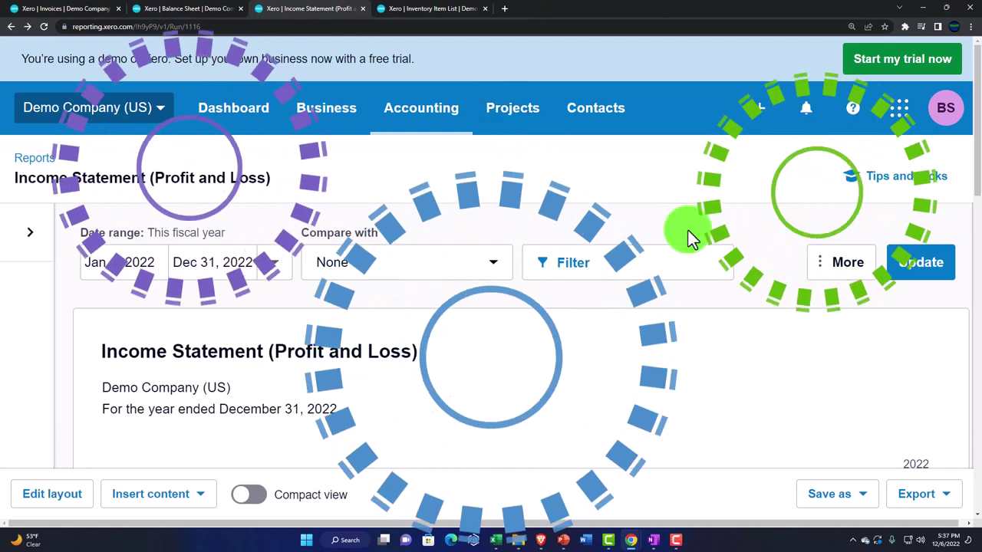
{"action": "left_click", "coordinate": [917, 273]}
{"action": "scroll", "coordinate": [607, 270], "scroll_direction": "down", "scroll_amount": 3}
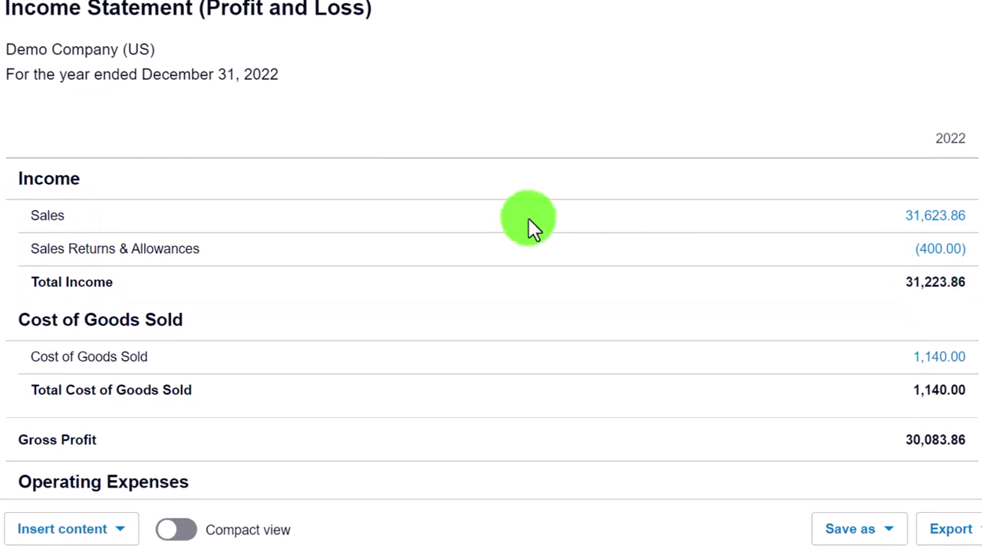
Open DDD's record from the customer contacts and review the credit note awaiting payment and the amount owed
{"action": "left_click", "coordinate": [77, 11]}
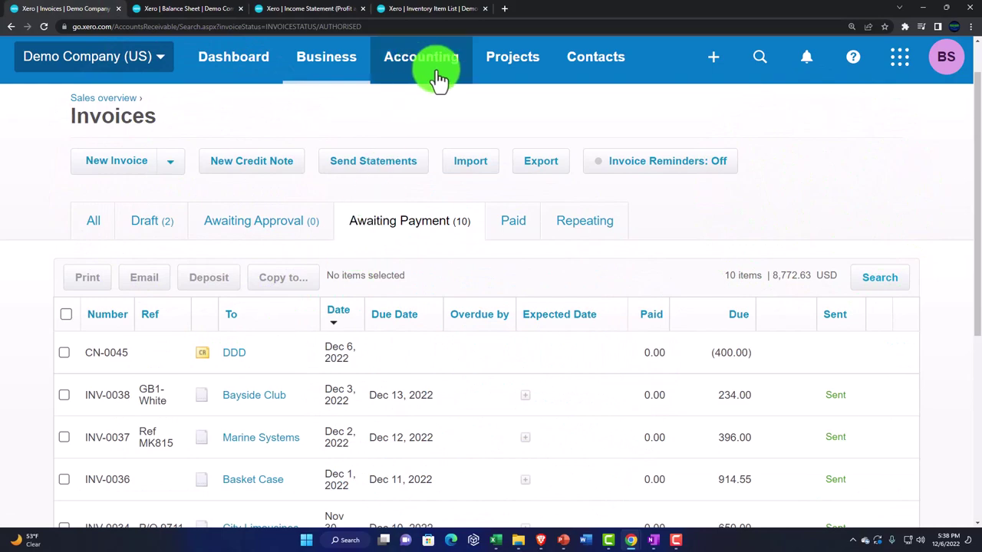
{"action": "left_click", "coordinate": [583, 71]}
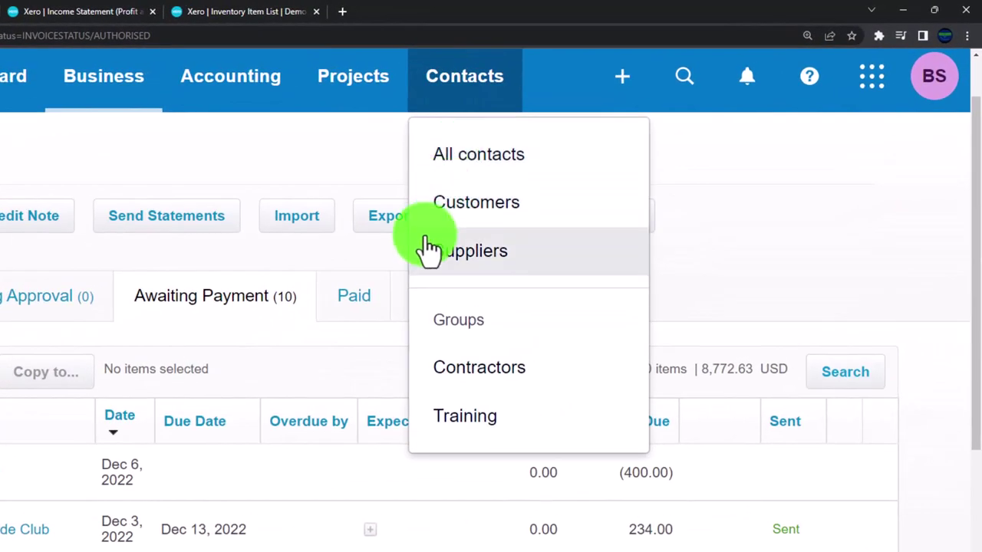
{"action": "left_click", "coordinate": [466, 210]}
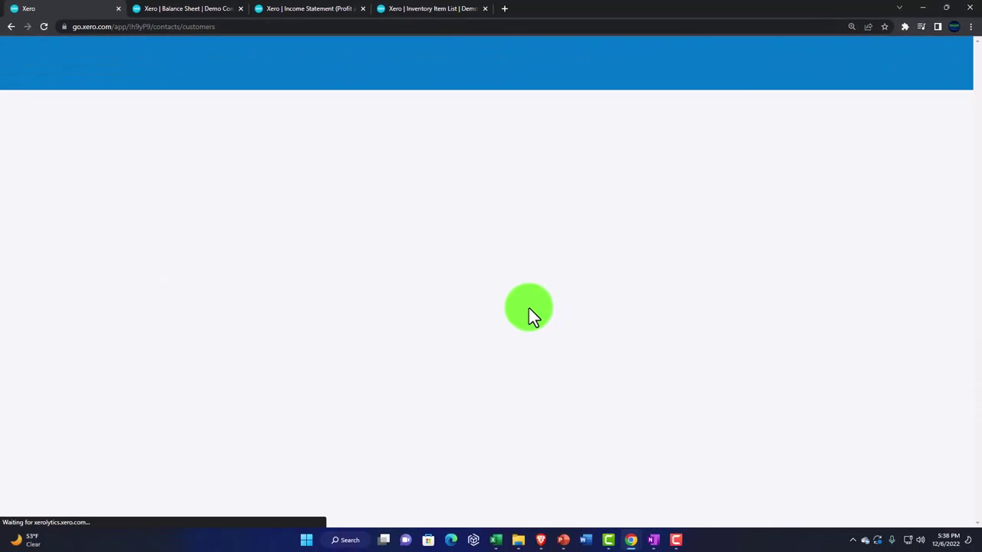
{"action": "scroll", "coordinate": [343, 338], "scroll_direction": "down", "scroll_amount": 8}
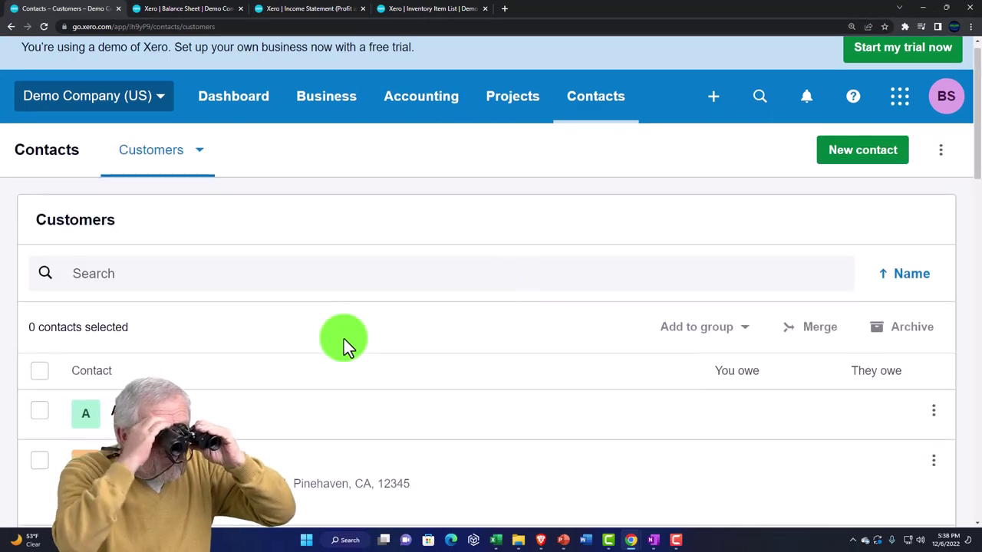
{"action": "scroll", "coordinate": [343, 338], "scroll_direction": "down", "scroll_amount": 3}
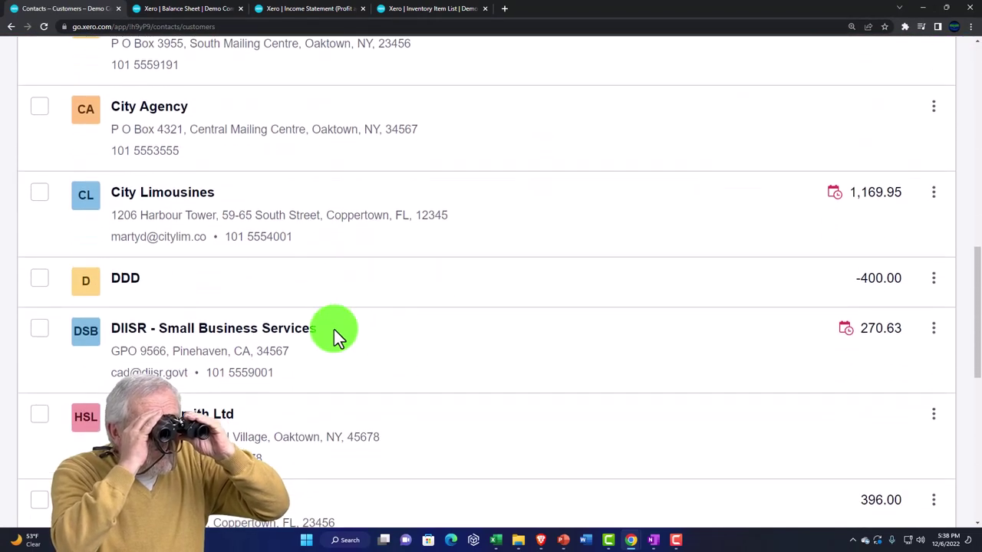
{"action": "left_click", "coordinate": [130, 276]}
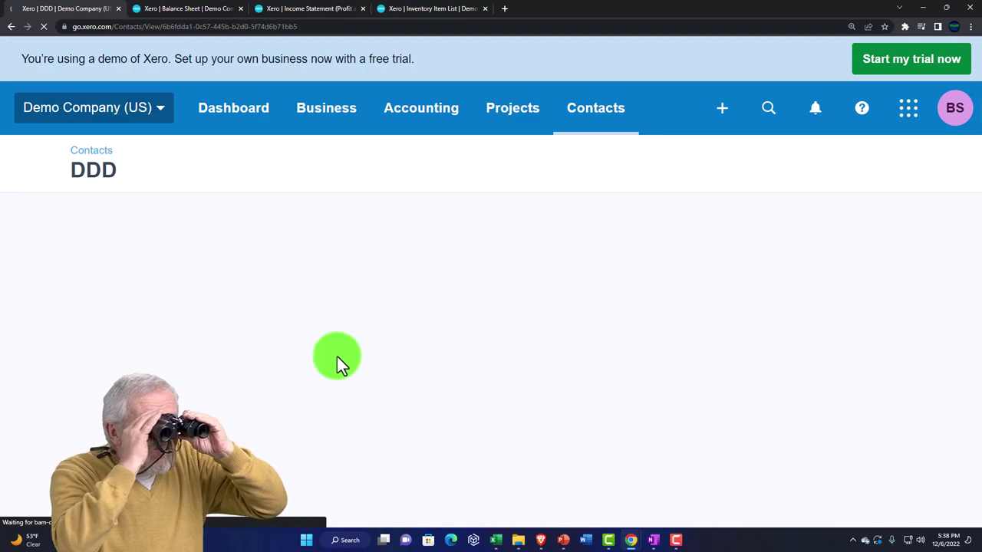
{"action": "scroll", "coordinate": [337, 356], "scroll_direction": "down", "scroll_amount": 2}
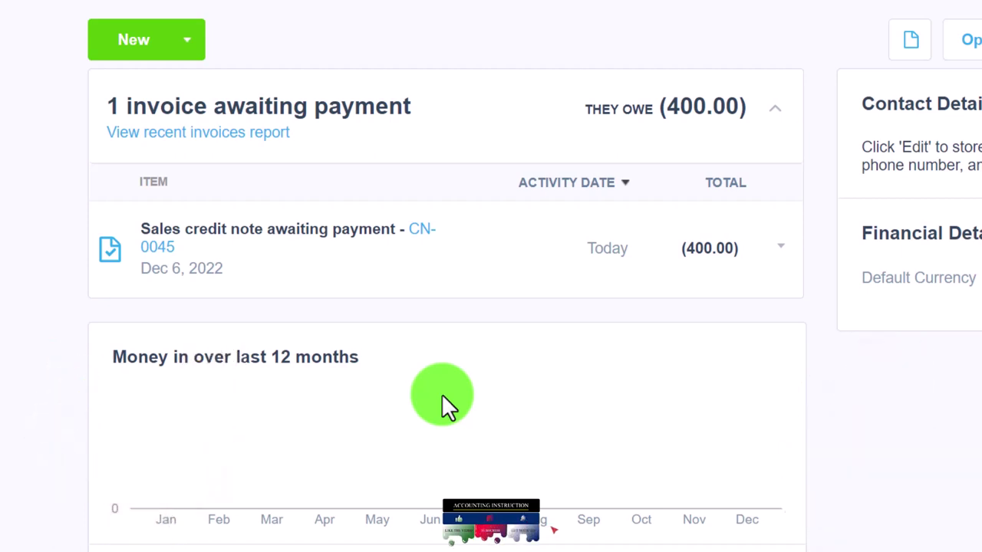
{"action": "scroll", "coordinate": [441, 393], "scroll_direction": "up", "scroll_amount": 3}
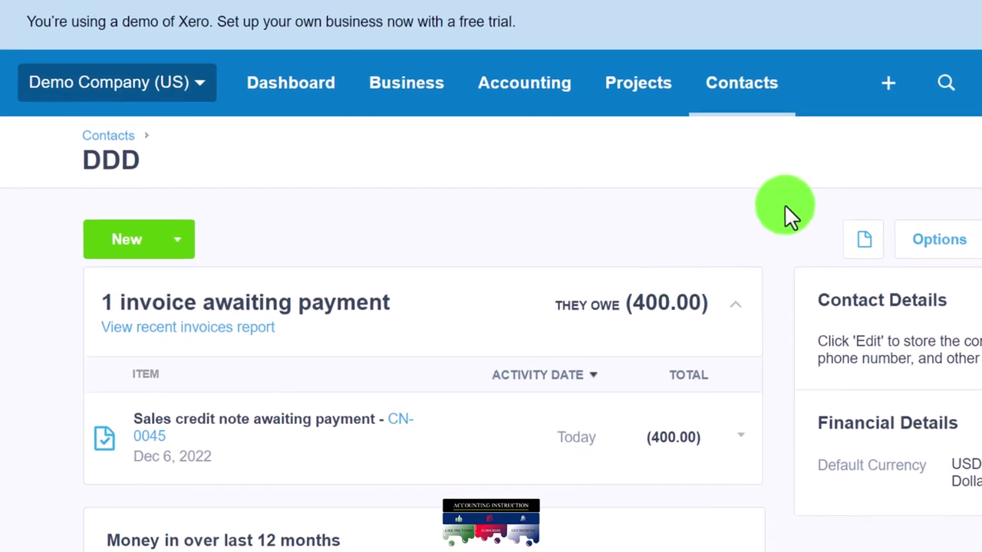
Create a new sales invoice with DDD as the customer, keeping the date Dec 6, 2022 and due date Dec 20, 2022
{"action": "left_click", "coordinate": [934, 76]}
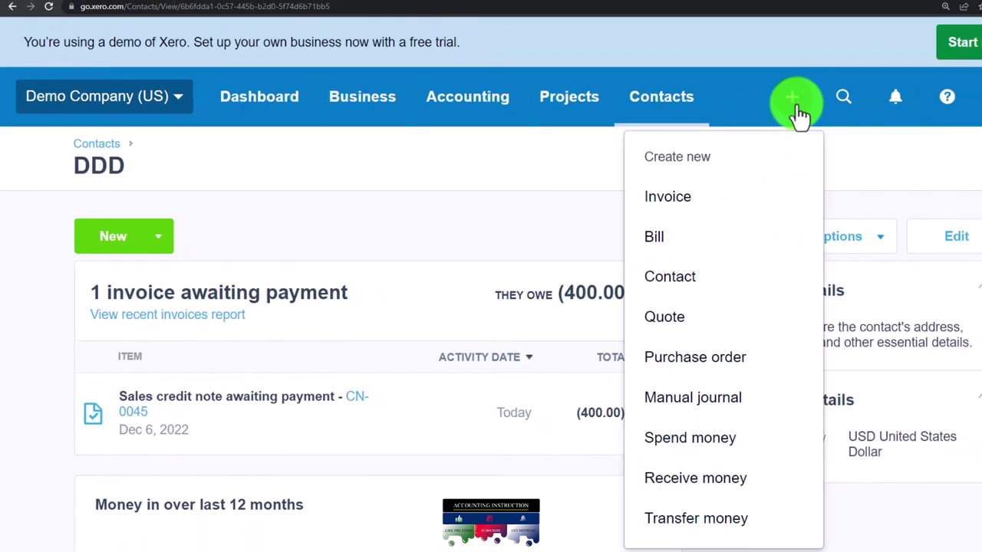
{"action": "left_click", "coordinate": [675, 198]}
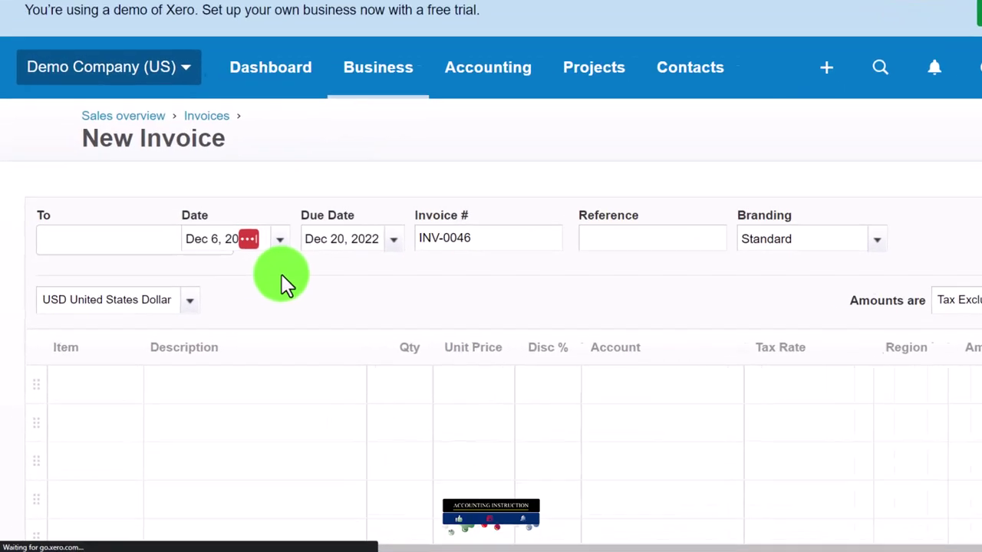
{"action": "type", "text": "ddd"}
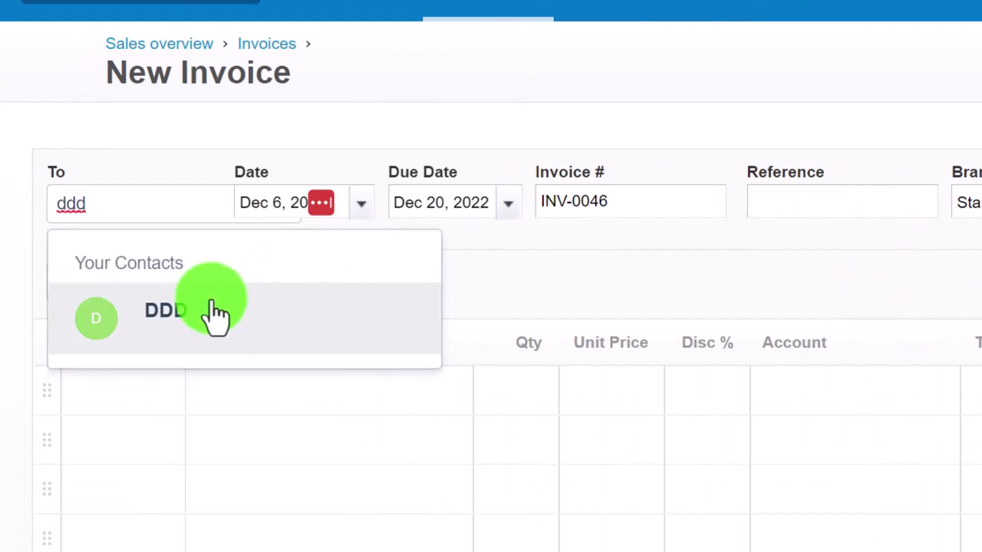
{"action": "left_click", "coordinate": [214, 311]}
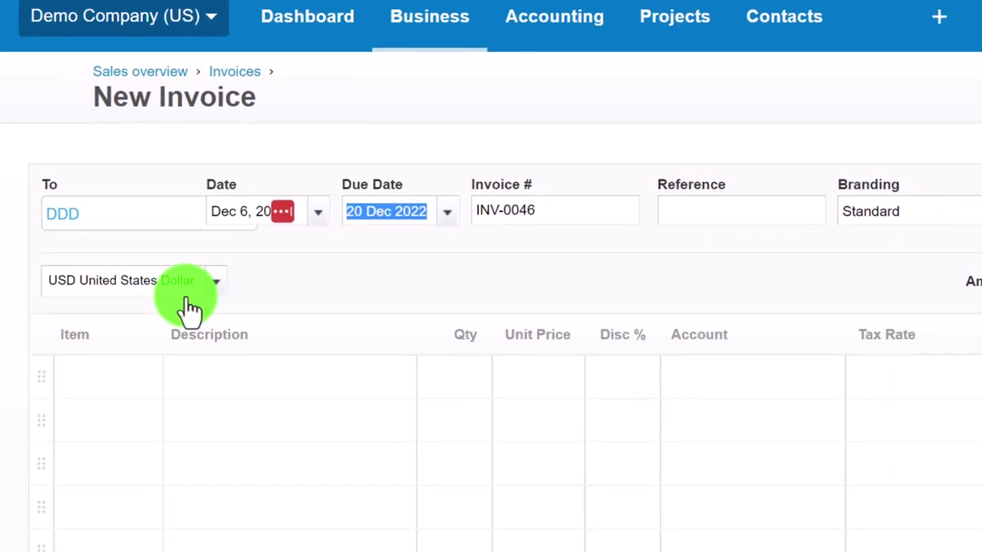
{"action": "key", "text": "Tab"}
{"action": "key", "text": "Tab"}
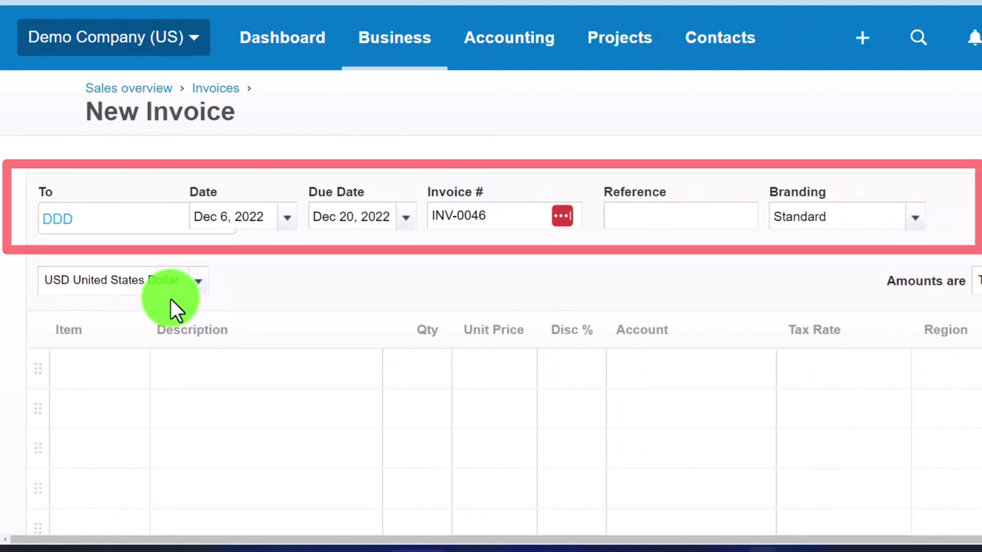
Start a new inventory item from the invoice's first line, with Service as both the item code and item name
{"action": "left_click", "coordinate": [109, 372]}
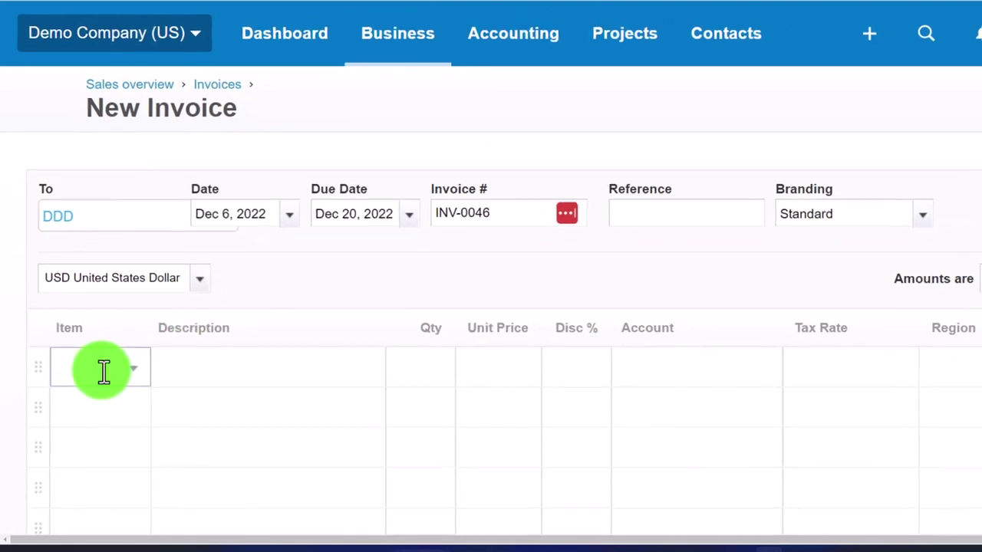
{"action": "type", "text": "ser"}
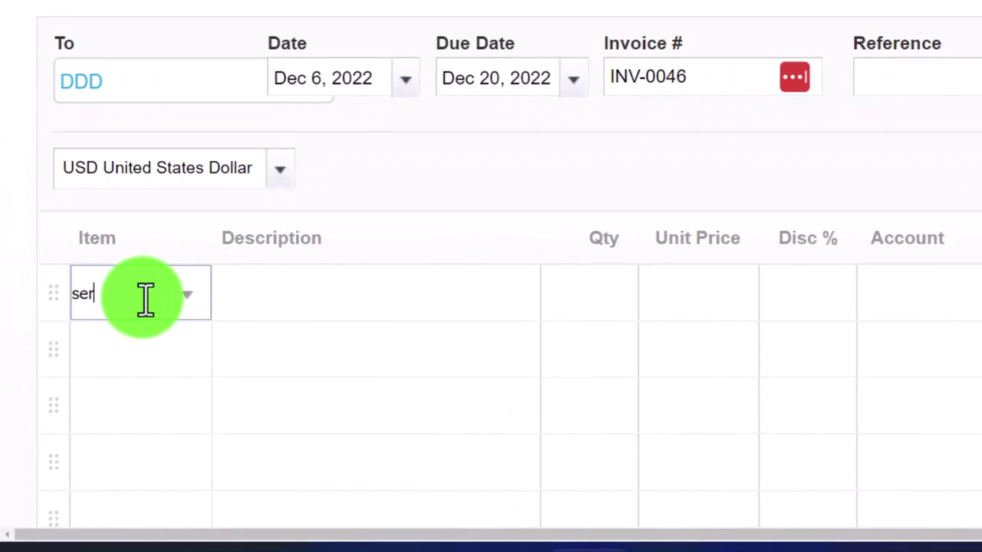
{"action": "left_click", "coordinate": [146, 299]}
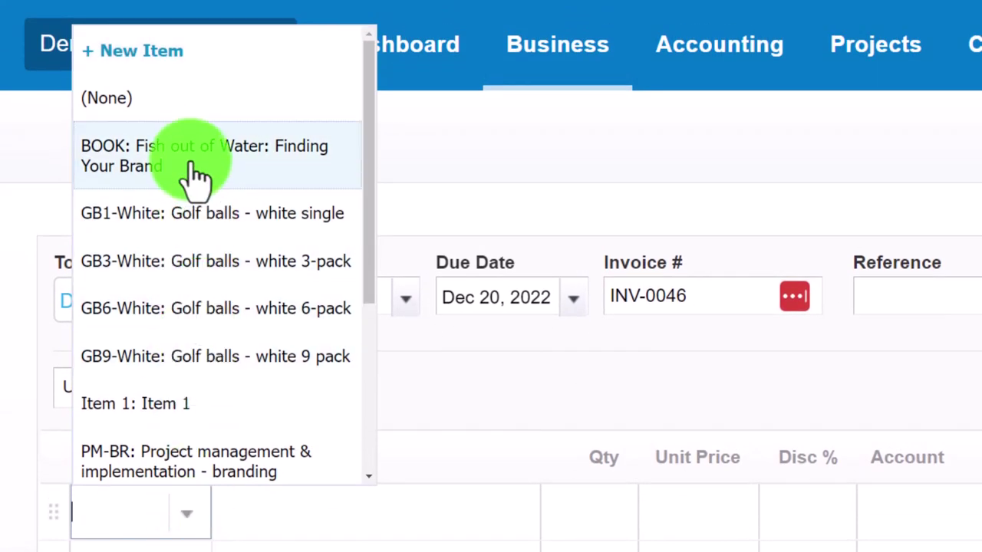
{"action": "left_click", "coordinate": [142, 60]}
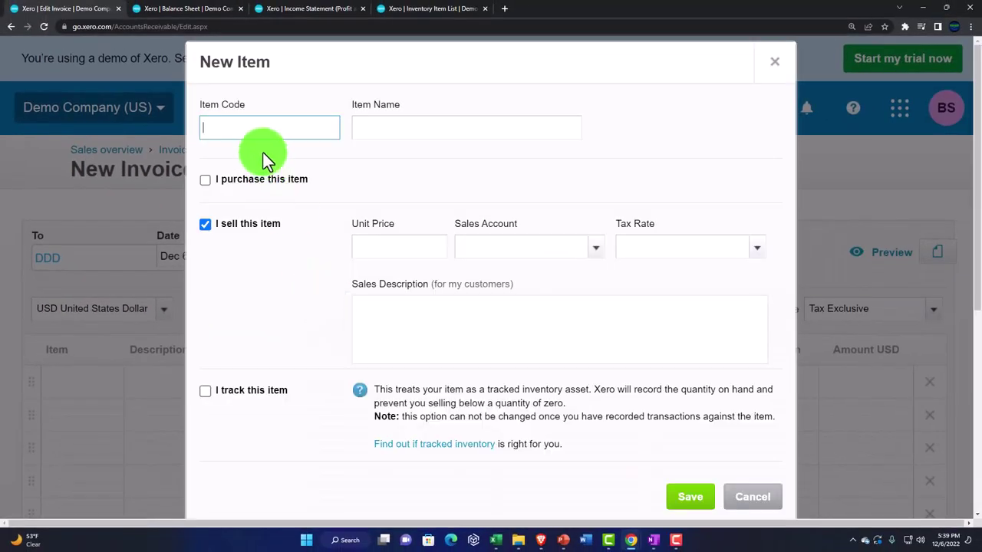
{"action": "type", "text": "Service"}
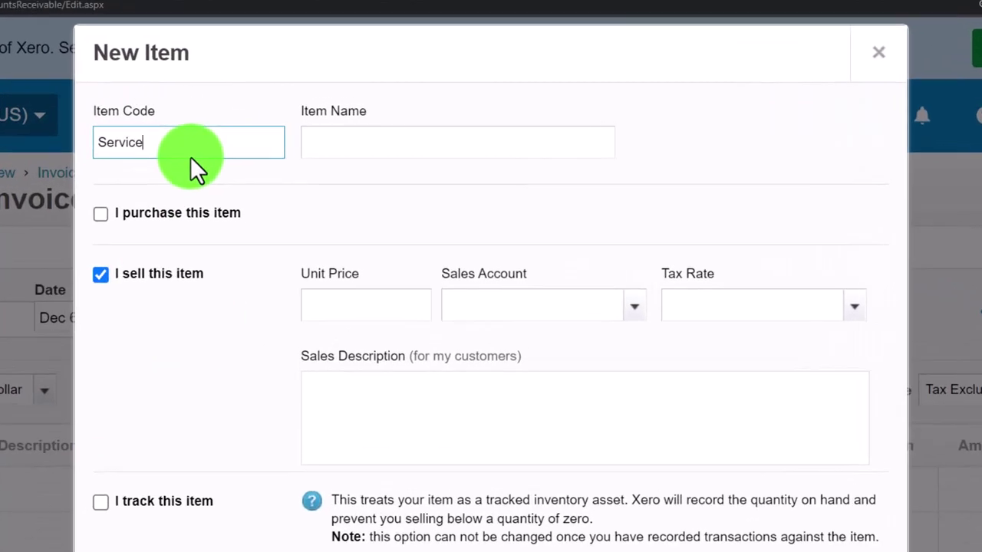
{"action": "key", "text": "Tab"}
{"action": "left_click_drag", "start_coordinate": [237, 146], "coordinate": [22, 118]}
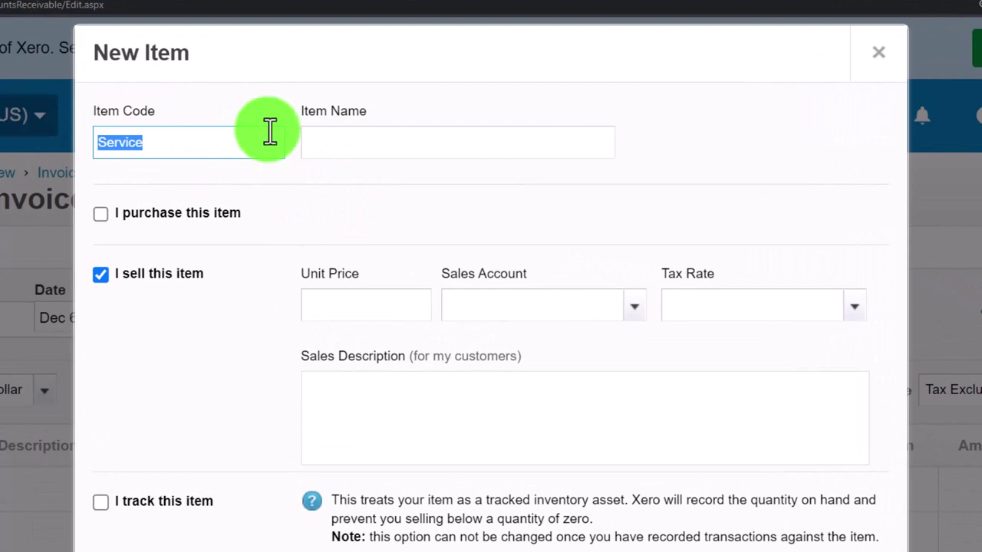
{"action": "left_click", "coordinate": [350, 131]}
Set the Service item's unit price to 100, sales account to 400 - Sales and tax rate to Tax Exempt (0%), and save it
{"action": "left_click", "coordinate": [340, 303]}
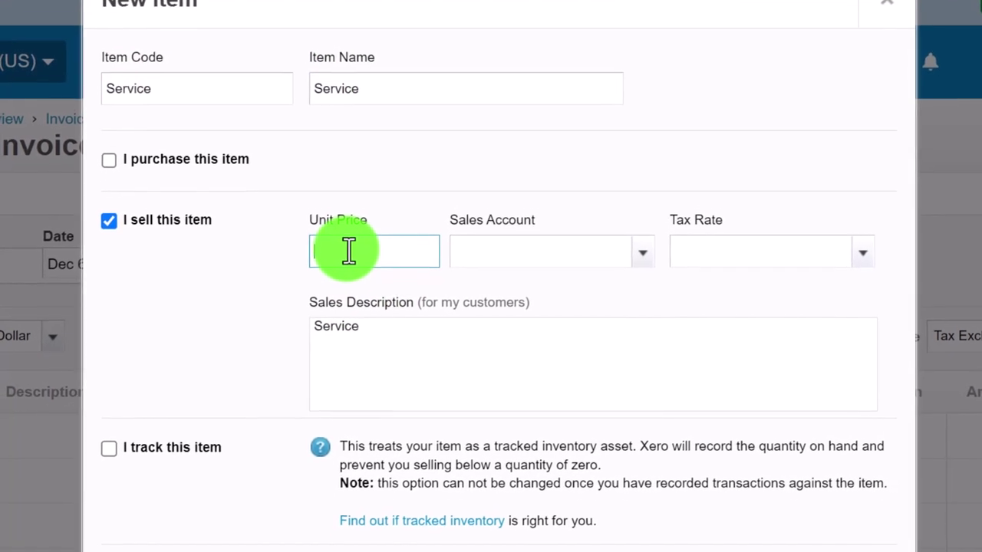
{"action": "type", "text": "100"}
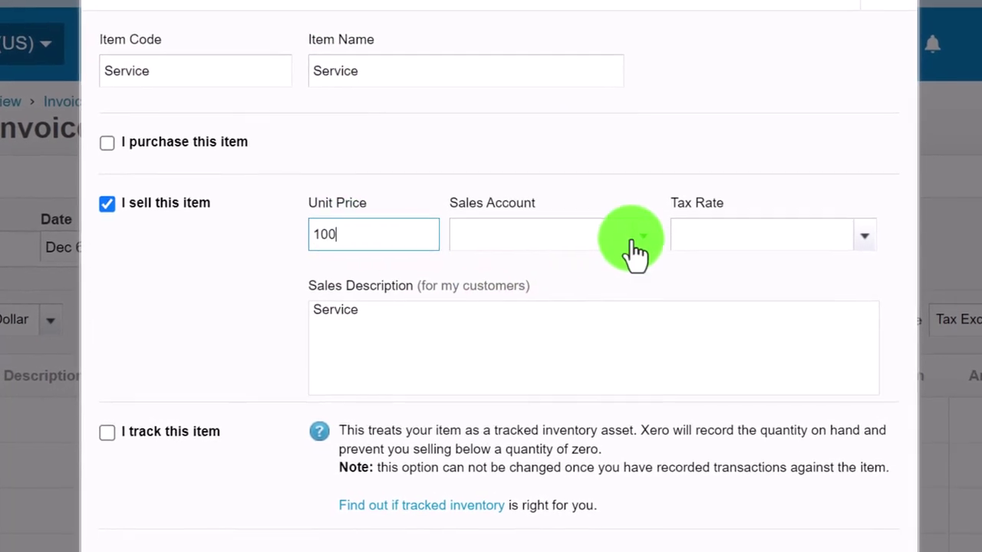
{"action": "left_click", "coordinate": [638, 239]}
{"action": "left_click", "coordinate": [562, 388]}
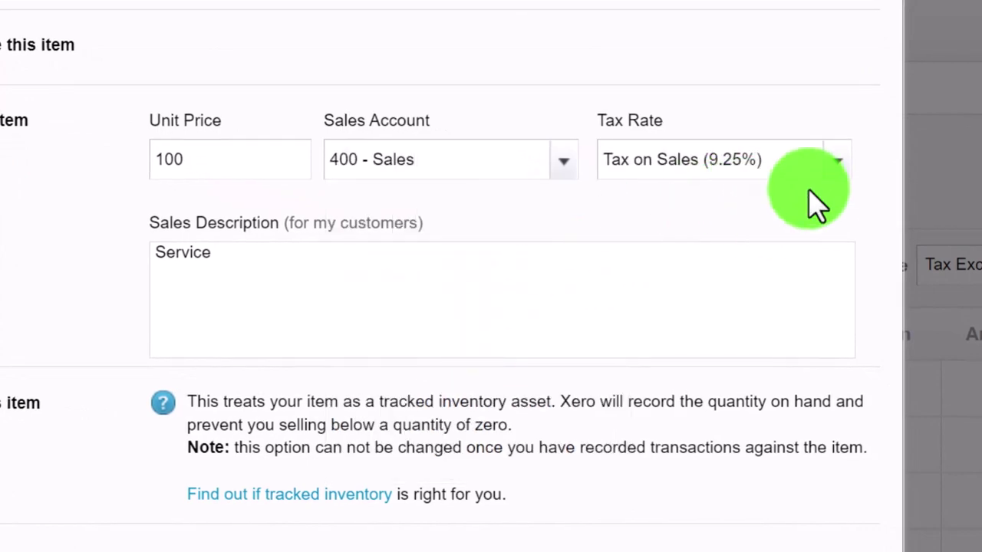
{"action": "left_click", "coordinate": [822, 161]}
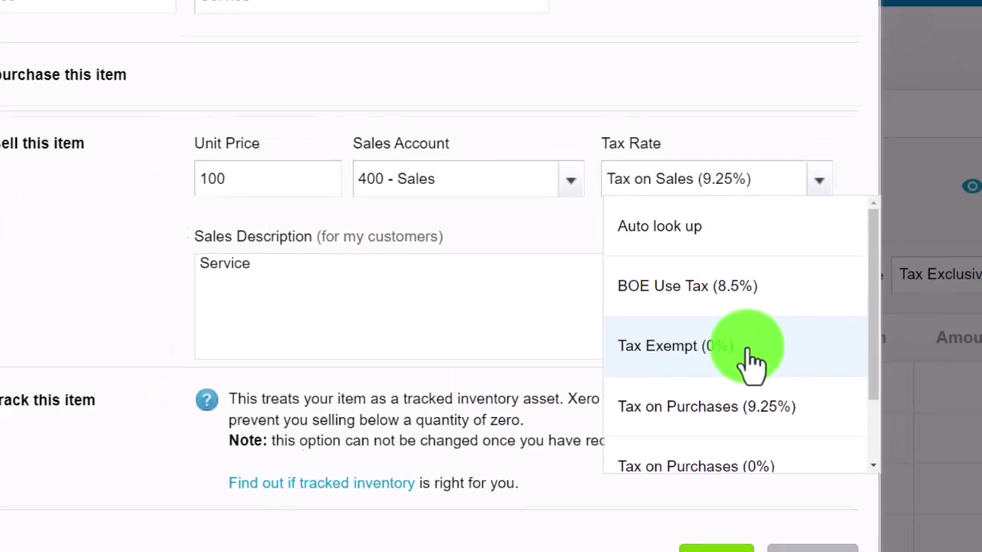
{"action": "left_click", "coordinate": [750, 360]}
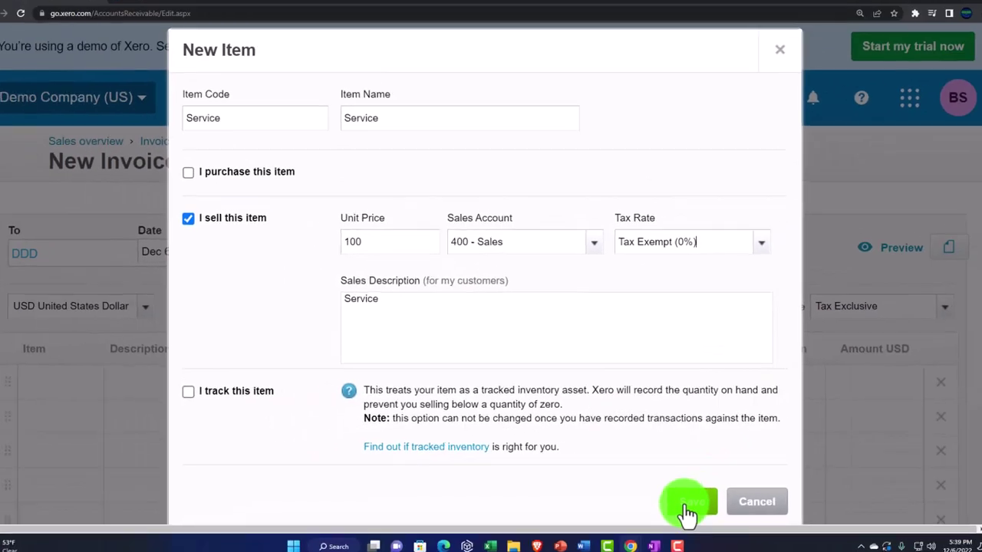
{"action": "left_click", "coordinate": [716, 548]}
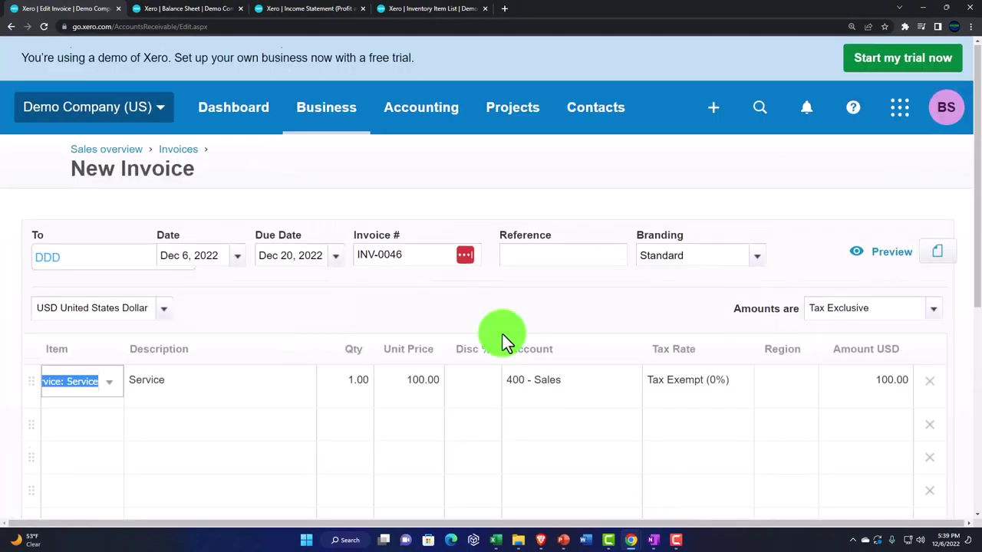
Review the invoice's Service line and total, and approve the invoice for DDD
{"action": "scroll", "coordinate": [502, 334], "scroll_direction": "down", "scroll_amount": 4}
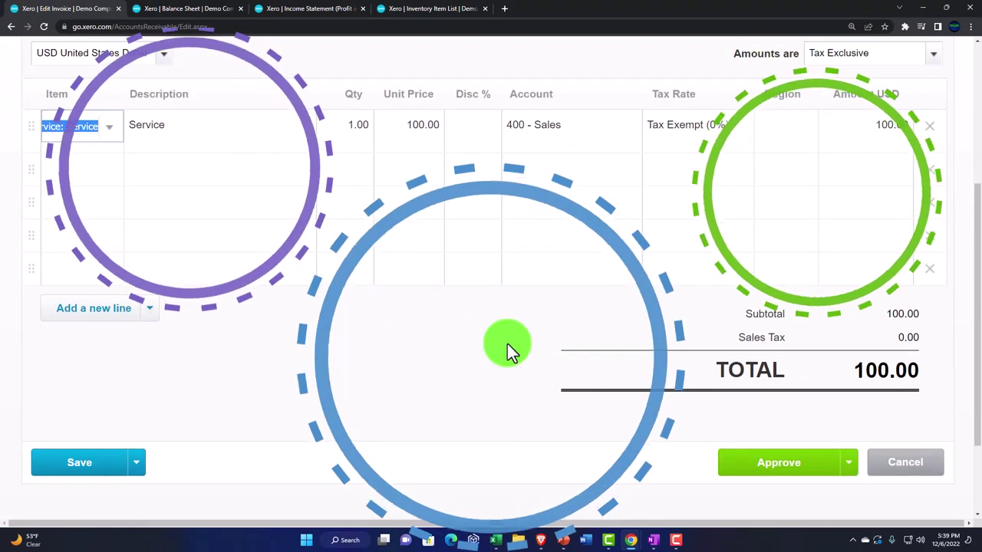
{"action": "scroll", "coordinate": [537, 361], "scroll_direction": "down", "scroll_amount": 1}
{"action": "left_click", "coordinate": [765, 418]}
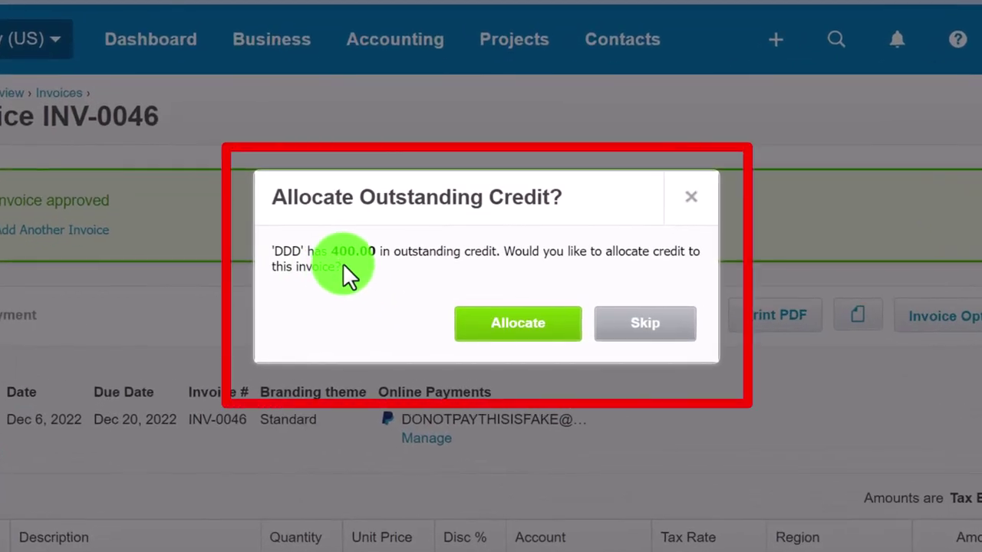
Allocate 100.00 of DDD's outstanding credit from CN-0045 to the approved invoice and review the updated invoice
{"action": "left_click", "coordinate": [499, 331]}
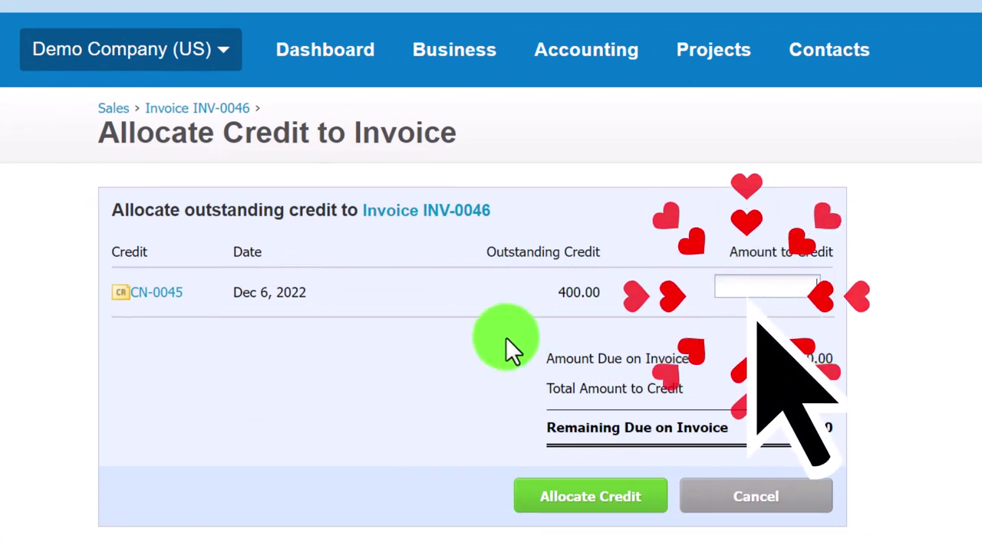
{"action": "type", "text": "100.00"}
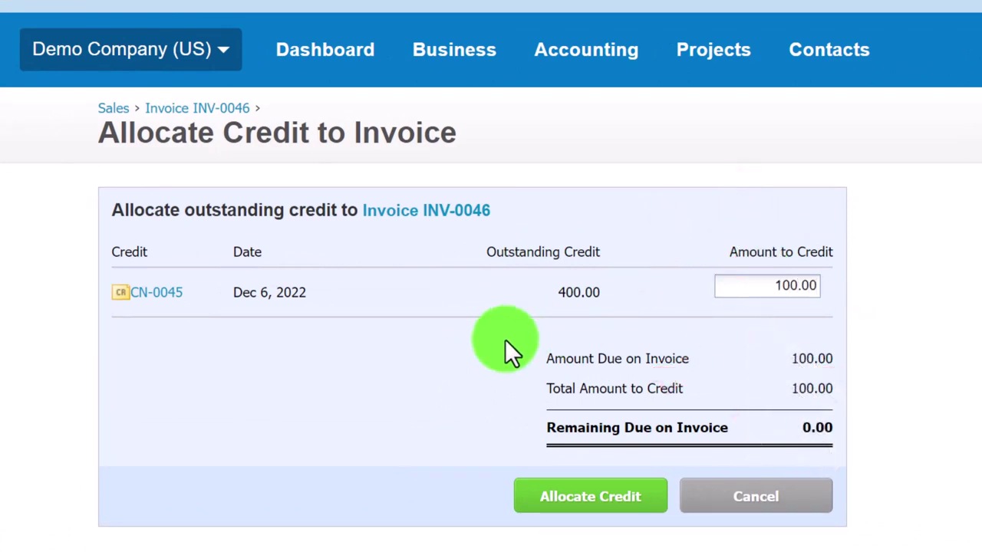
{"action": "left_click", "coordinate": [585, 506]}
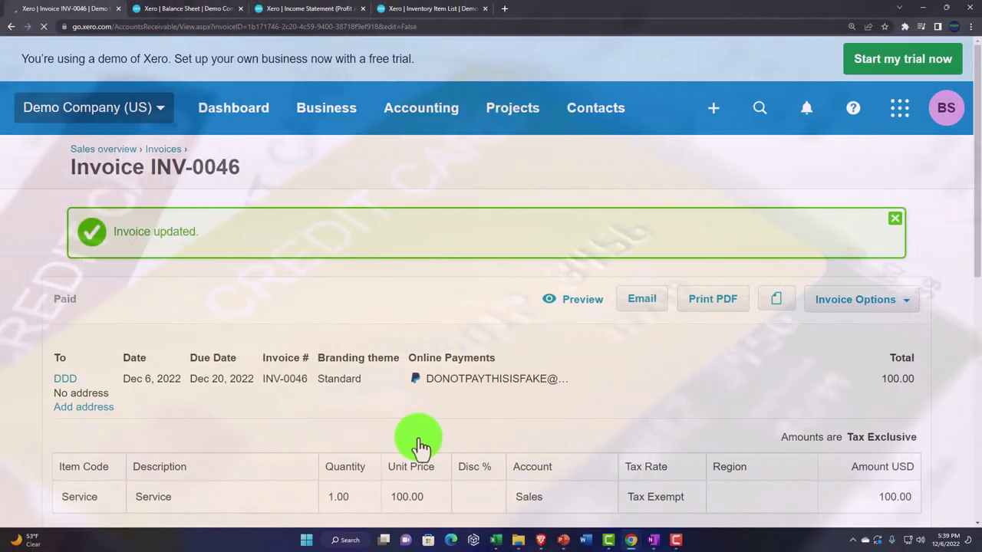
{"action": "scroll", "coordinate": [421, 445], "scroll_direction": "down", "scroll_amount": 1}
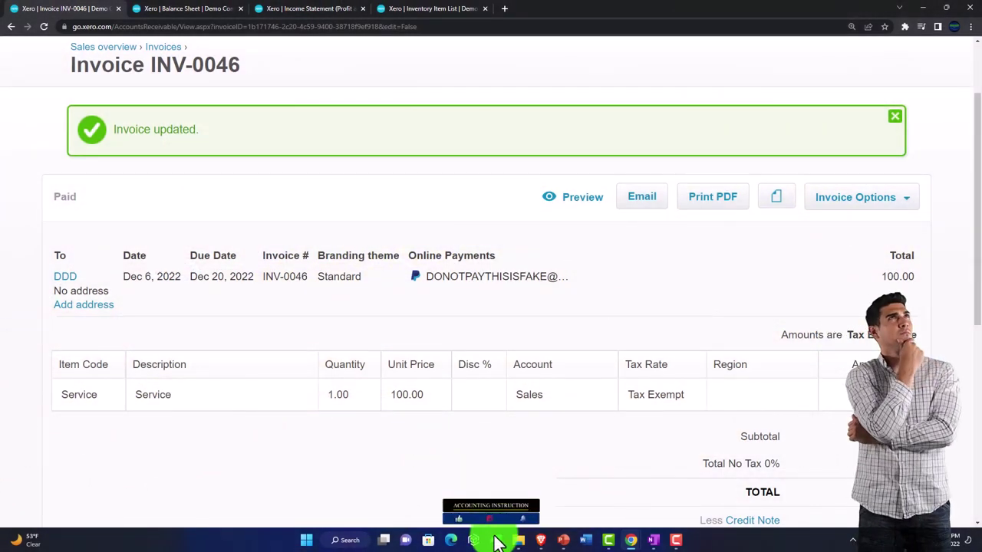
Switch to the Excel workbook, compare the original sale entry with its reversal and Bad Debt line, and return to the Xero invoice
{"action": "left_click", "coordinate": [495, 540]}
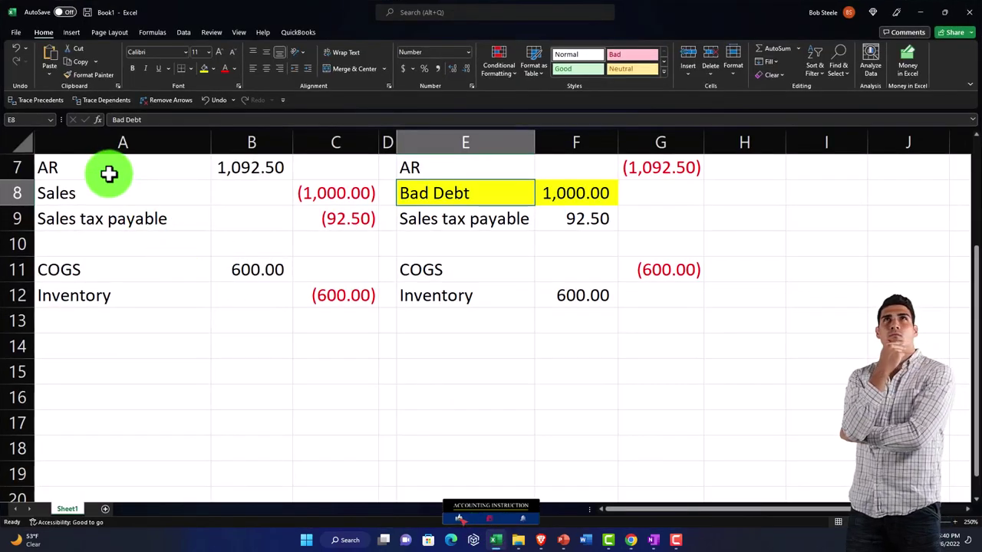
{"action": "left_click_drag", "start_coordinate": [109, 174], "coordinate": [308, 291]}
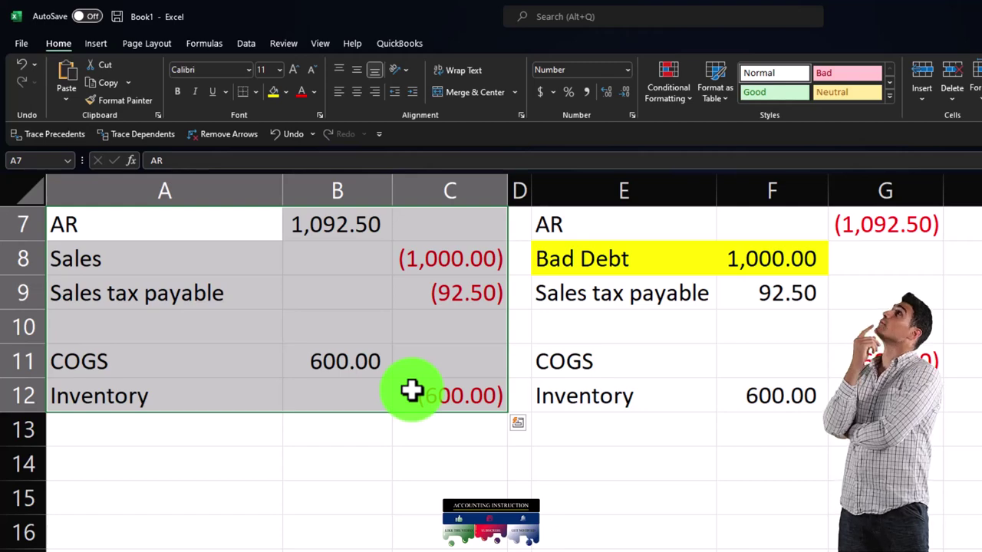
{"action": "left_click_drag", "start_coordinate": [570, 223], "coordinate": [844, 382]}
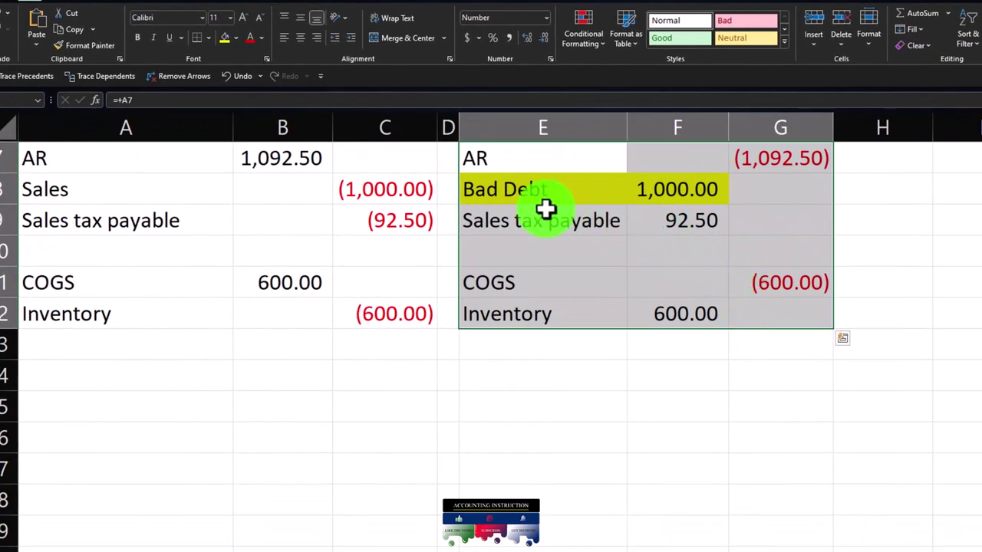
{"action": "left_click_drag", "start_coordinate": [530, 193], "coordinate": [636, 193]}
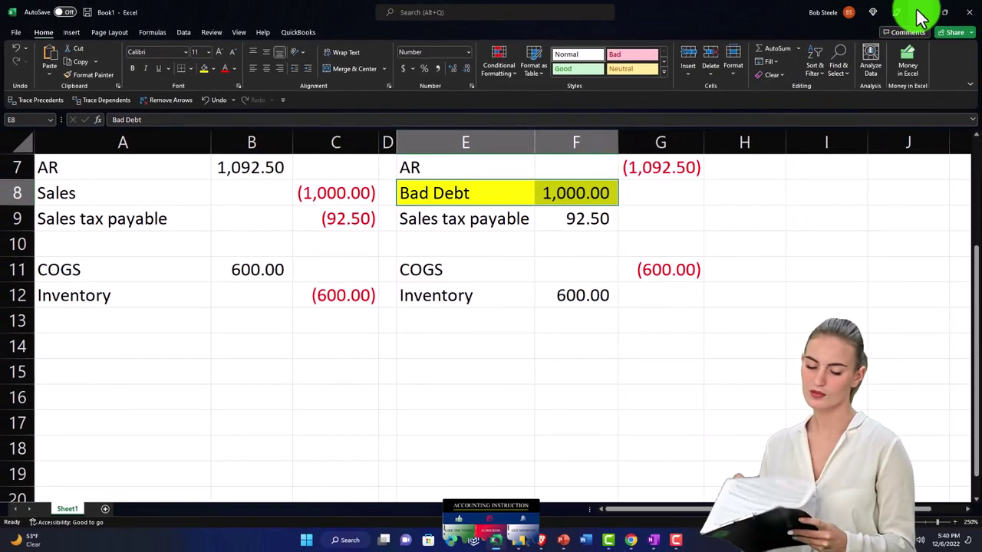
{"action": "left_click", "coordinate": [922, 13]}
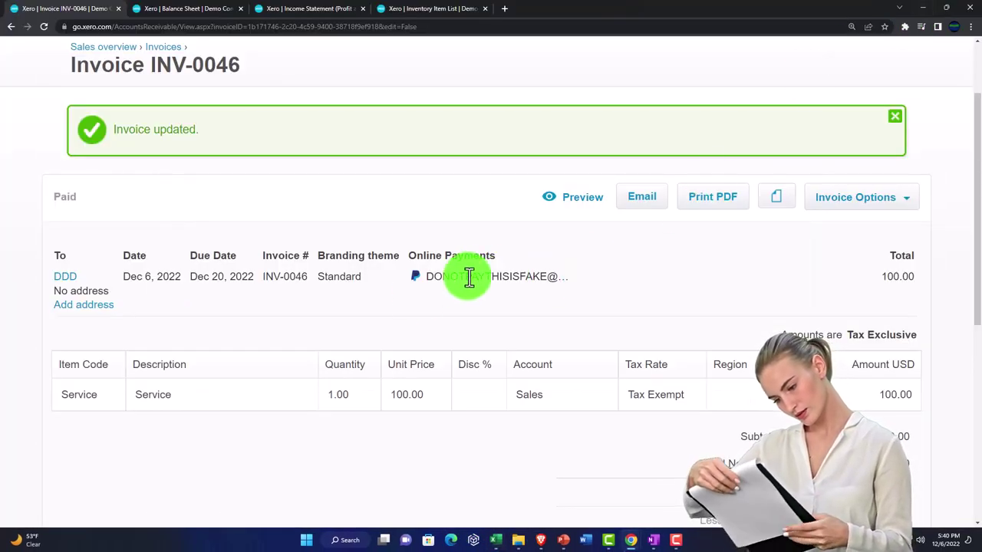